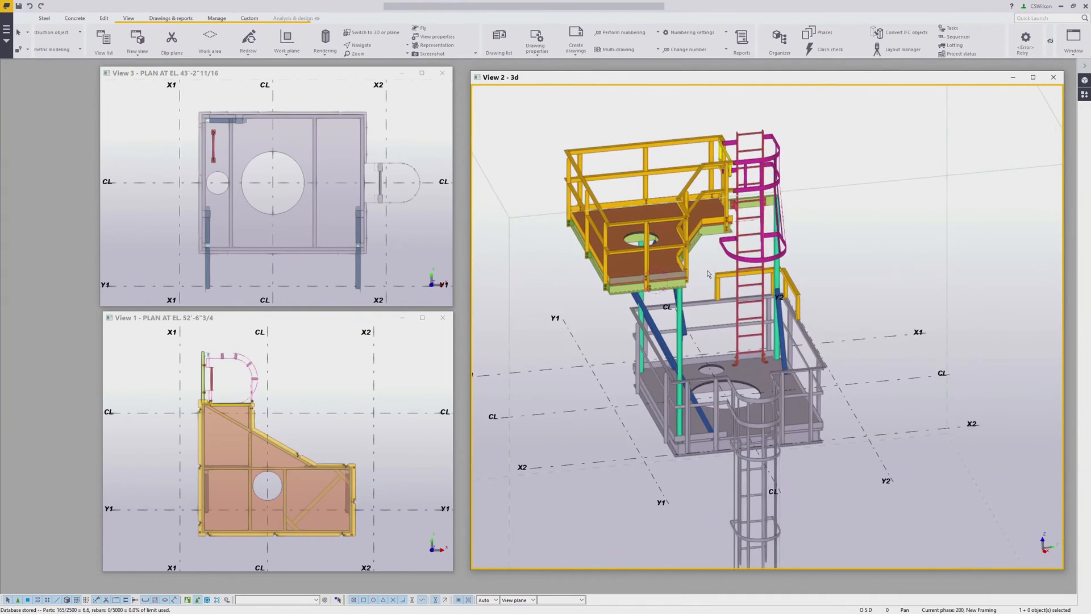
Step: Examine the platforms, railings, vertical bracing and caged ladders from several sides in the 3D view
scroll(733, 293, up, 8)
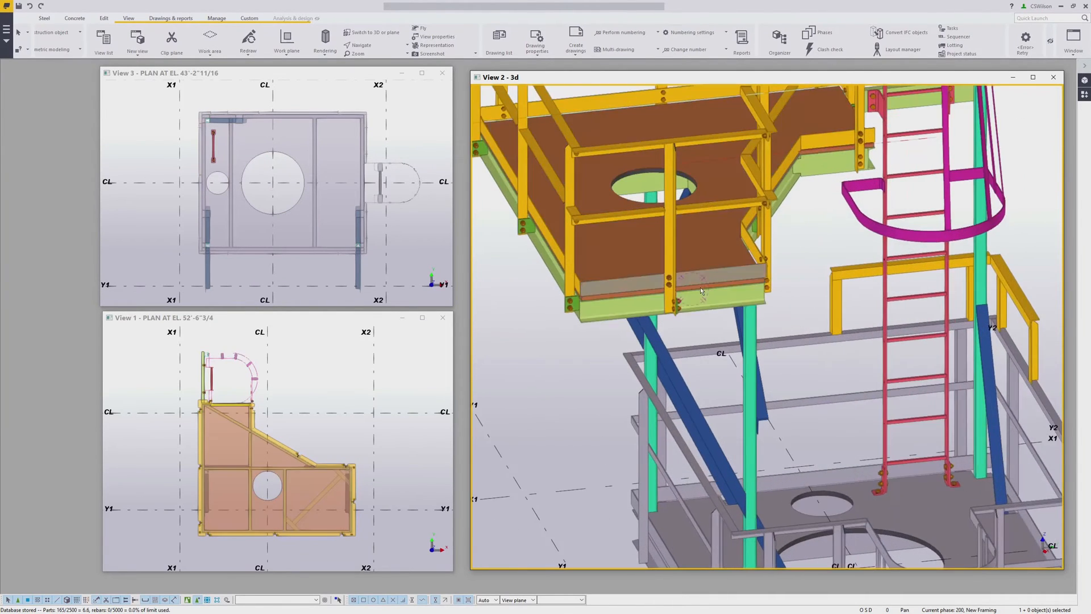
ctrl+middle_drag(670, 308, 837, 283)
scroll(786, 305, down, 10)
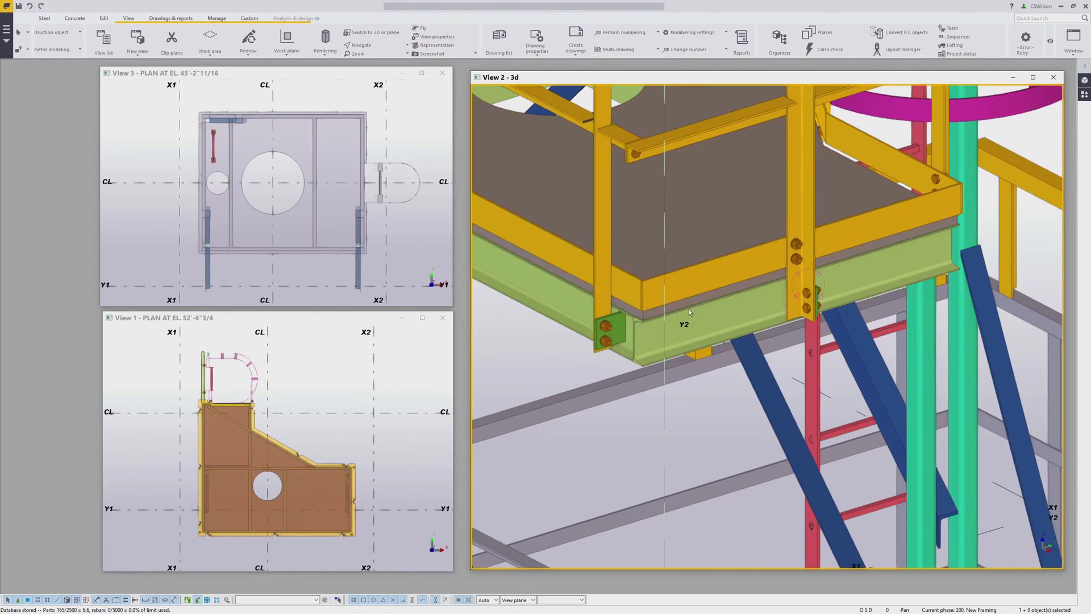
ctrl+middle_drag(659, 331, 735, 344)
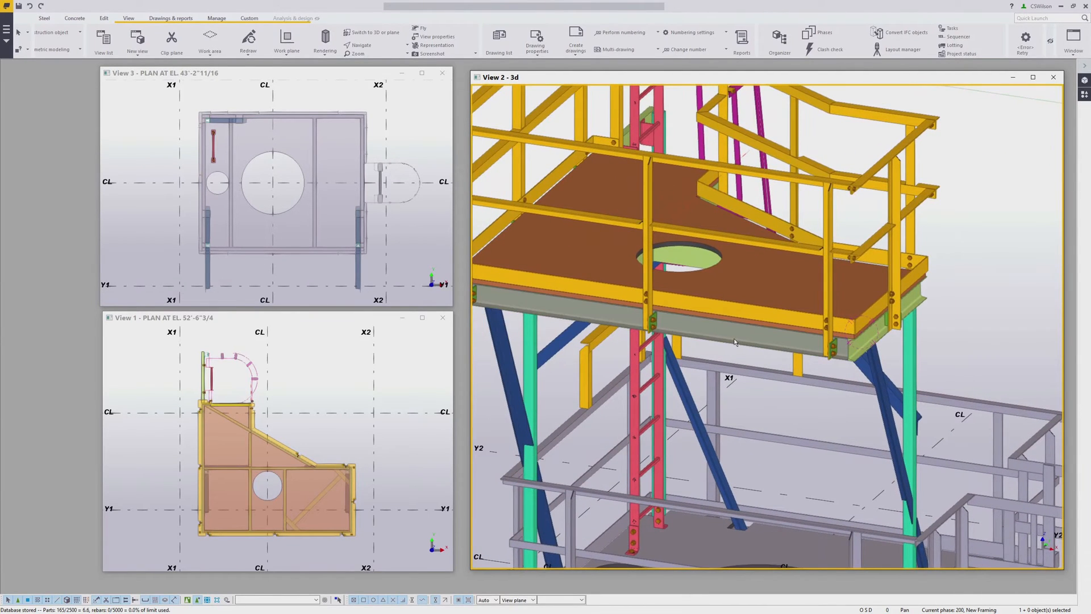
scroll(697, 332, up, 6)
ctrl+middle_drag(746, 309, 760, 362)
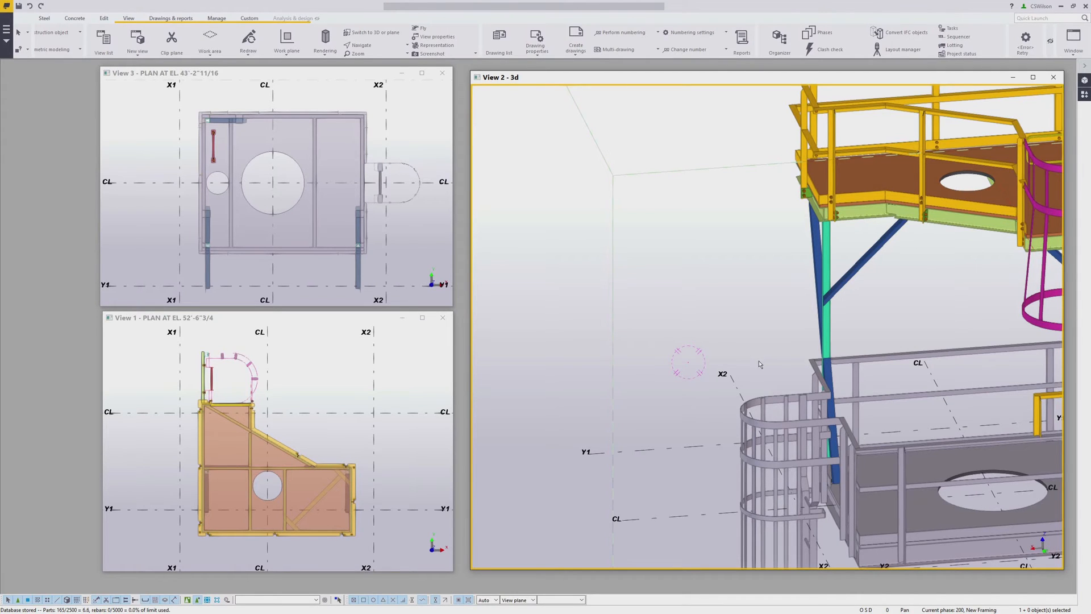
middle_drag(758, 360, 779, 469)
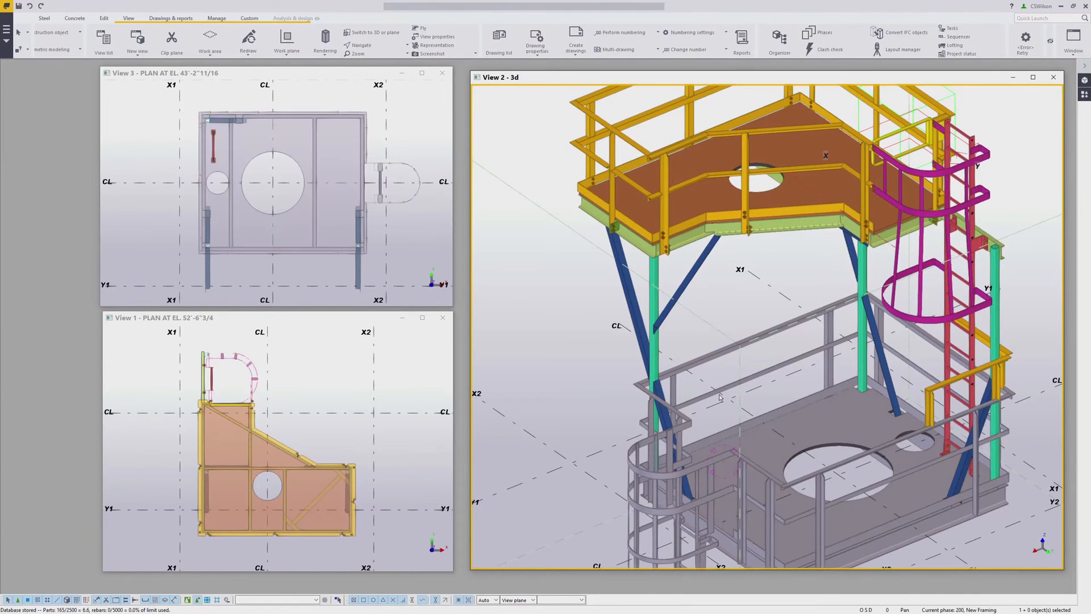
mouse_move(672, 244)
ctrl+middle_down()
mouse_move(667, 235)
mouse_move(684, 233)
ctrl+middle_up()
scroll(685, 237, down, 3)
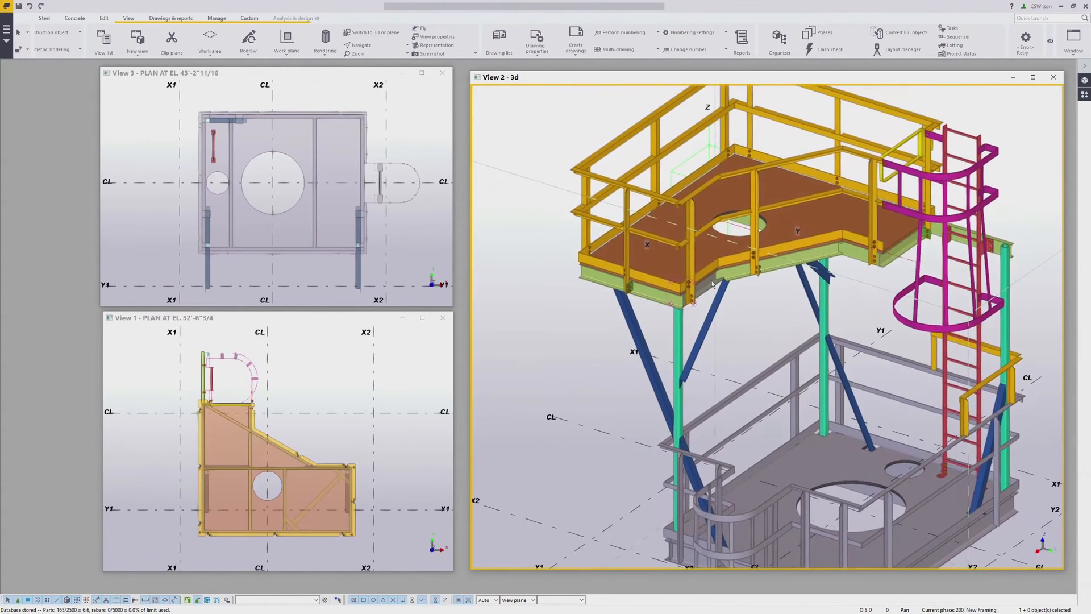
middle_drag(700, 253, 702, 255)
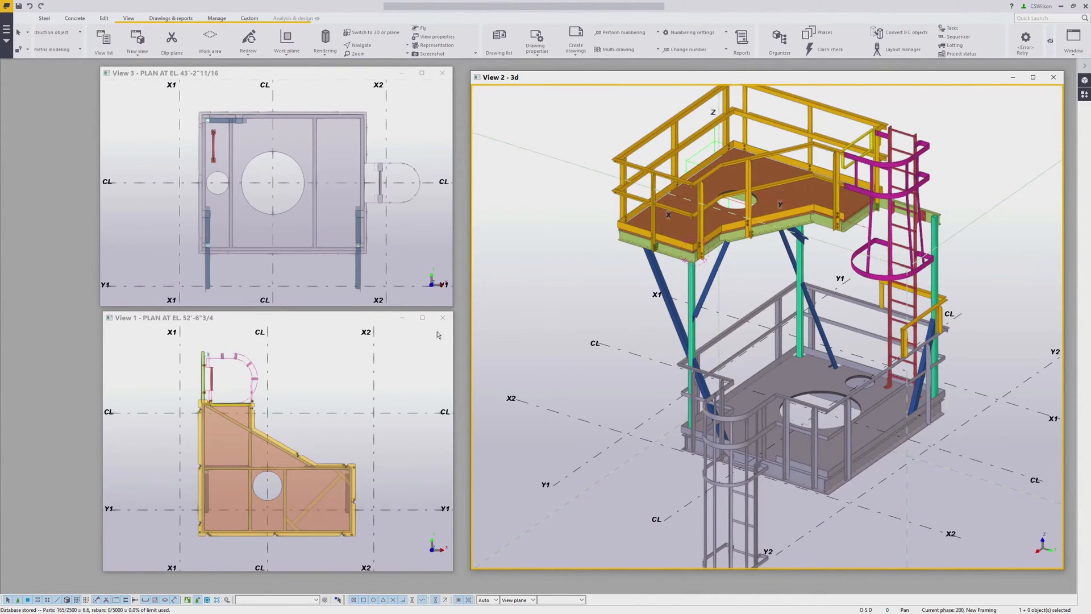
Step: Enlarge and reposition the plan view at EL. 52'-6"3/4 to examine the upper platform's framing and deck
drag(455, 311, 761, 110)
scroll(459, 305, up, 5)
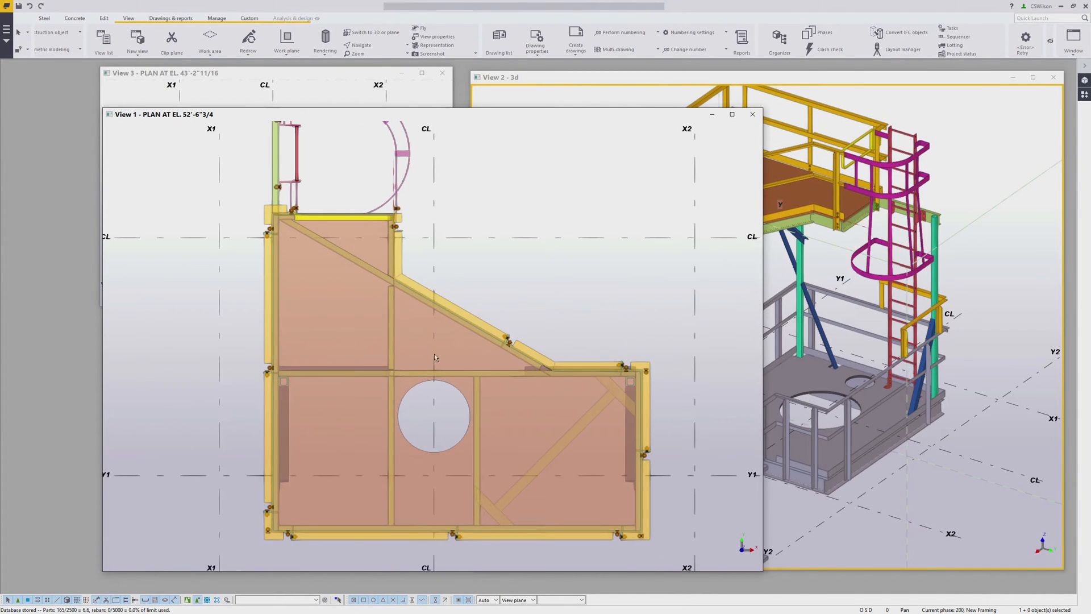
middle_drag(434, 357, 435, 370)
drag(574, 114, 528, 111)
scroll(950, 227, down, 1)
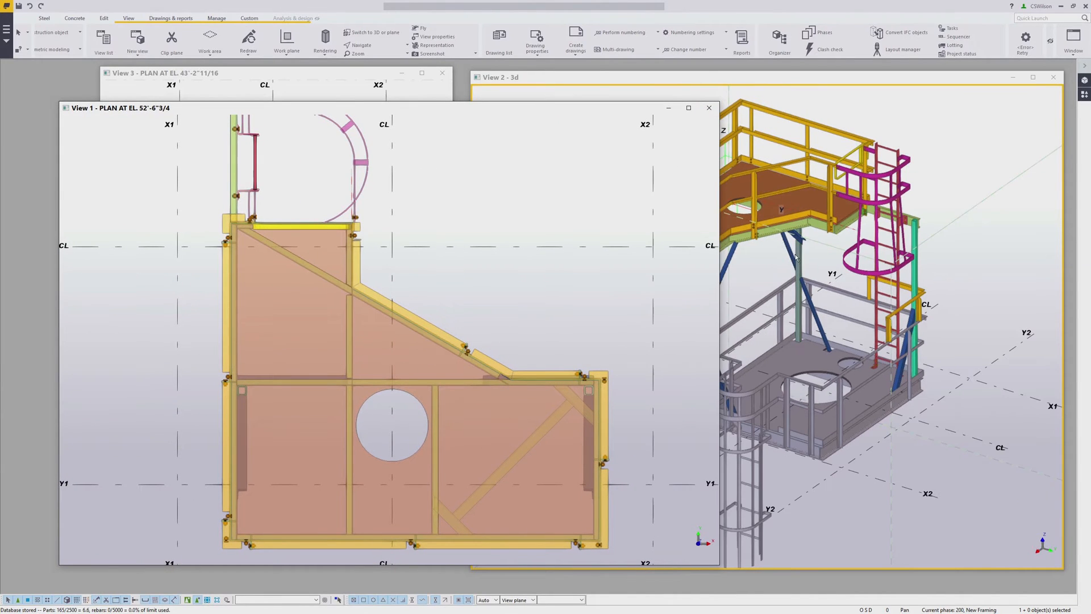
Step: Bring the 3D view forward and examine the whole platform structure, including the ladder cage and columns
click(950, 227)
scroll(911, 307, up, 5)
scroll(911, 308, down, 6)
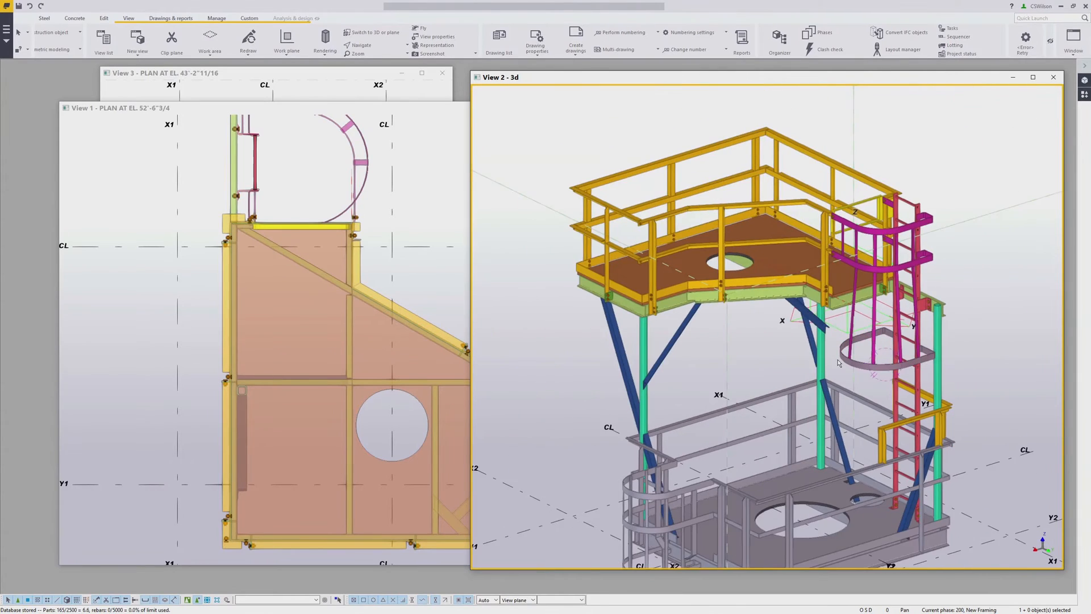
middle_drag(839, 363, 843, 306)
scroll(843, 306, down, 1)
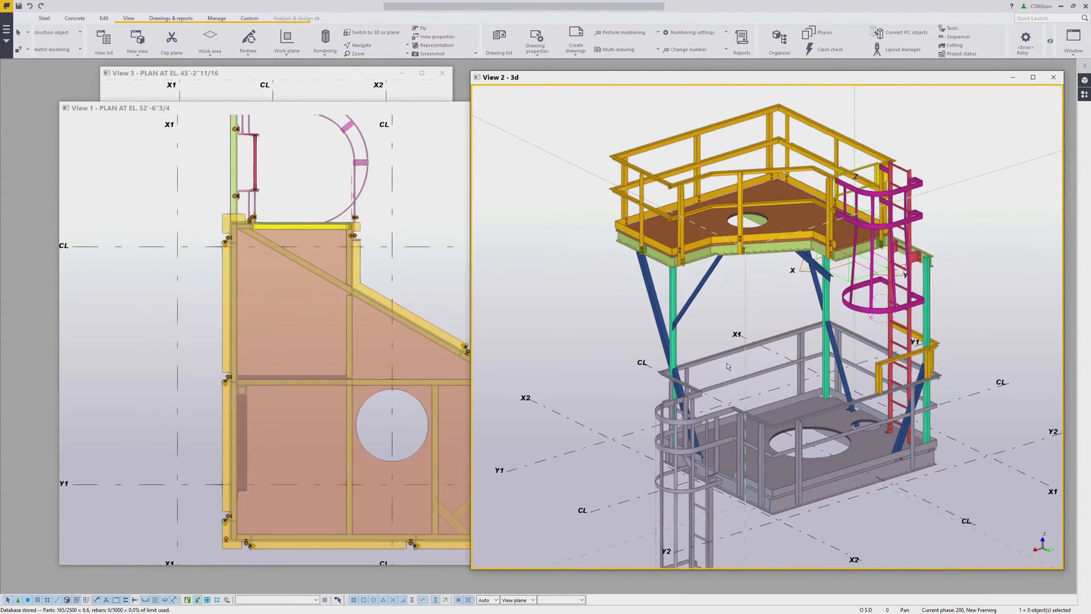
scroll(728, 366, down, 1)
middle_drag(728, 366, 743, 338)
Step: Shrink the plan view at EL. 52'-6"3/4 and align it beneath the plan at EL. 43'-2"11/16
click(445, 110)
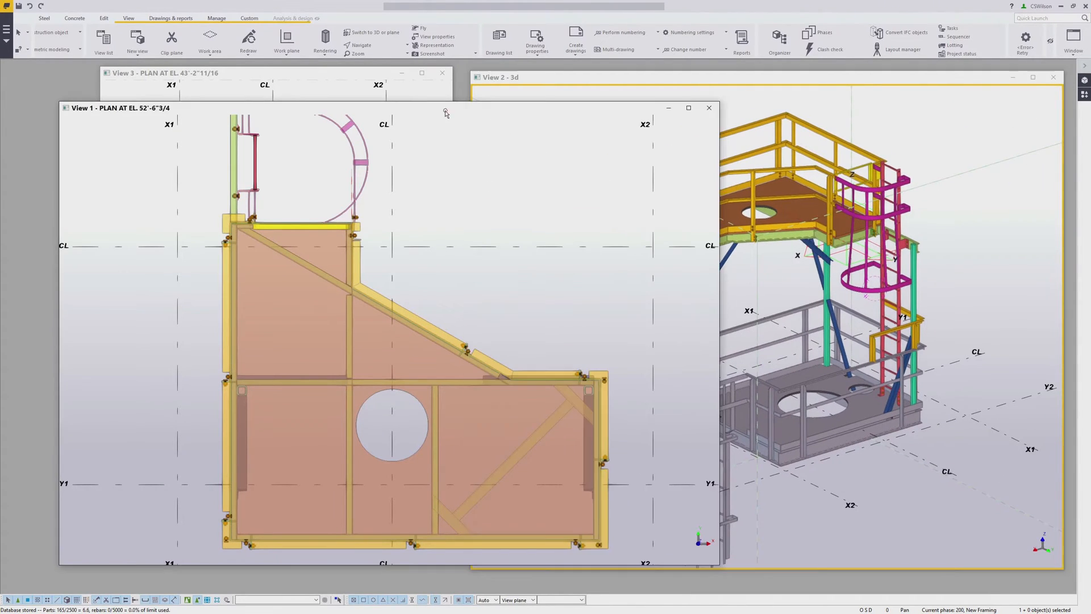
drag(721, 107, 457, 310)
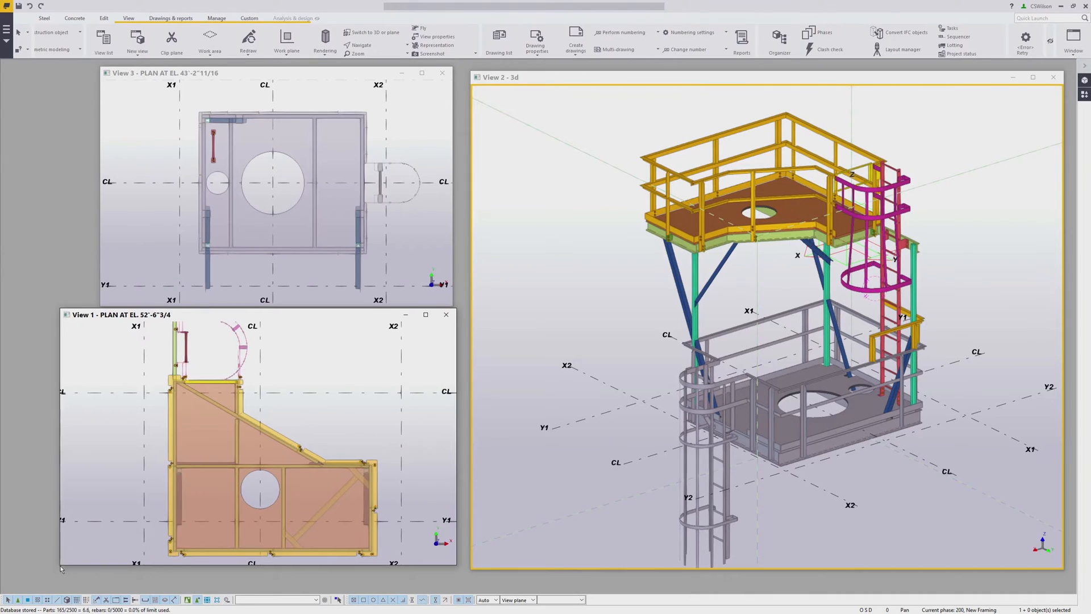
drag(57, 566, 99, 588)
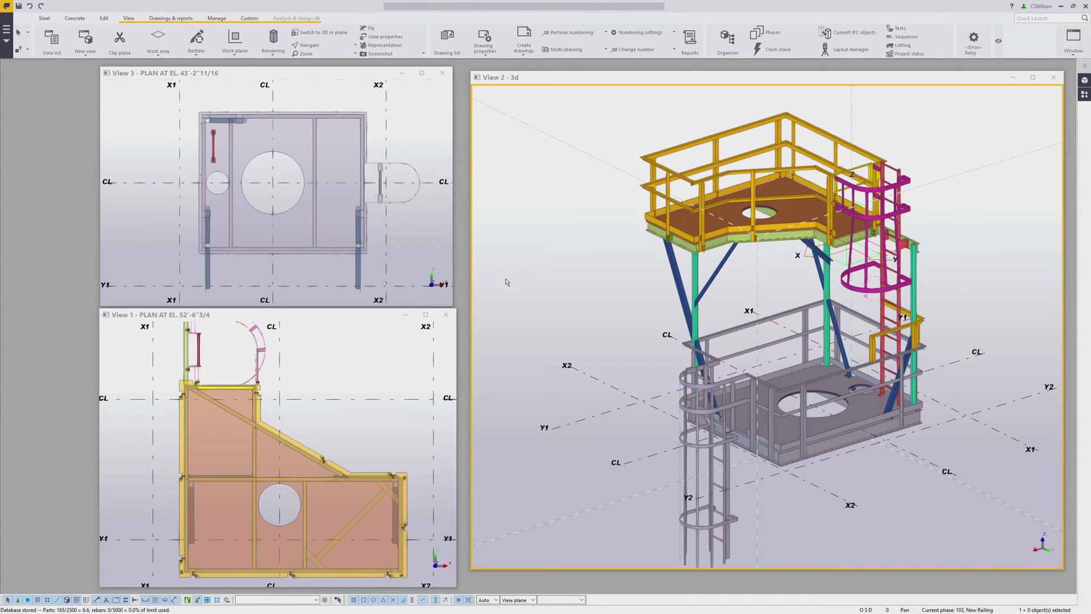
Step: In the phase manager, select the model objects of phases 101 New Vert Bracing and 103 New Railing, and clear the selection
click(217, 18)
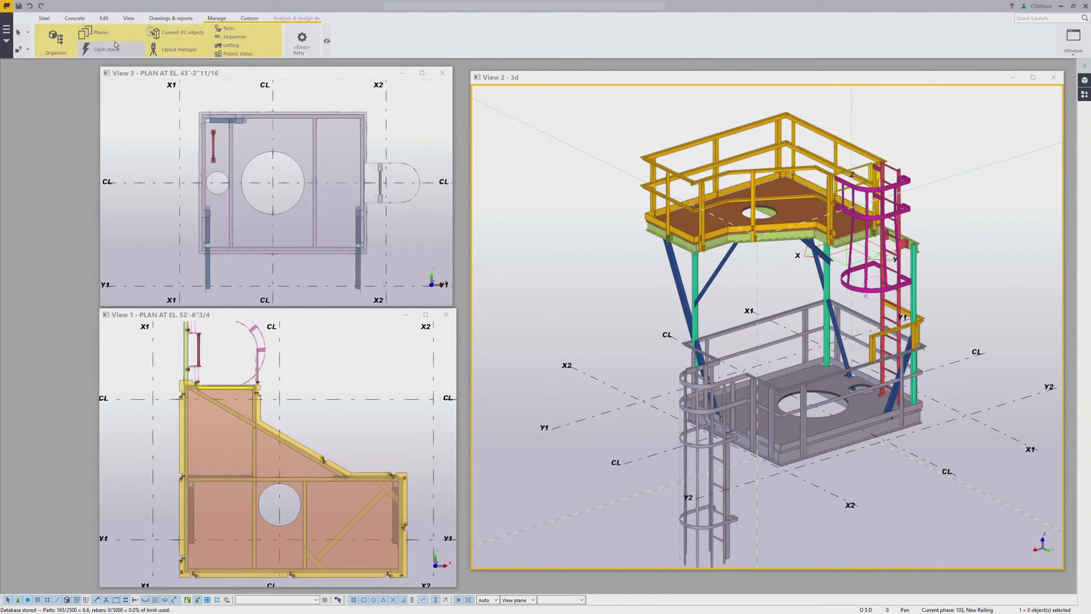
click(90, 34)
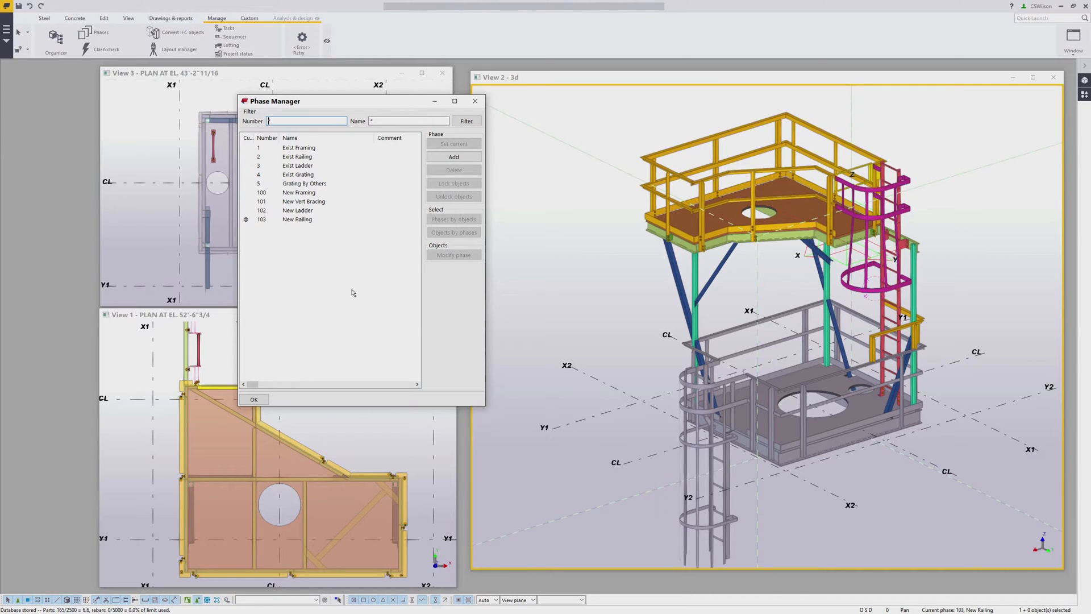
click(305, 202)
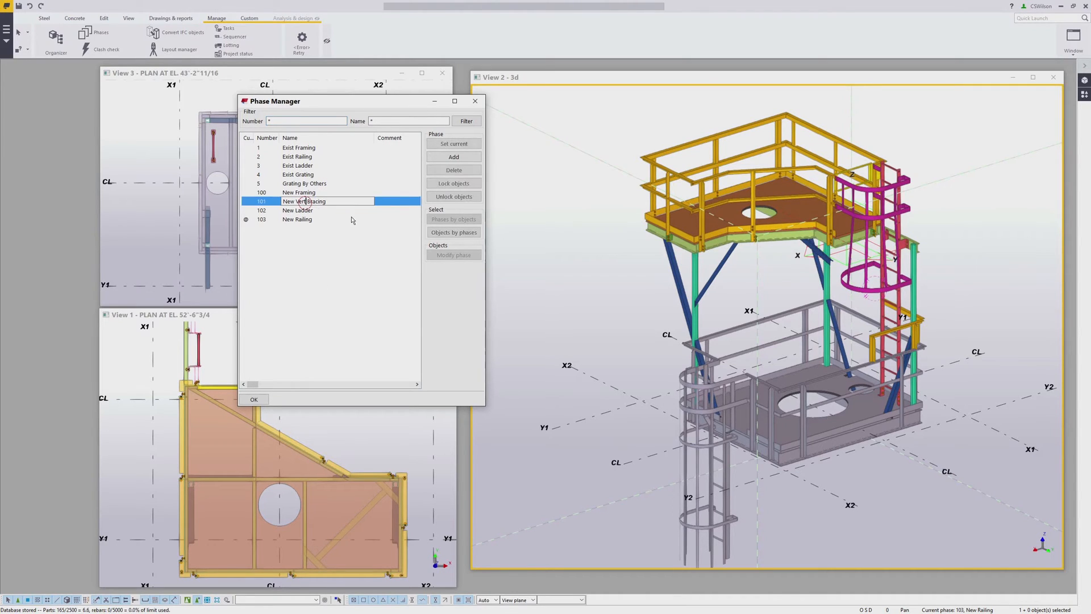
click(454, 233)
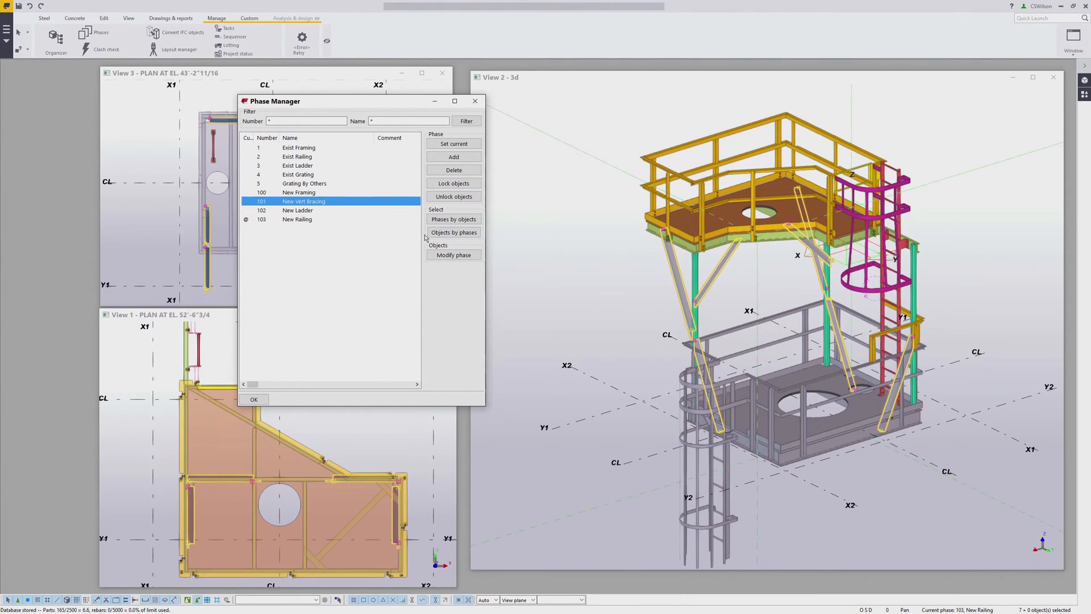
ctrl+click(301, 220)
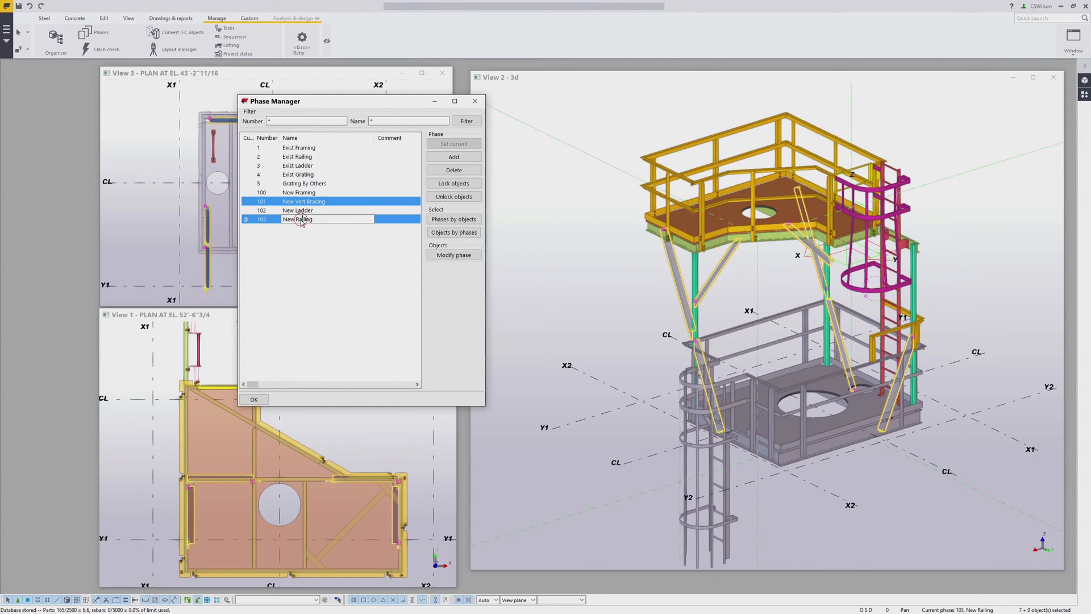
click(451, 232)
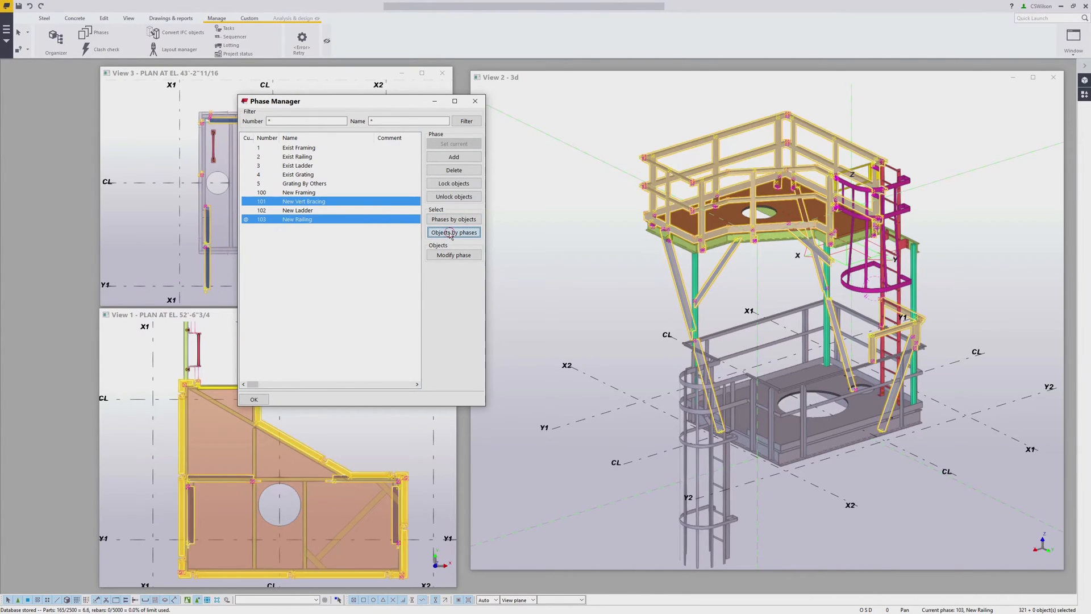
click(538, 284)
click(327, 244)
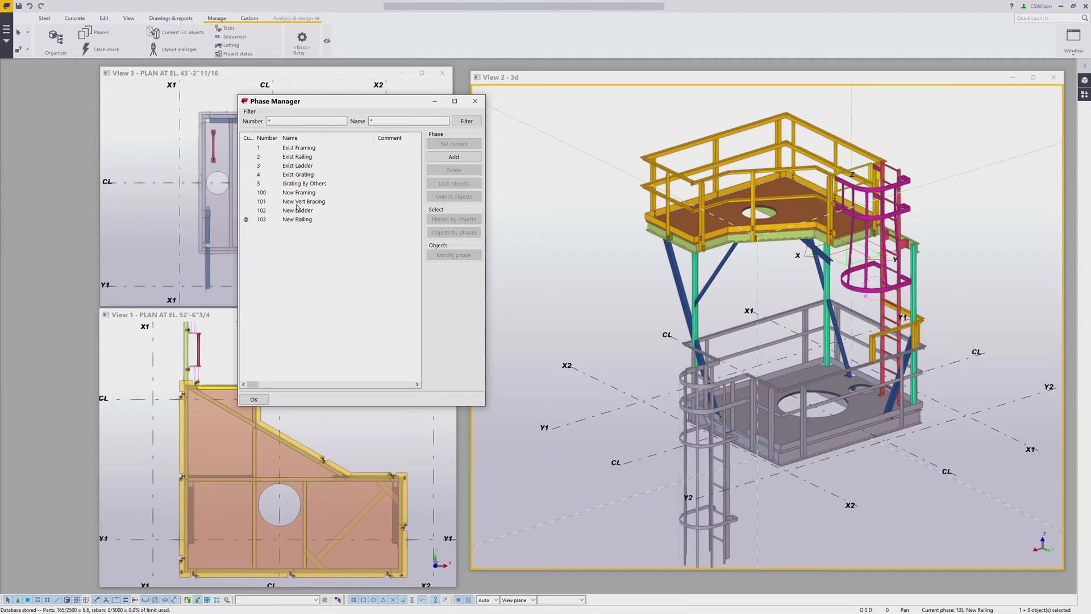
Step: Rename phases 100 to 103 as Exist New Framing, Exist New Vert Bracing, Exist New Ladder and Exist New Railing
click(282, 193)
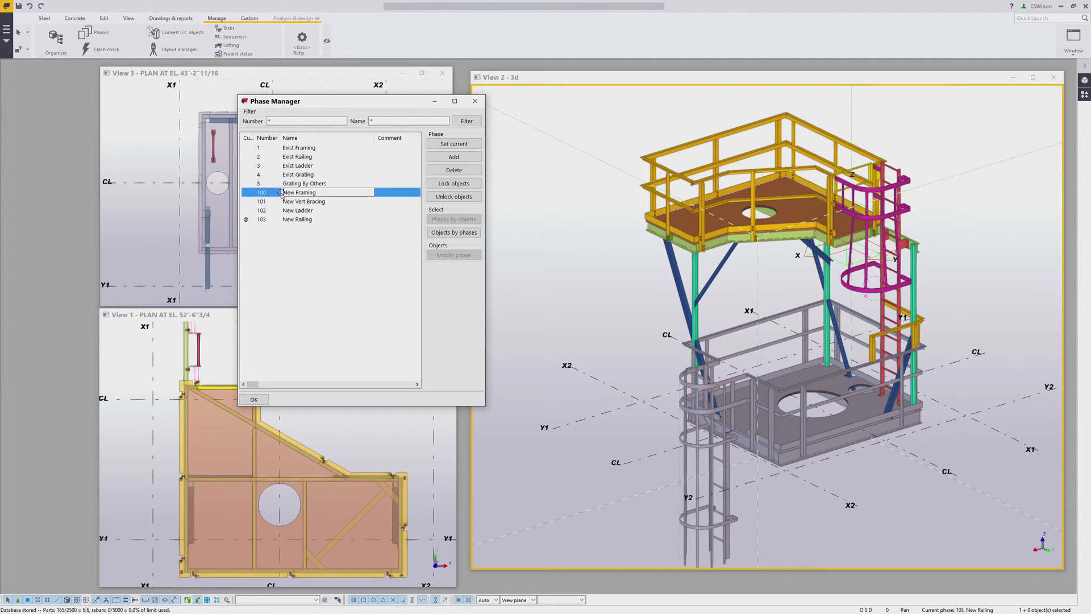
text(Exist New)
click(348, 250)
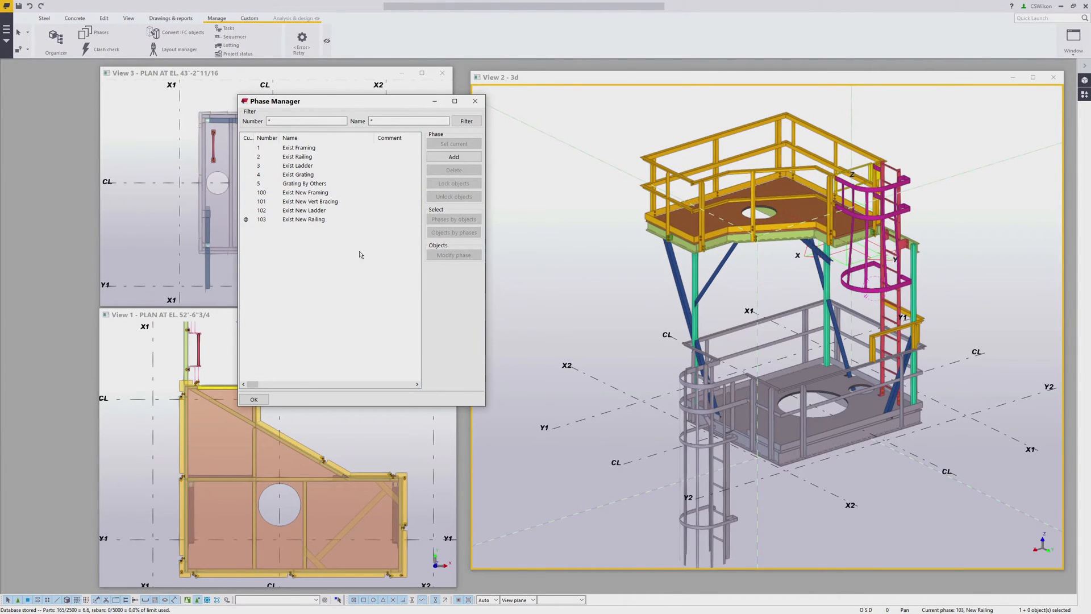
Step: Add a phase numbered 200 and named New Framing, and close the phase manager
click(452, 157)
click(268, 230)
click(268, 230)
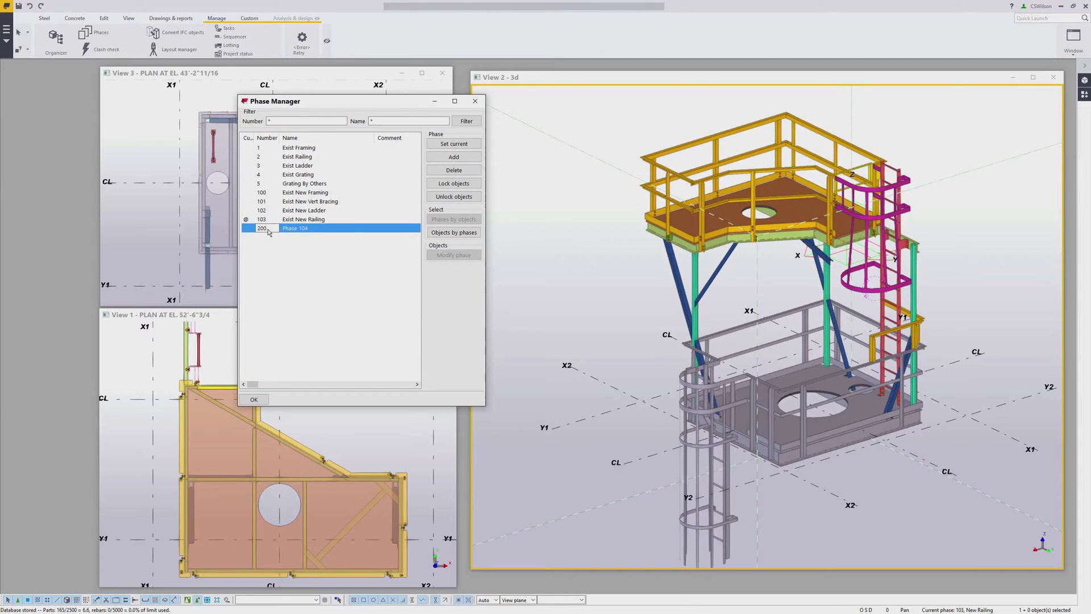
click(316, 229)
key(BackSpace)
key(BackSpace)
key(BackSpace)
key(BackSpace)
key(BackSpace)
key(BackSpace)
key(BackSpace)
key(BackSpace)
key(BackSpace)
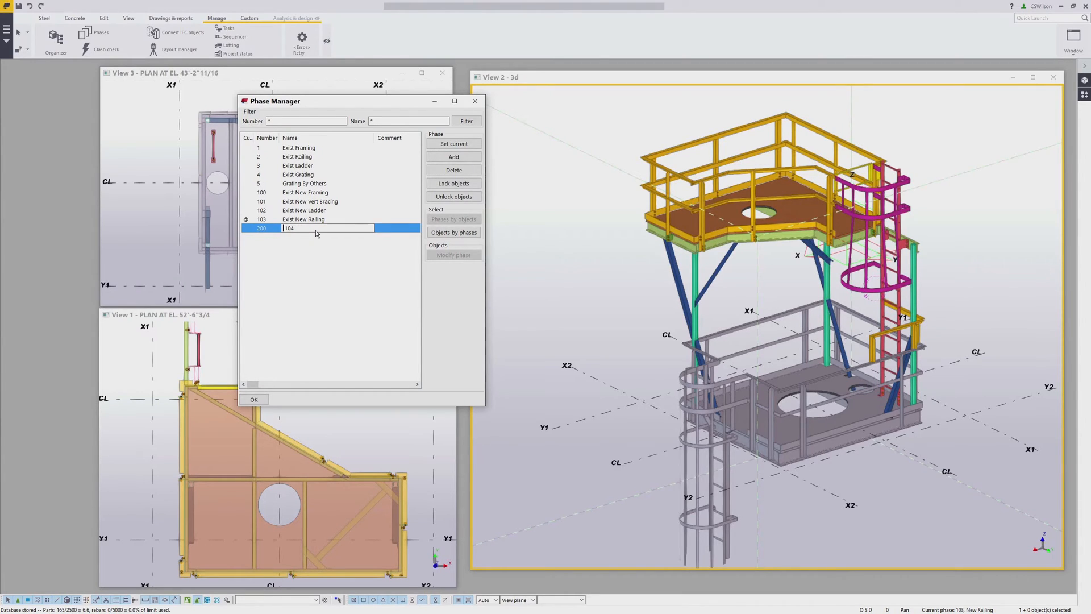
text(New Framing)
click(334, 263)
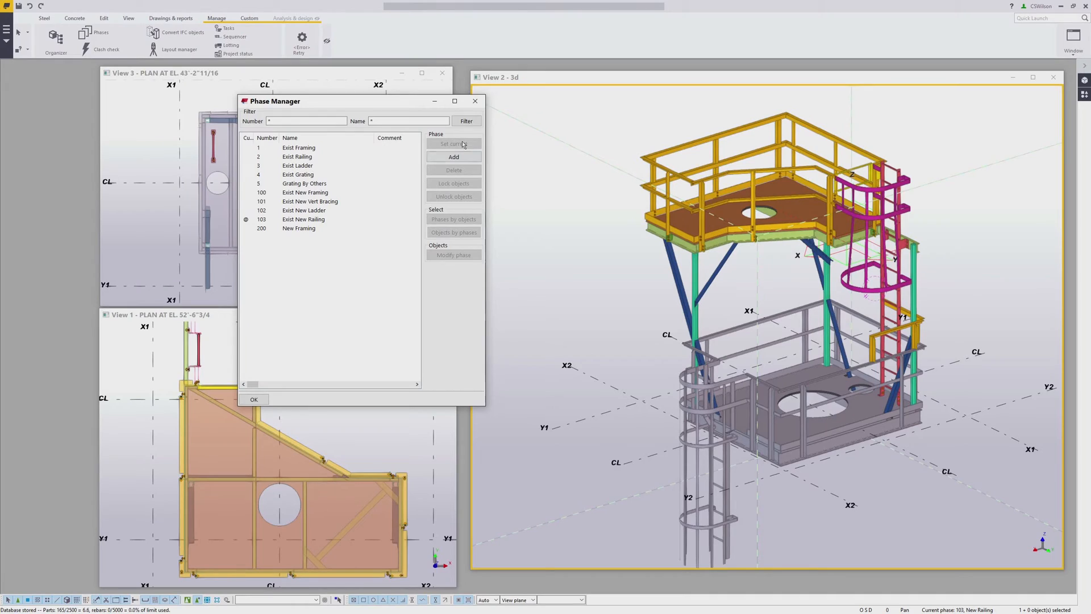
click(474, 102)
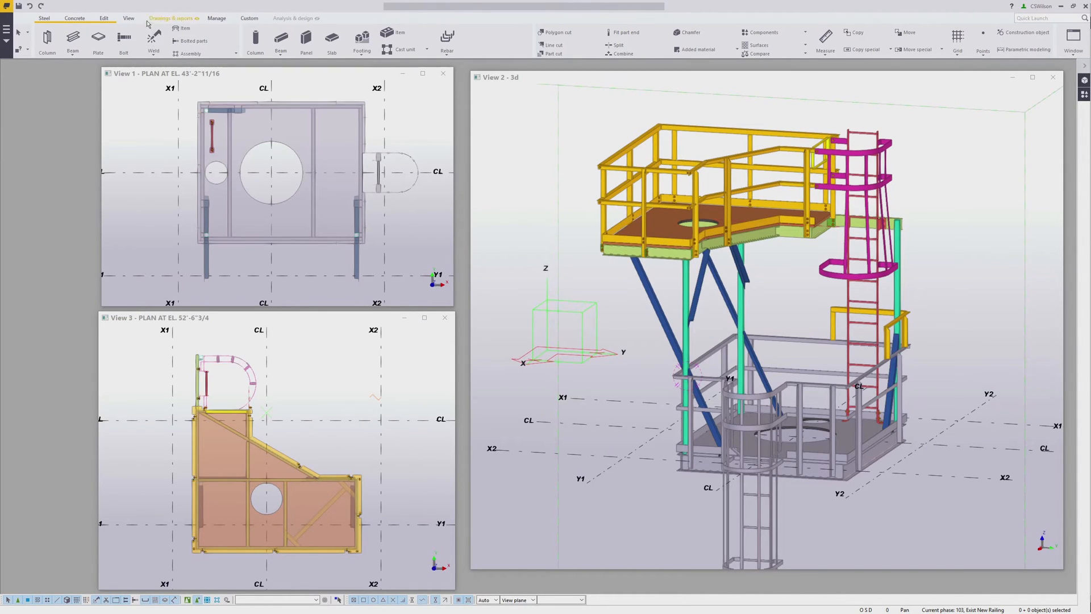
Step: Set the work plane parallel to the view plane of the plan at EL. 52'-6"3/4
click(129, 18)
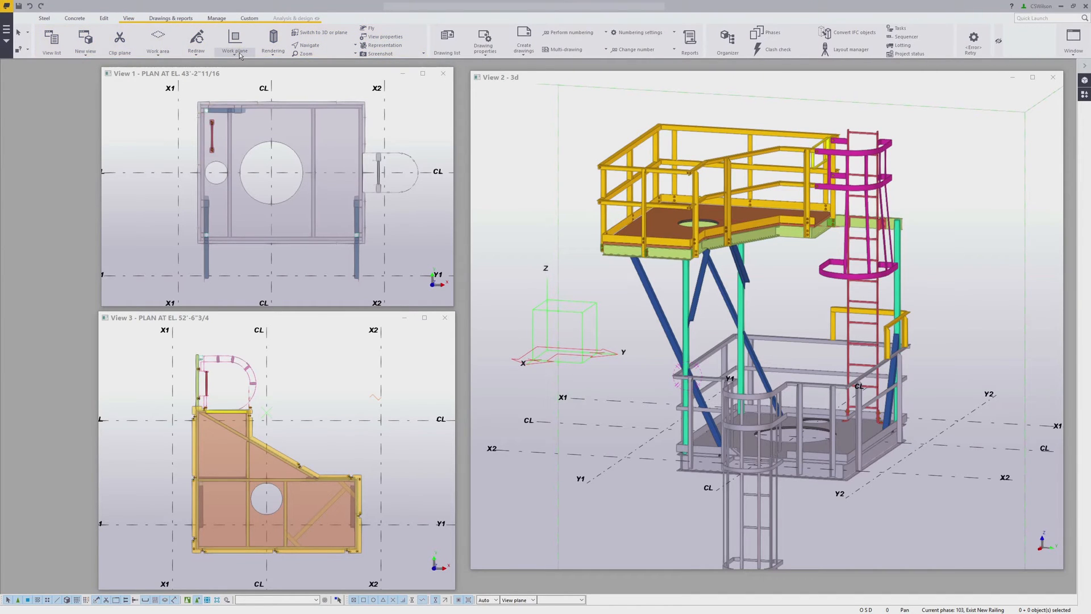
click(234, 54)
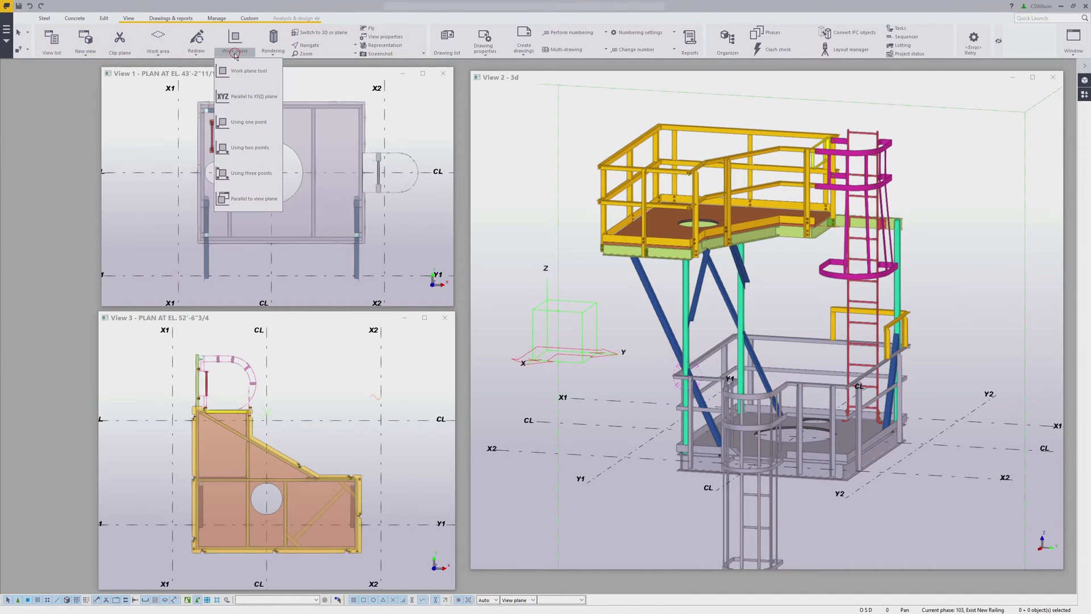
click(249, 200)
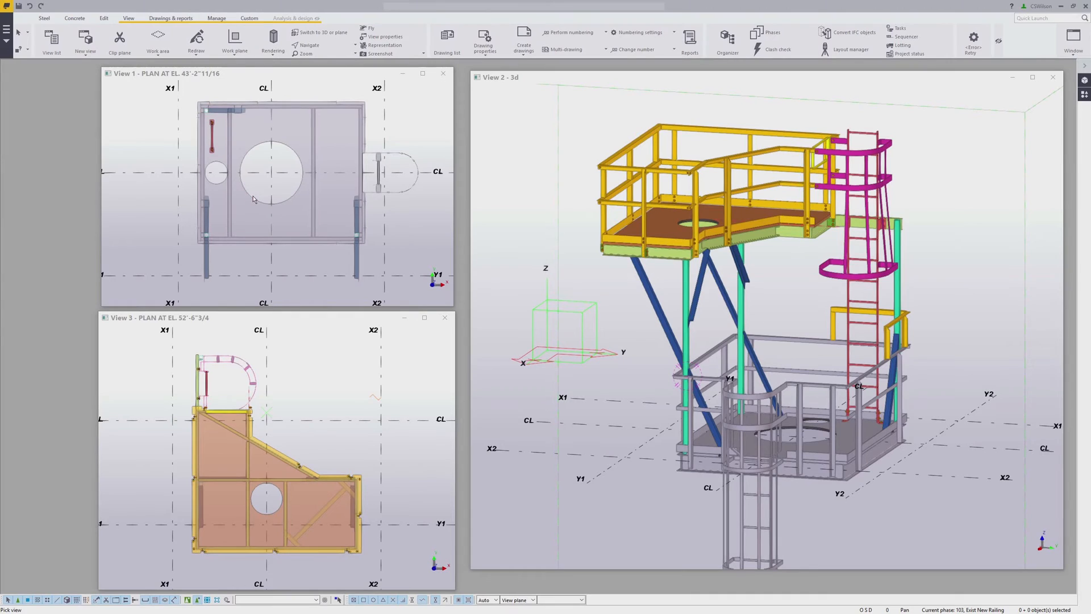
click(323, 381)
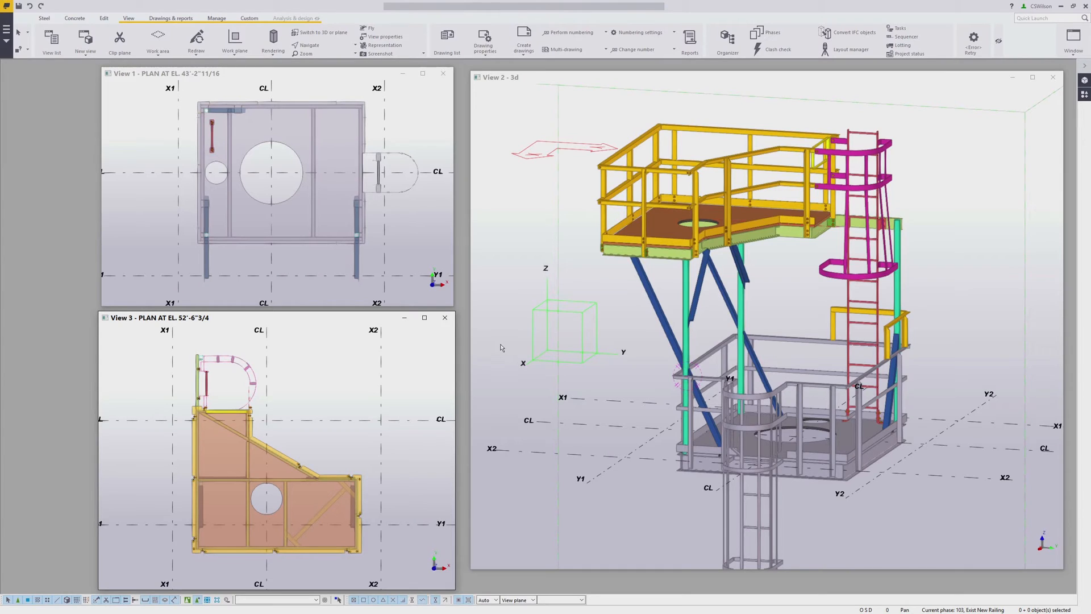
Step: Copy the existing square tube column at the platform's corner 7'-3" across the plan to the opposite corner
click(689, 296)
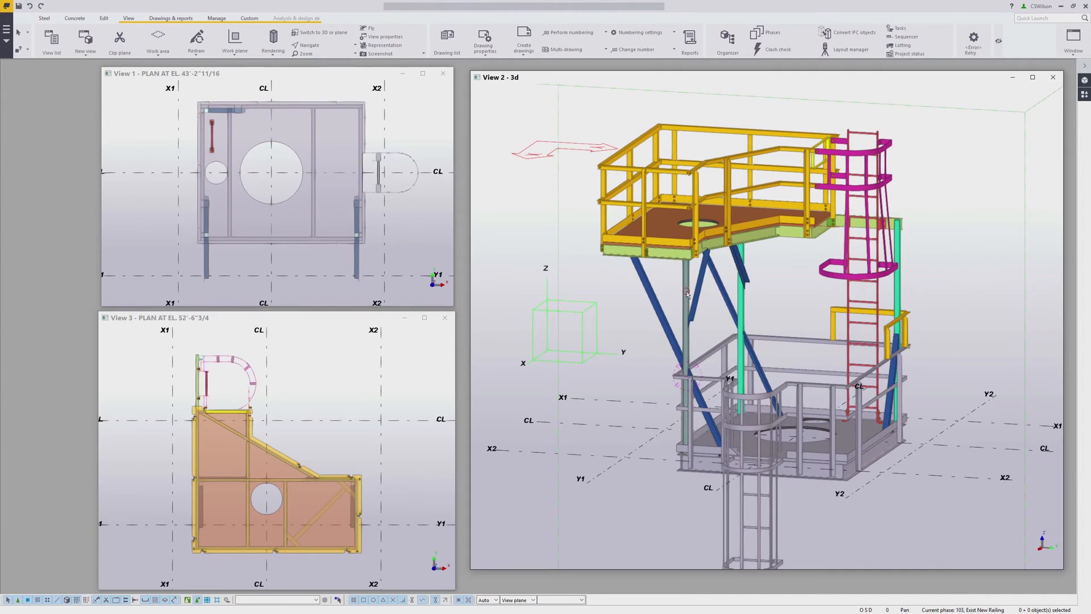
scroll(356, 234, up, 5)
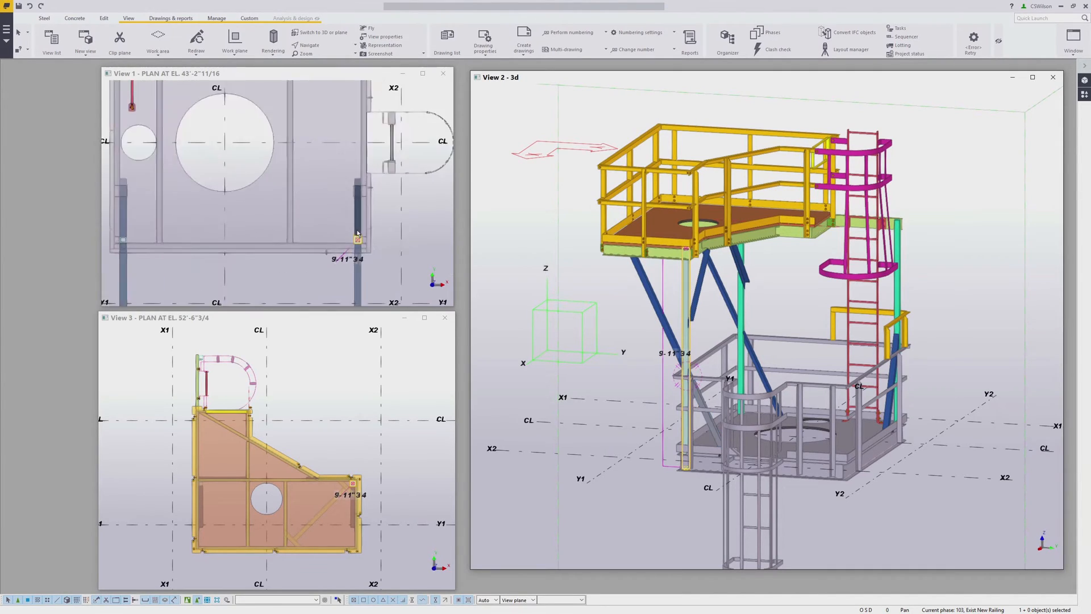
right_click(344, 252)
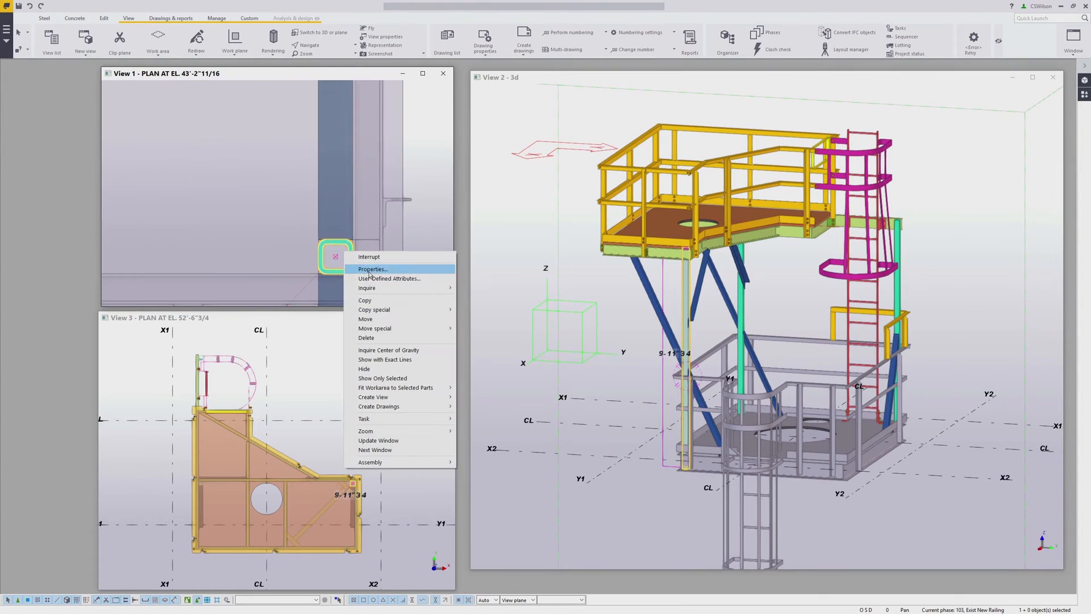
click(377, 304)
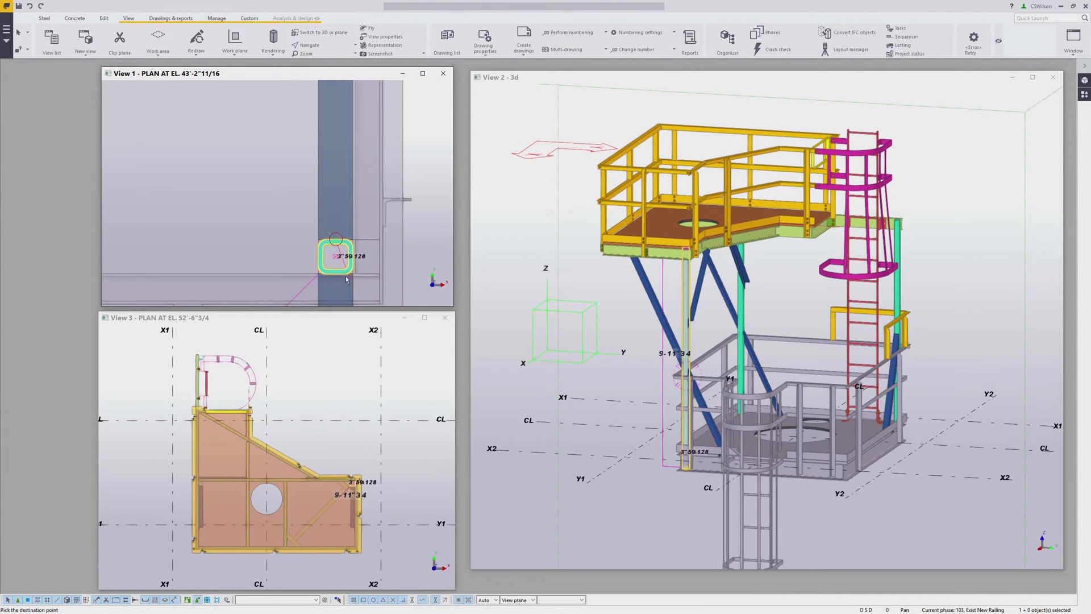
scroll(348, 246, down, 3)
middle_drag(343, 100, 347, 279)
scroll(346, 161, up, 5)
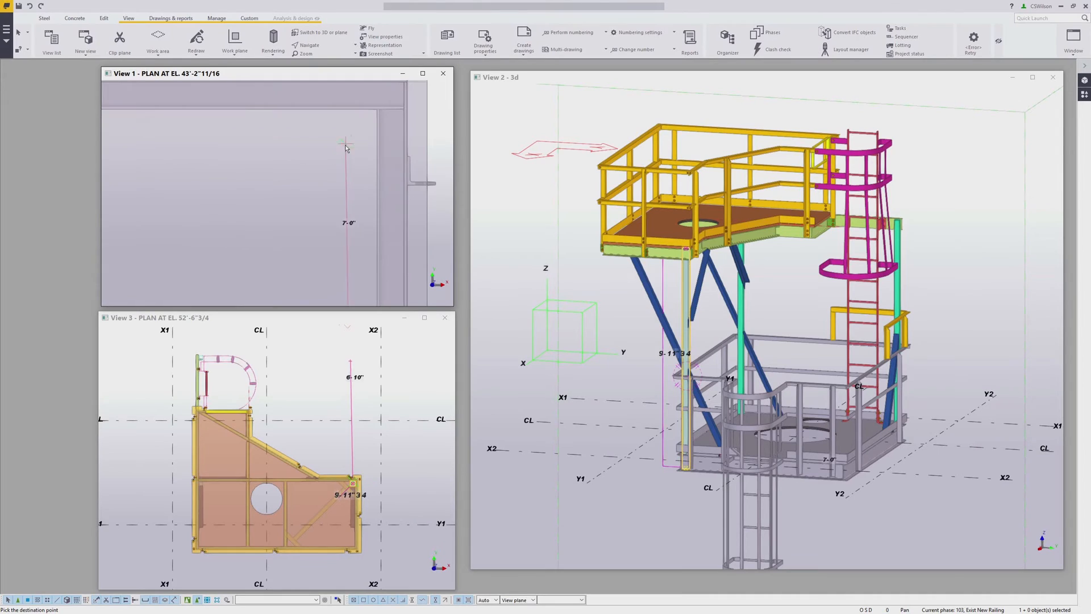
click(351, 115)
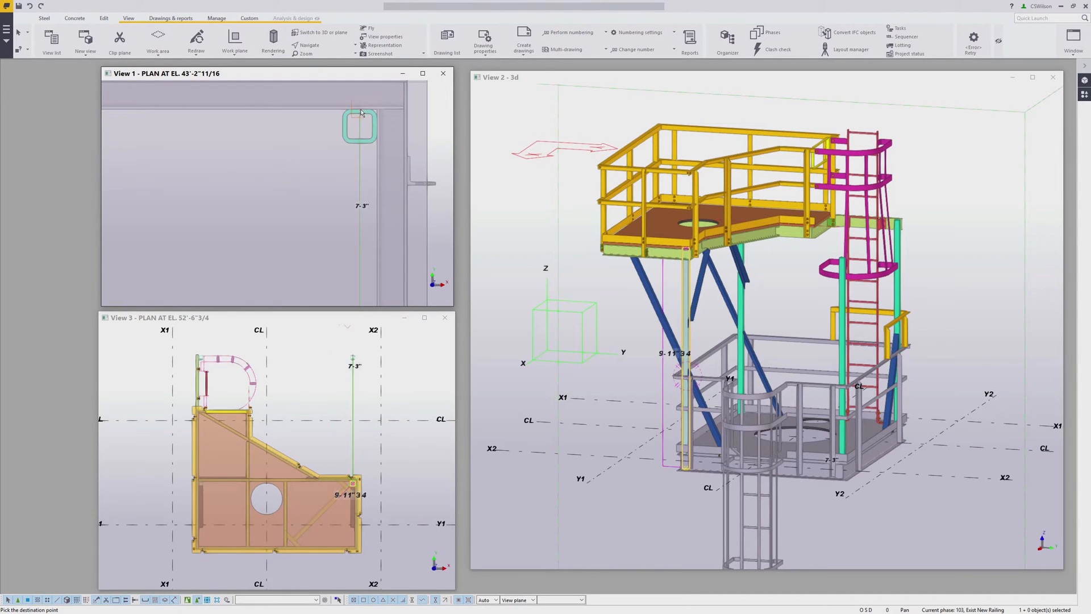
right_click(351, 116)
click(369, 118)
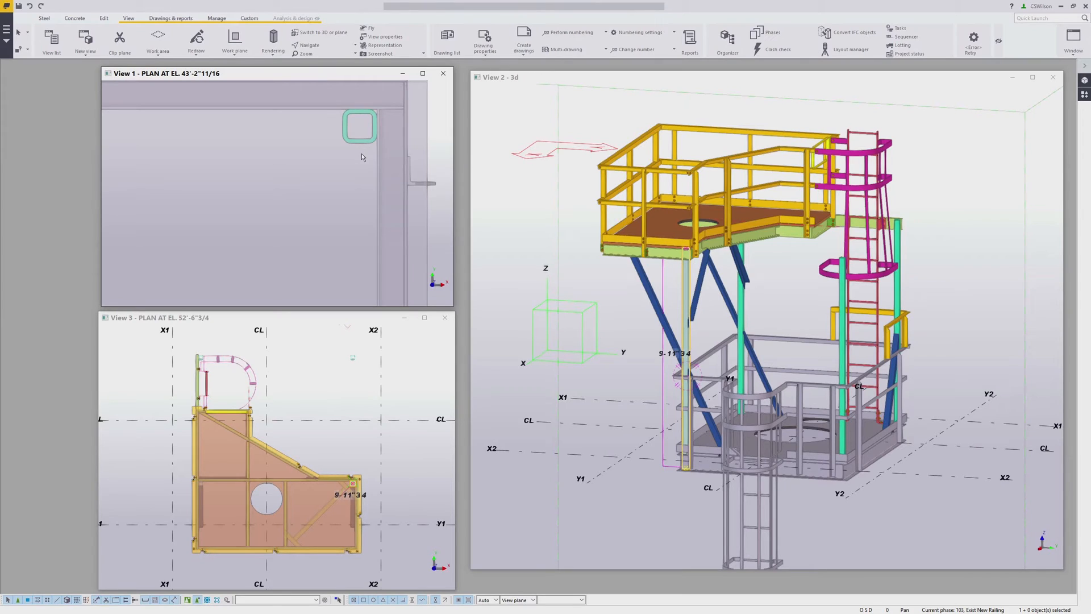
Step: Assign the copied column to phase 200 New Framing and make that phase current
click(359, 127)
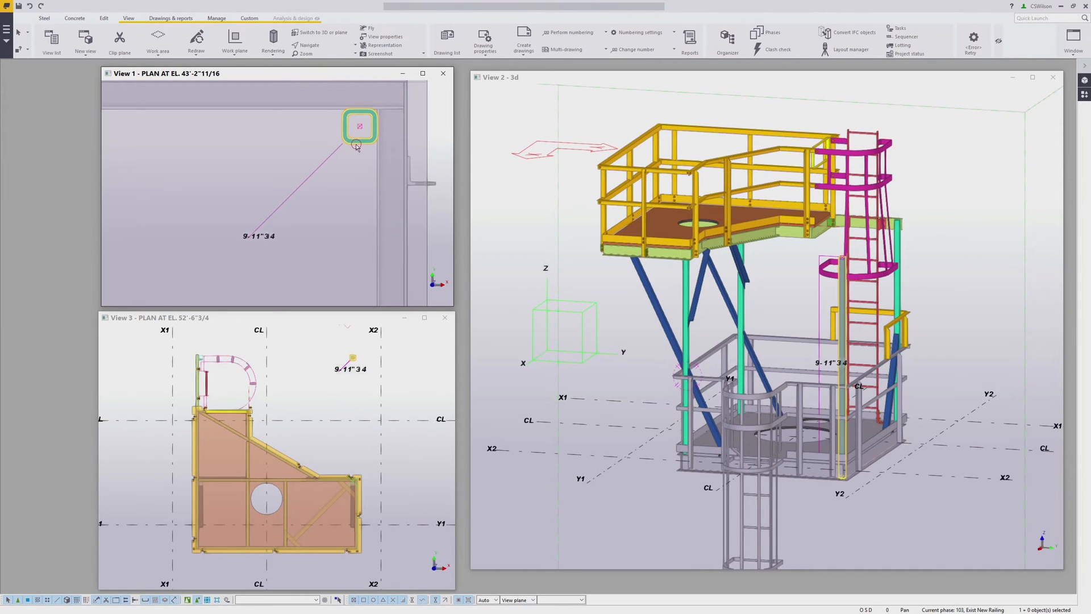
click(768, 37)
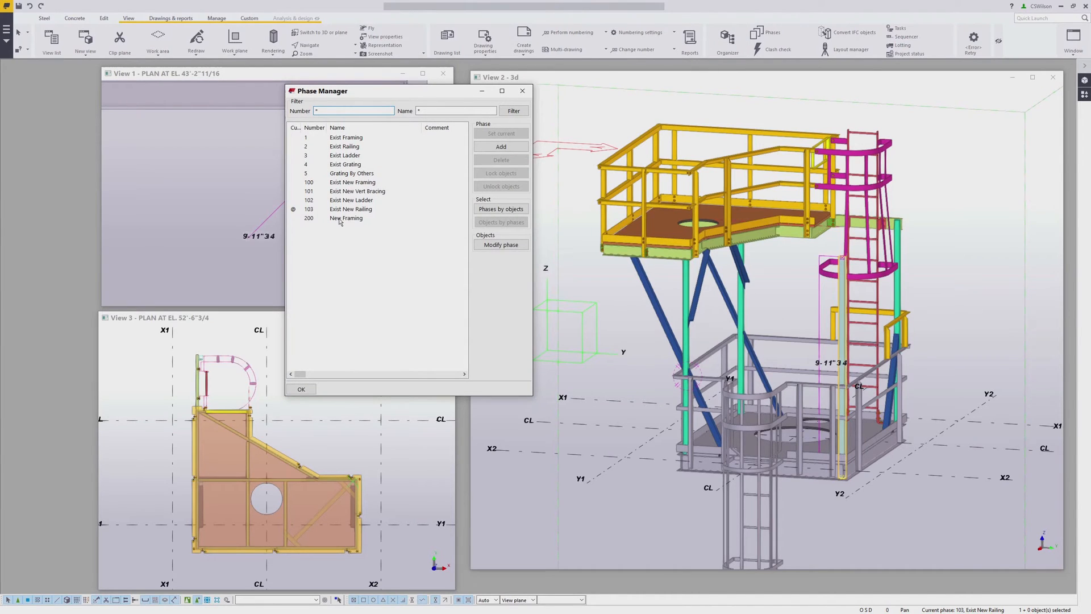
click(340, 221)
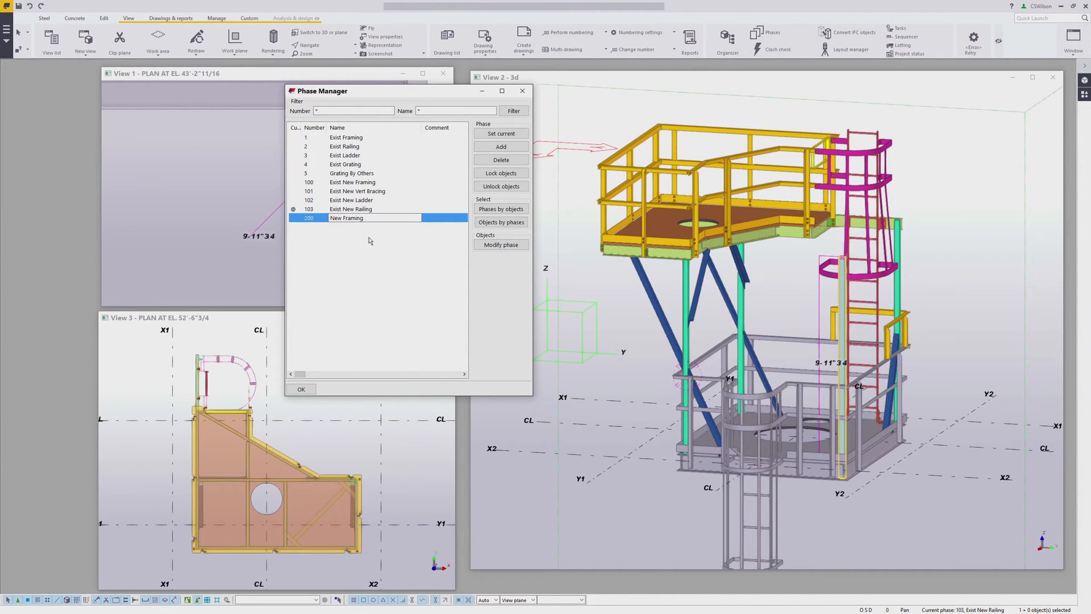
click(500, 247)
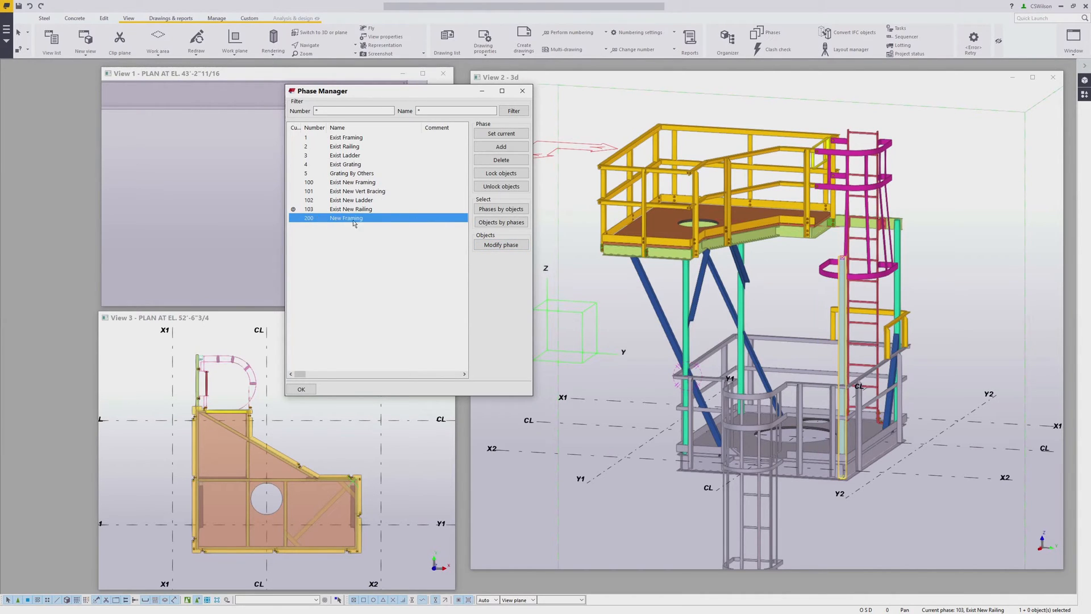
click(499, 133)
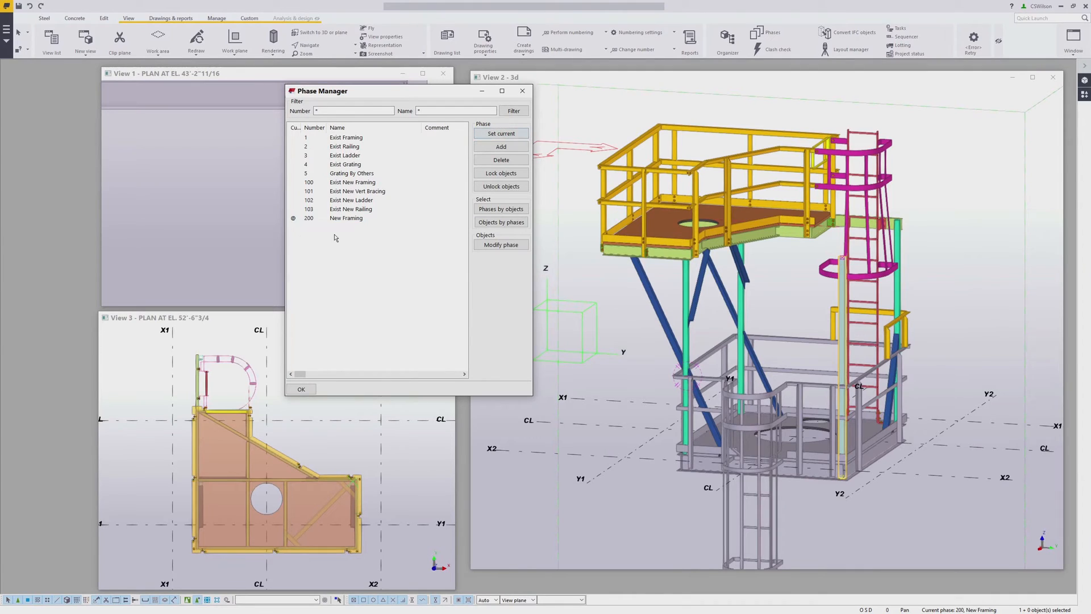
click(522, 91)
Step: Start a steel beam and load the saved Channel properties, using profile C6X8.2
scroll(330, 243, down, 5)
scroll(316, 479, down, 2)
scroll(313, 466, up, 3)
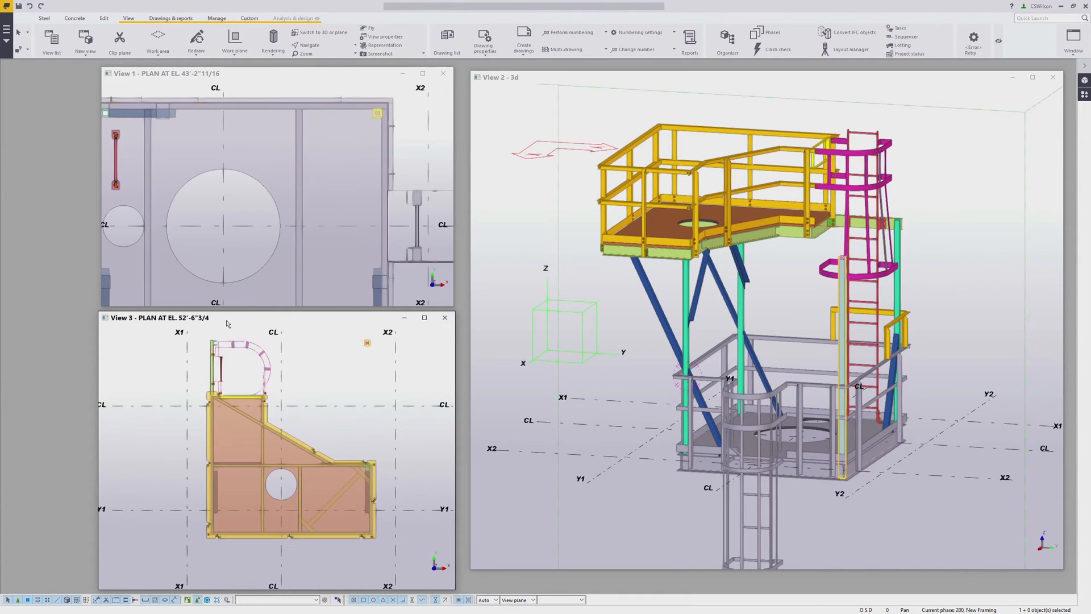
click(46, 19)
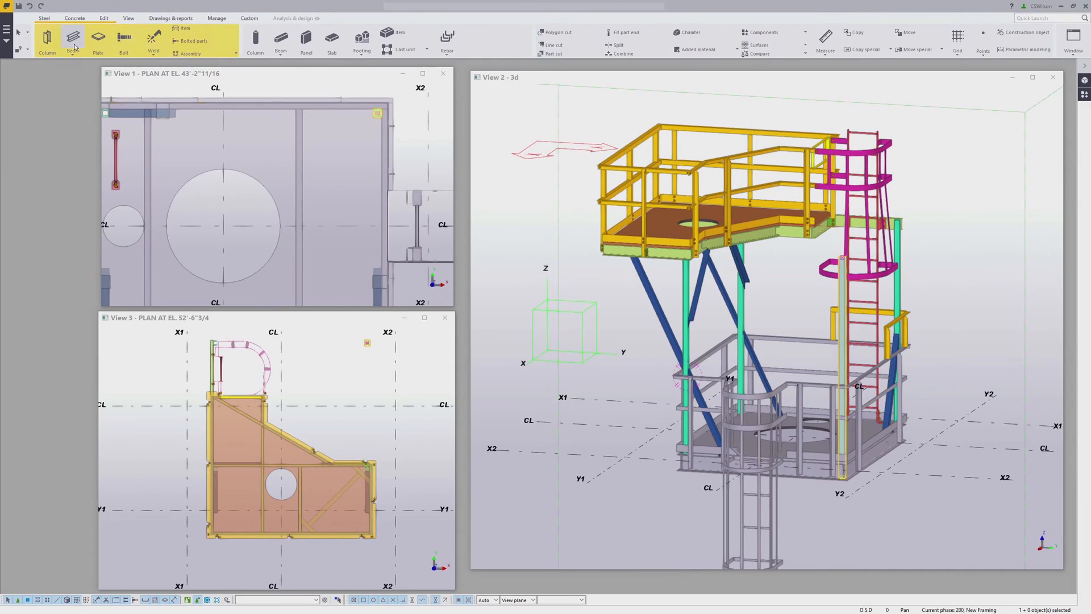
double_click(72, 38)
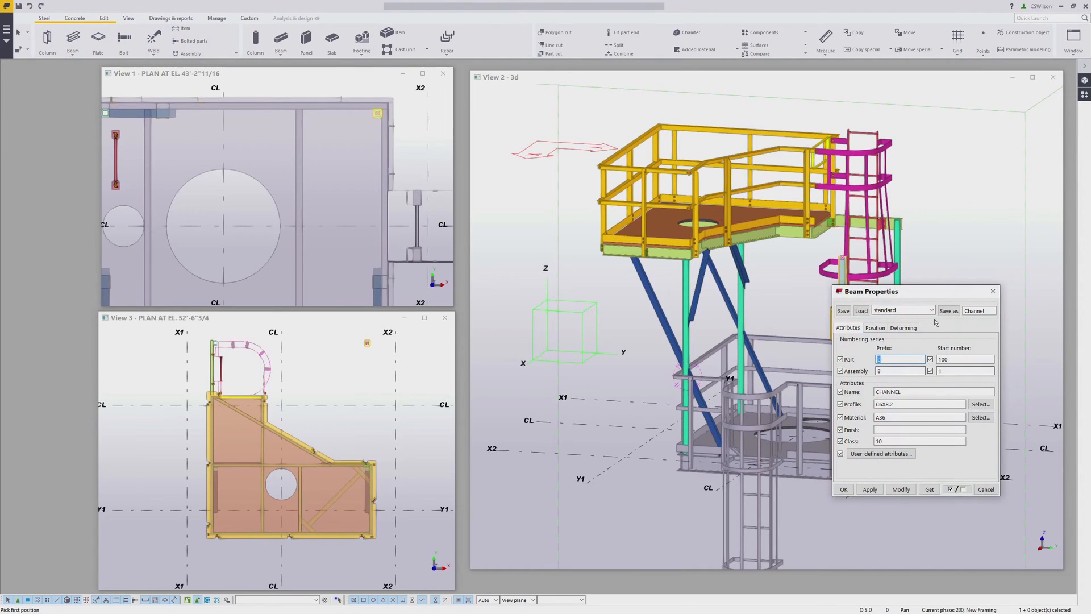
click(907, 311)
click(883, 342)
click(860, 311)
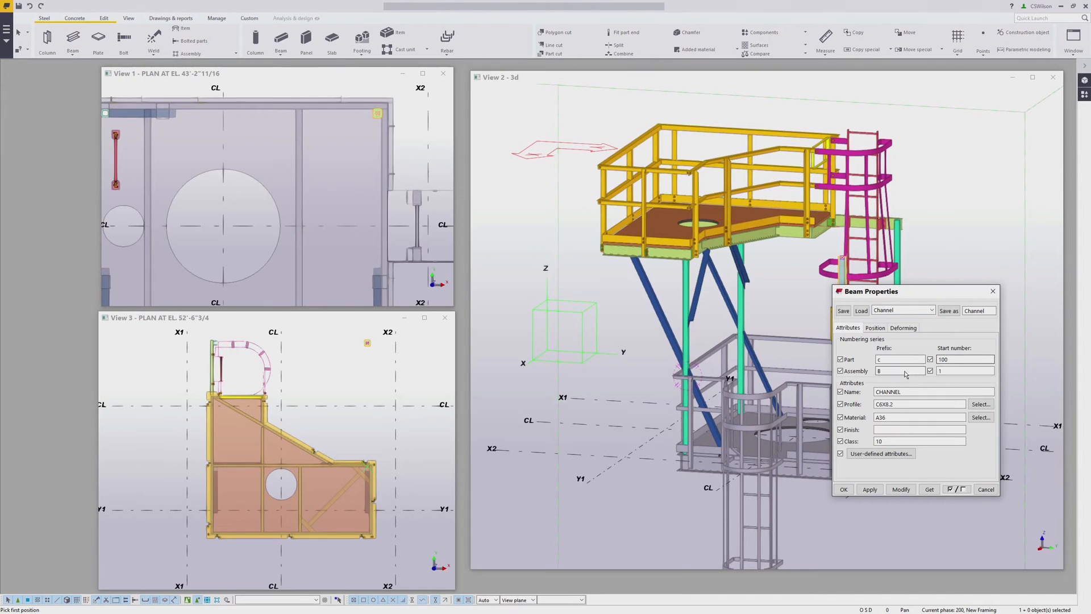
click(844, 489)
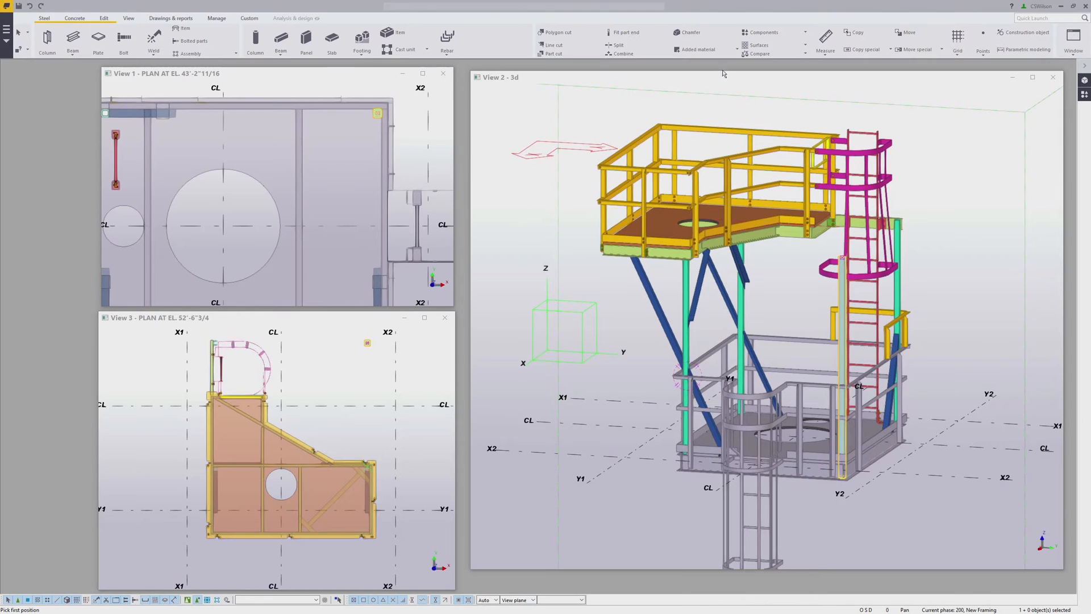
Step: Place a channel beam 8'-9" long from the new column's outer face midpoint to that of the existing column beside the ladder
scroll(932, 236, up, 5)
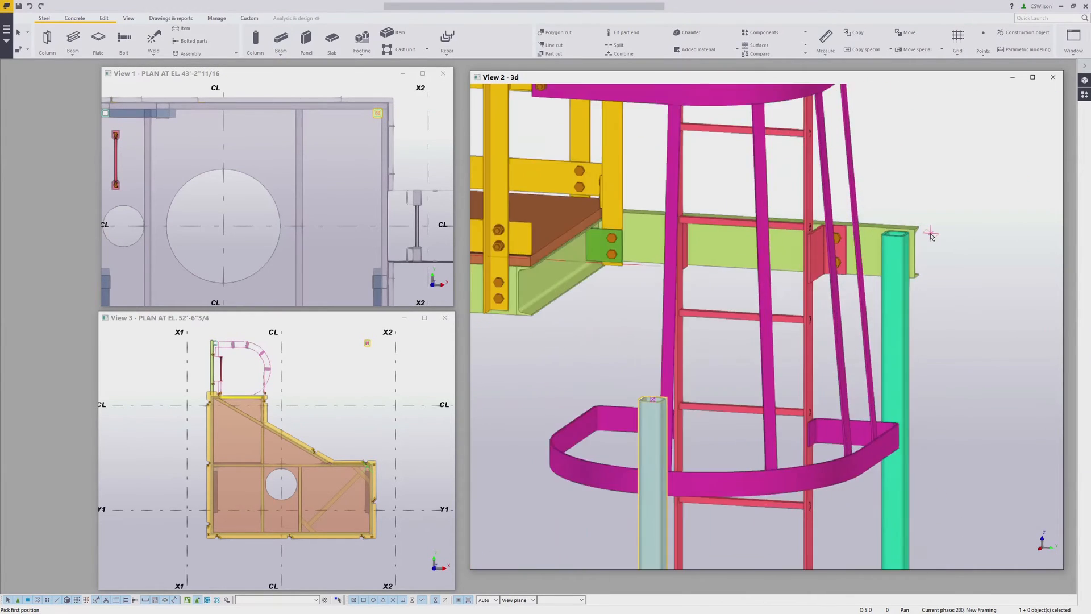
scroll(929, 235, up, 4)
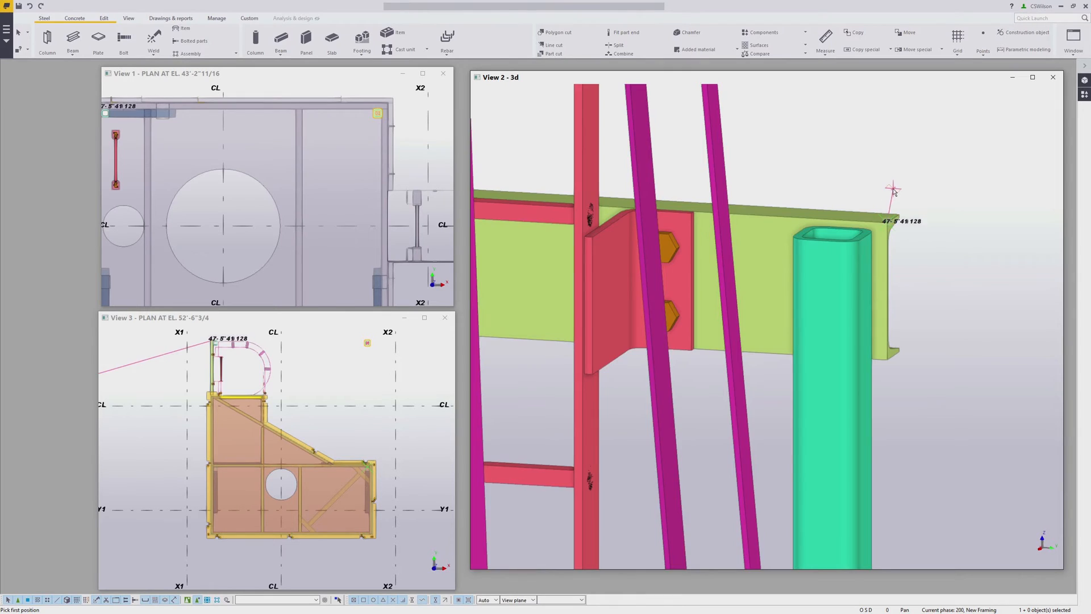
scroll(888, 186, down, 3)
scroll(888, 186, down, 3)
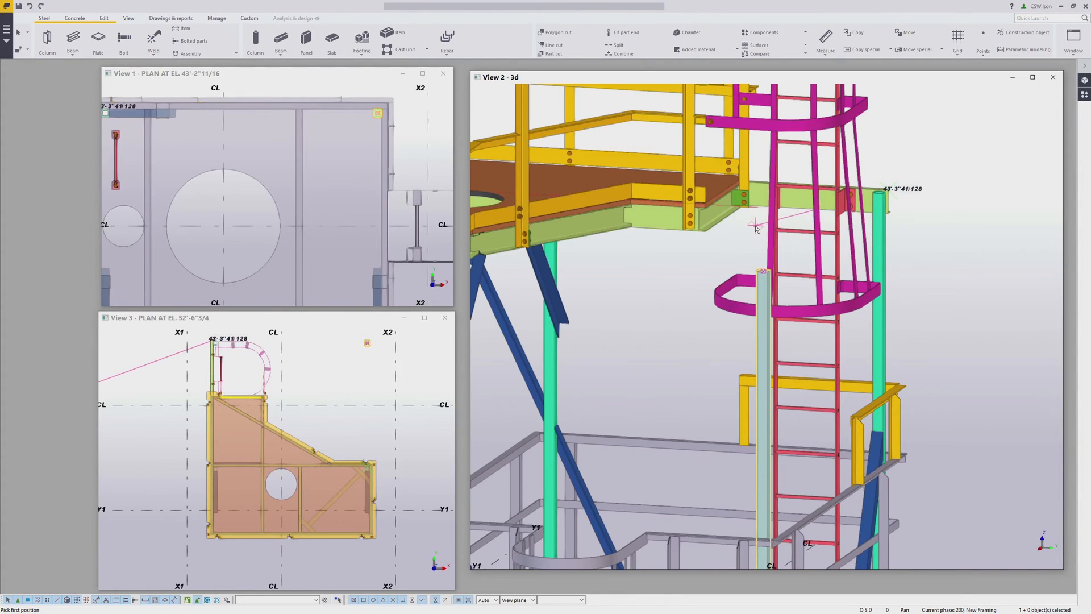
scroll(390, 338, up, 5)
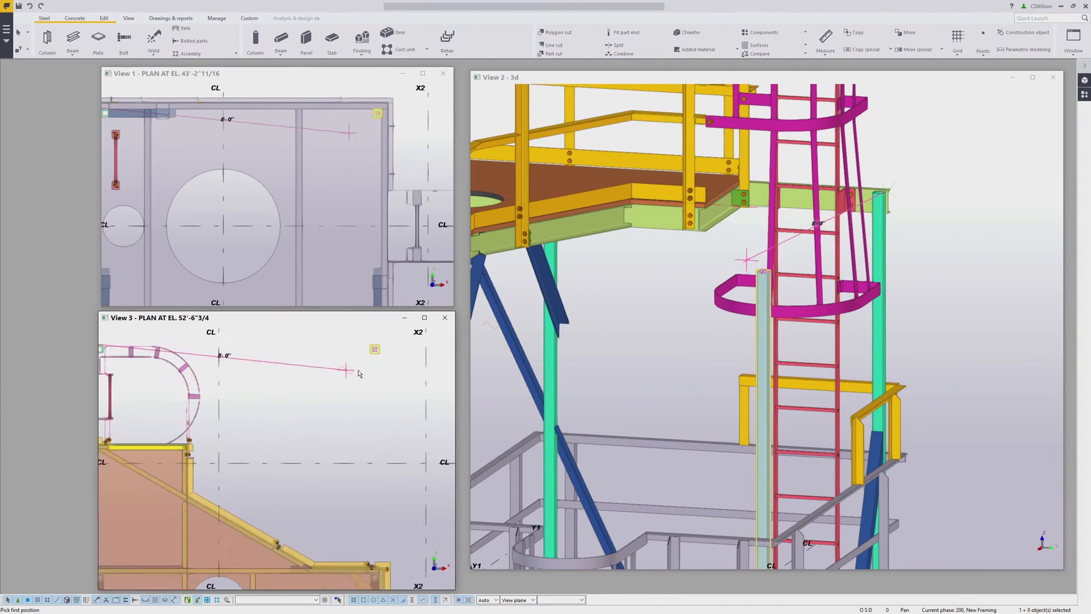
scroll(377, 386, up, 3)
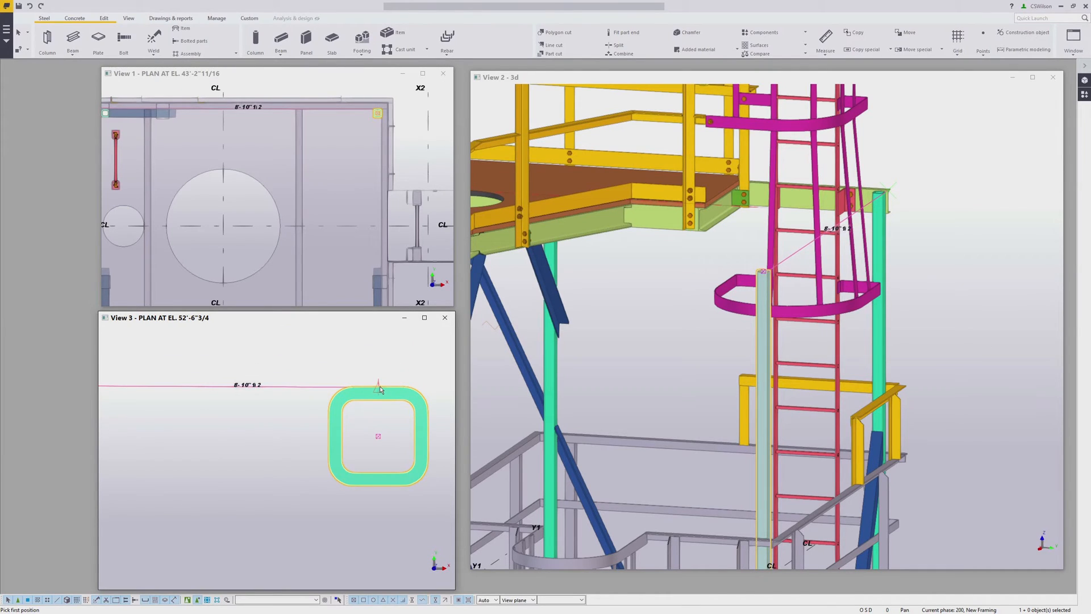
click(379, 389)
scroll(378, 385, down, 6)
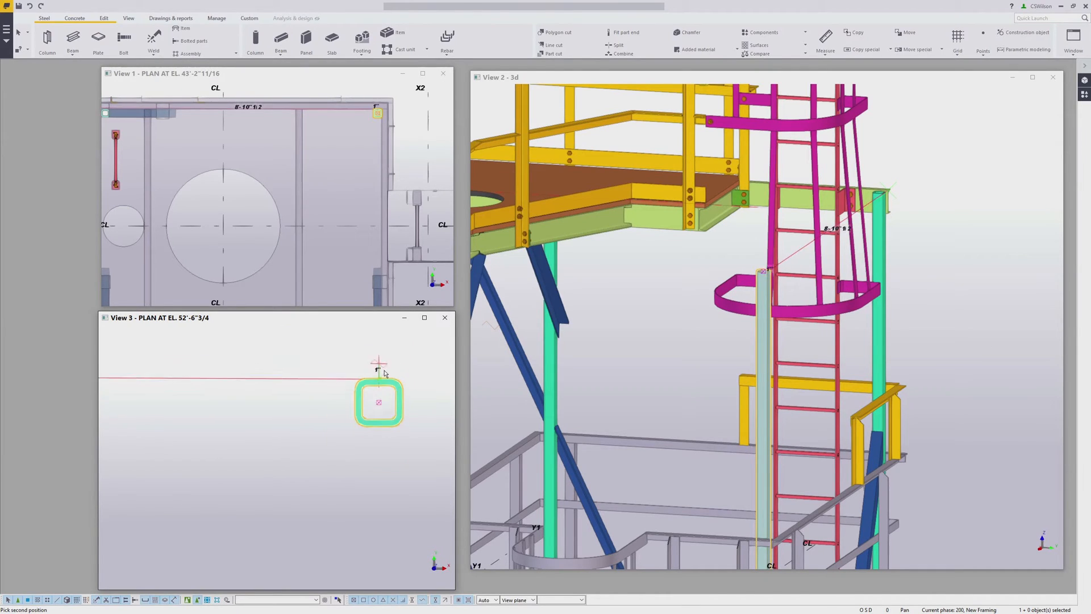
scroll(265, 379, up, 6)
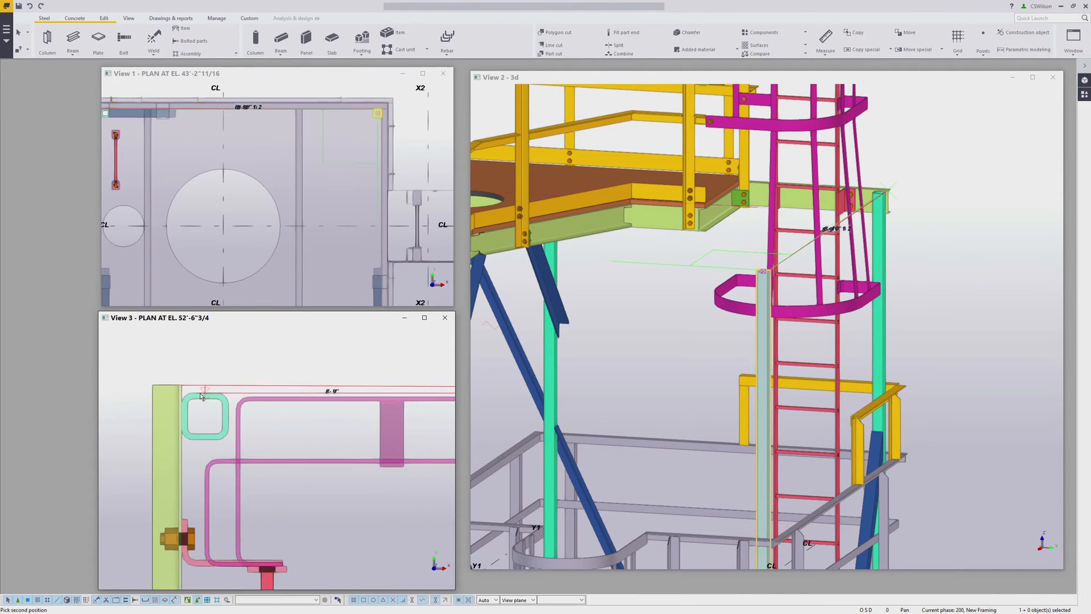
click(207, 393)
scroll(207, 393, down, 6)
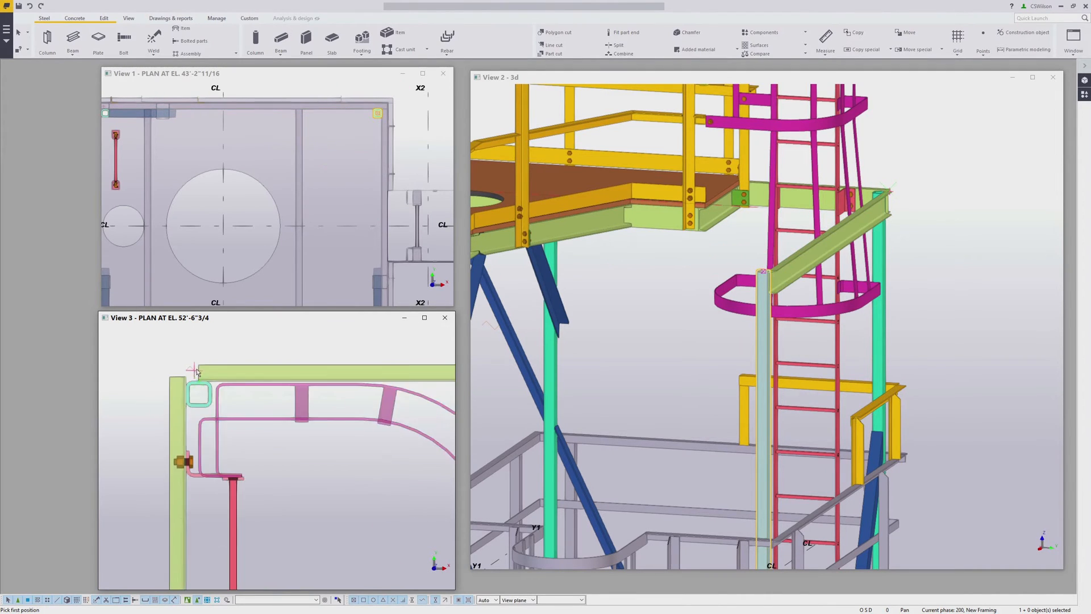
Step: Place a second channel beam from the existing platform framing's corner to the side face midpoint of the new column
scroll(670, 299, up, 10)
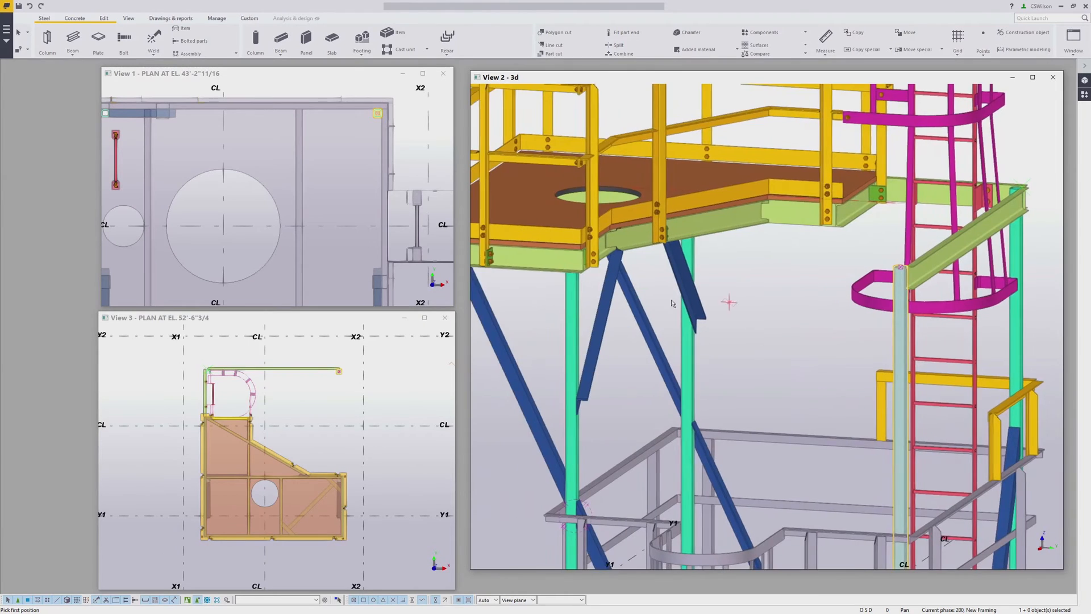
scroll(632, 236, up, 5)
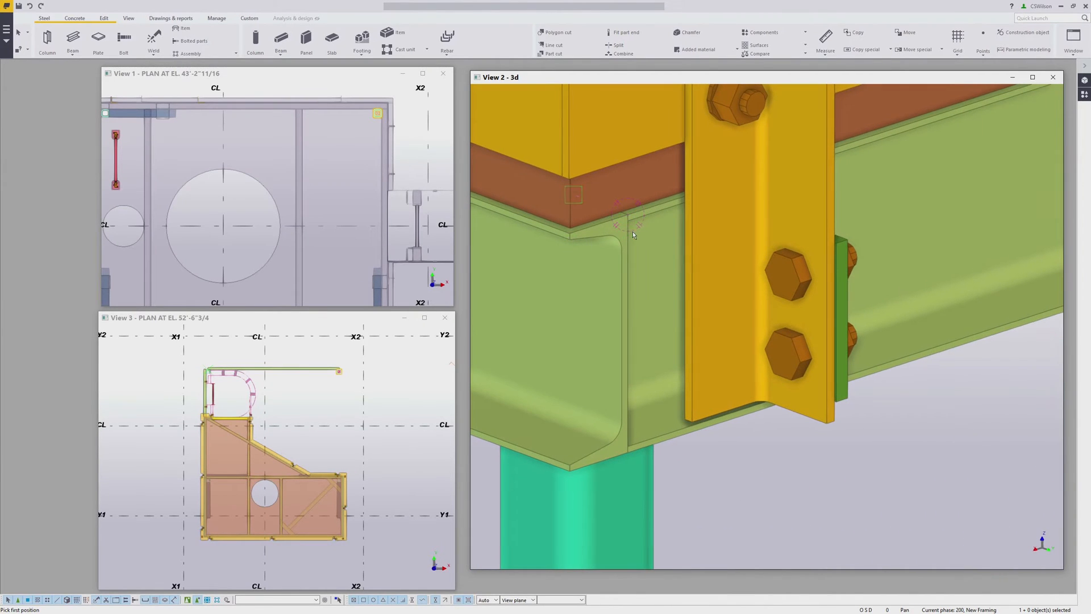
click(627, 215)
scroll(267, 366, up, 6)
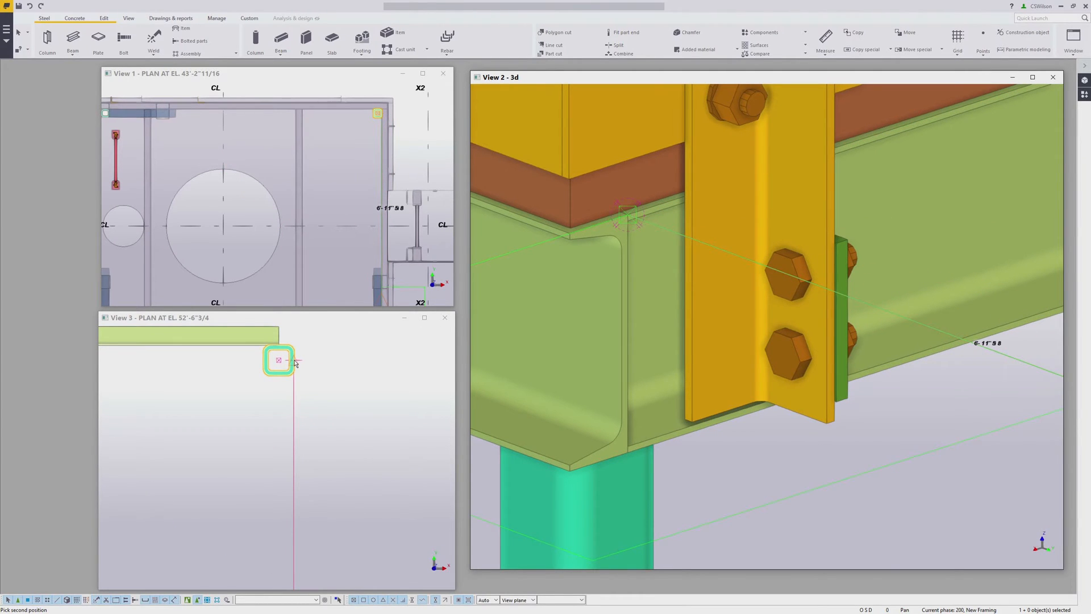
click(295, 363)
scroll(595, 291, down, 4)
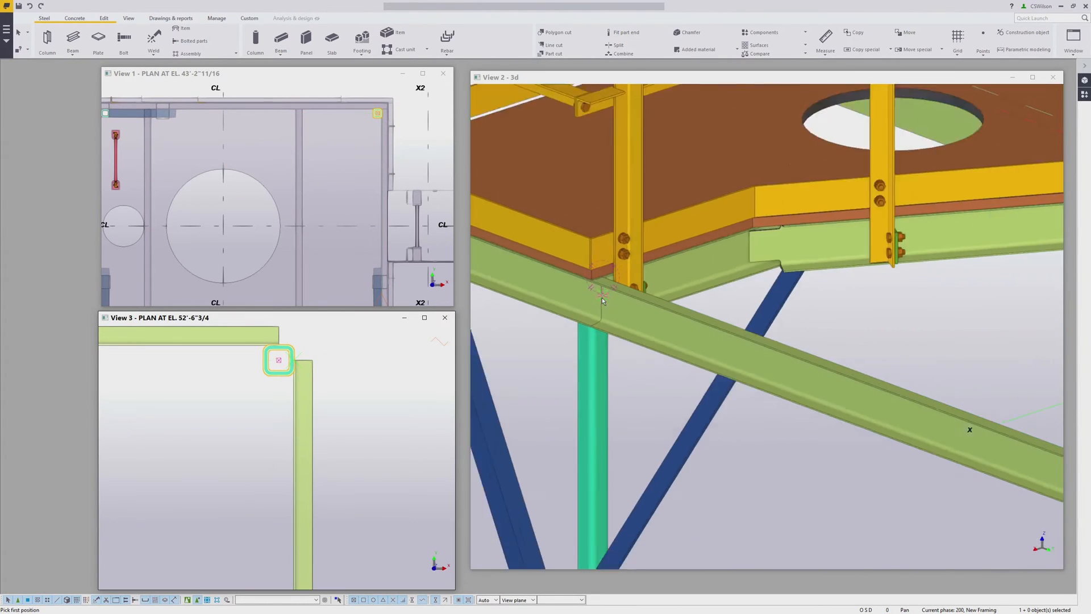
Step: Place a channel beam 6'-1" long between the platform framing's corner near the ladder and the inner face of the second channel, square to it
scroll(602, 298, down, 6)
mouse_move(720, 365)
ctrl+middle_down()
mouse_move(723, 391)
mouse_move(737, 381)
mouse_move(729, 371)
ctrl+middle_up()
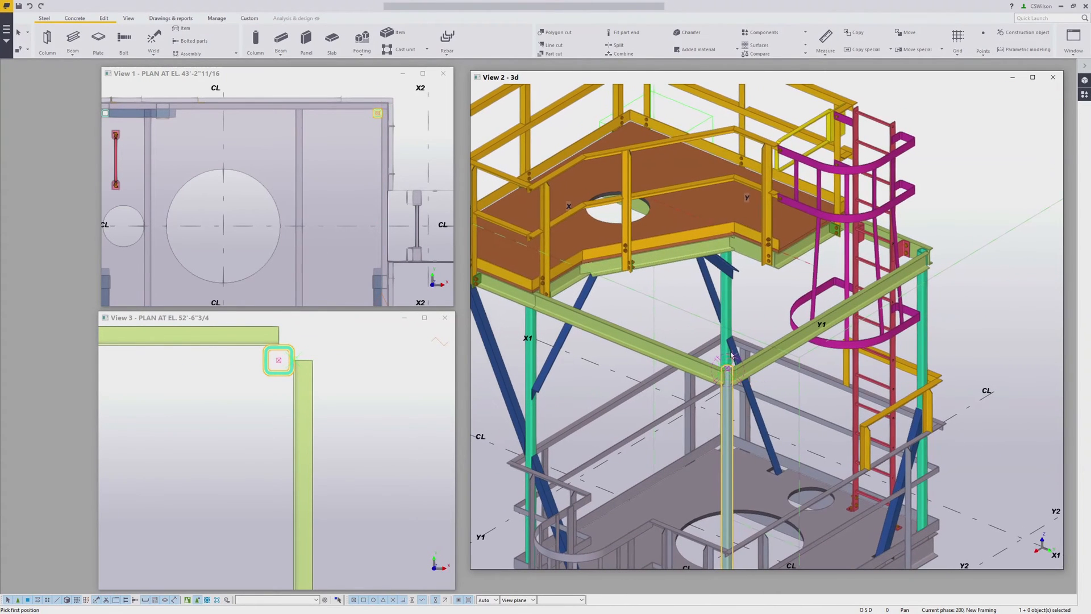
scroll(809, 253, up, 5)
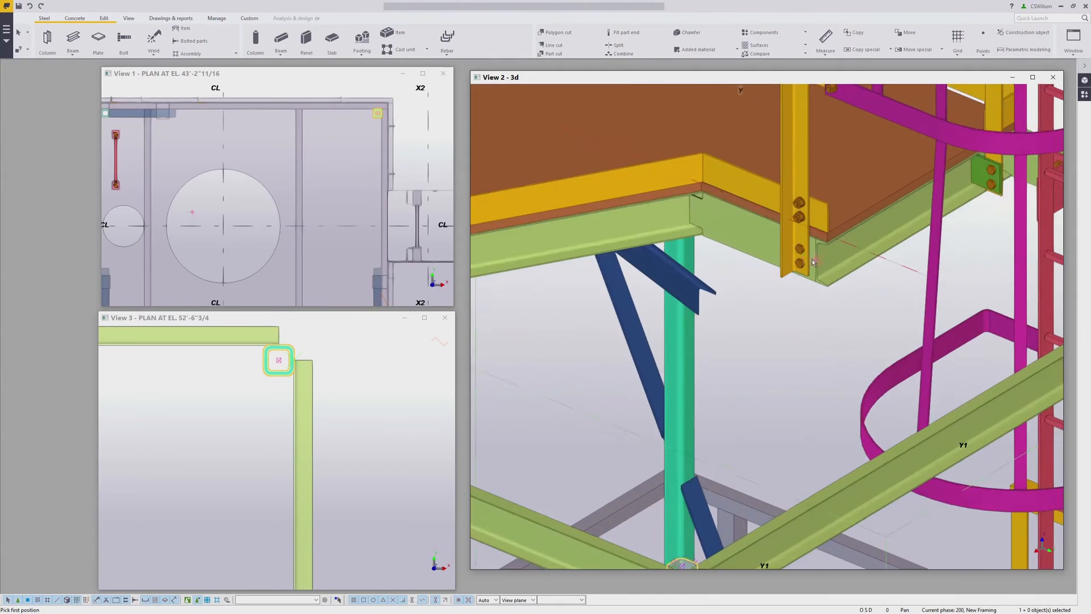
scroll(813, 263, up, 4)
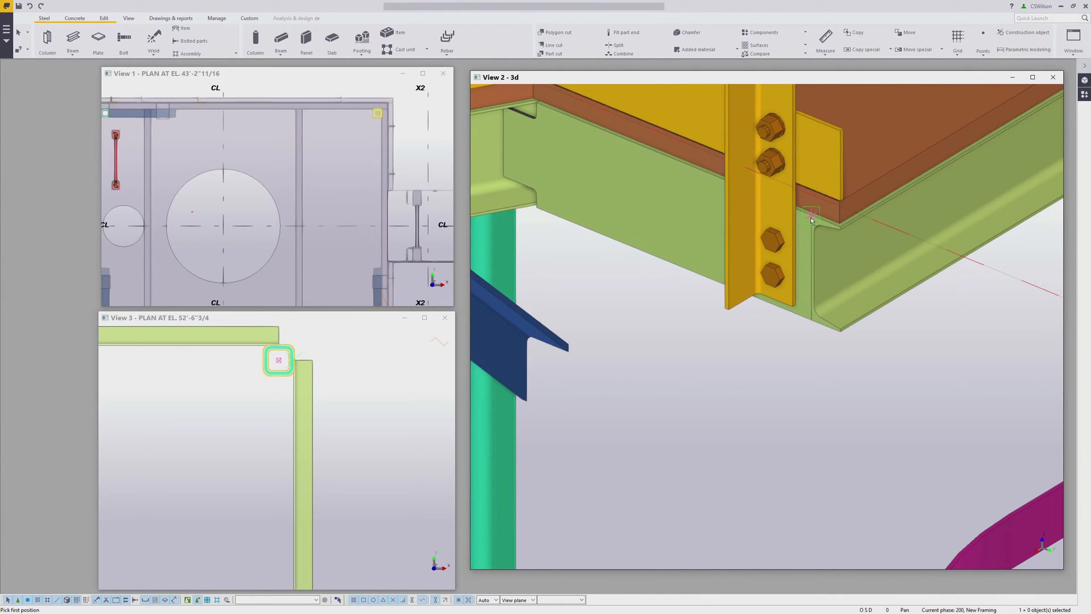
click(813, 218)
scroll(813, 221, down, 5)
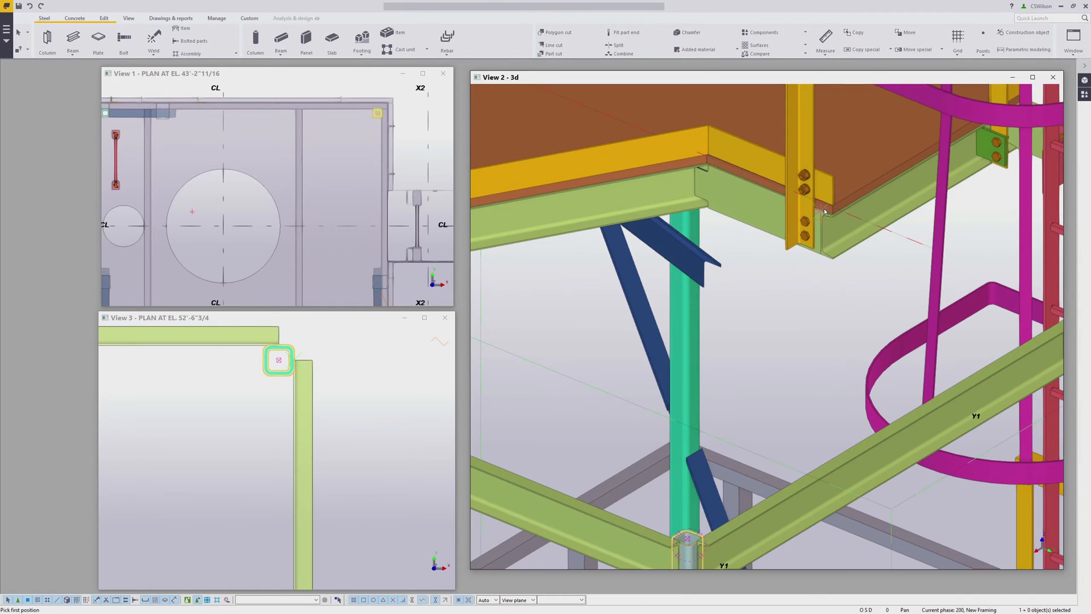
scroll(371, 348, down, 5)
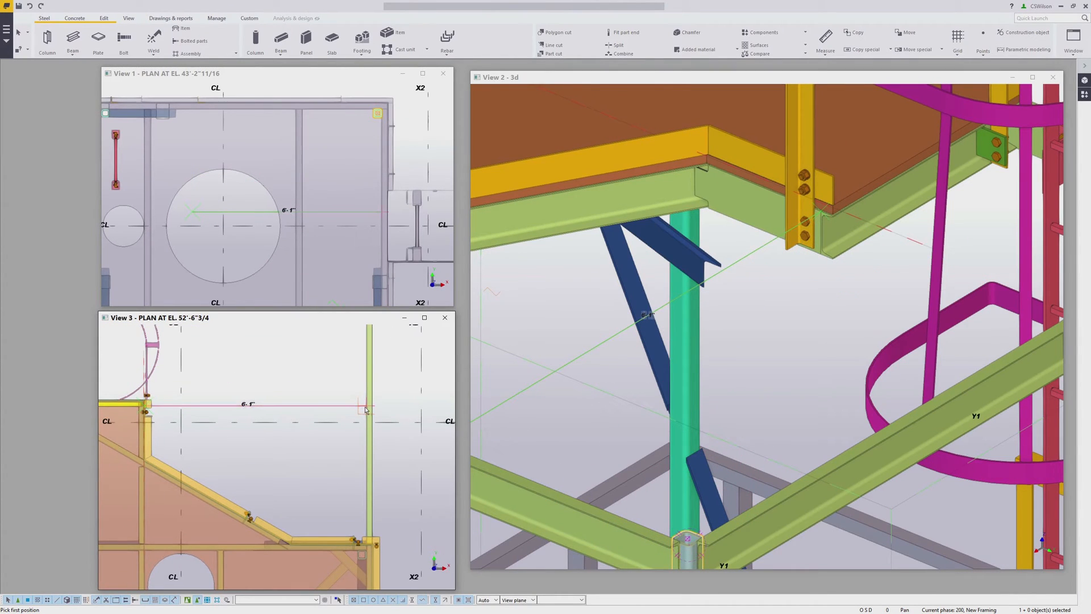
click(365, 407)
click(366, 408)
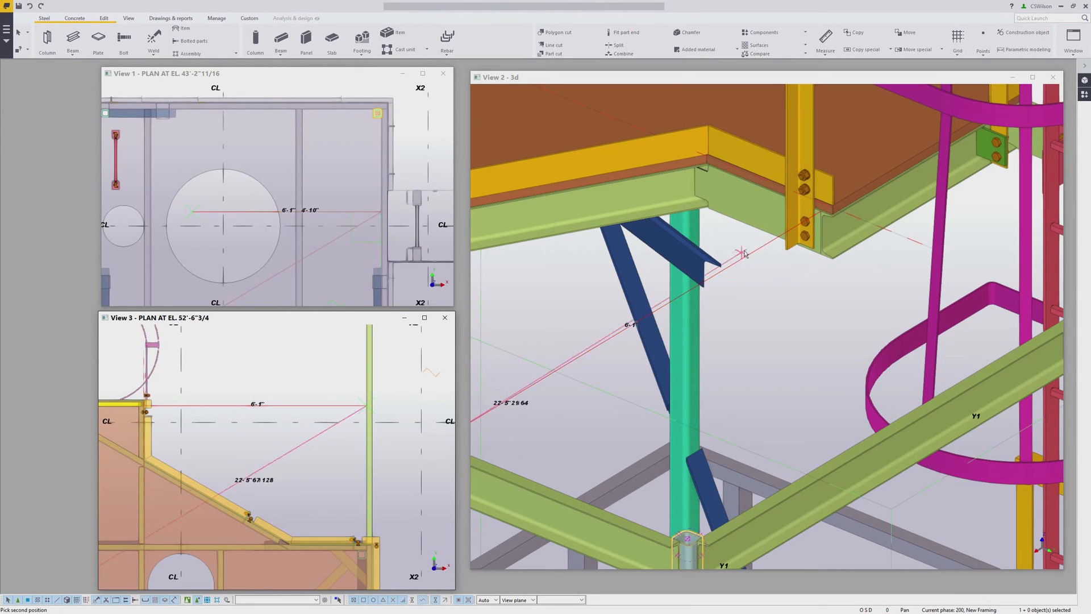
scroll(831, 218, up, 5)
scroll(798, 210, up, 3)
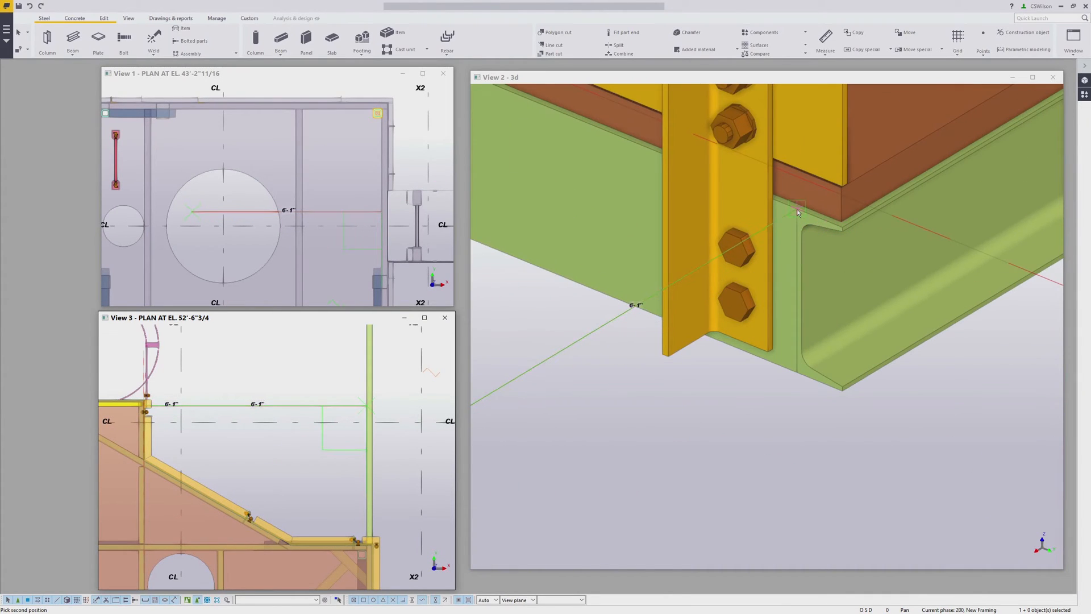
scroll(796, 209, up, 3)
scroll(790, 227, down, 6)
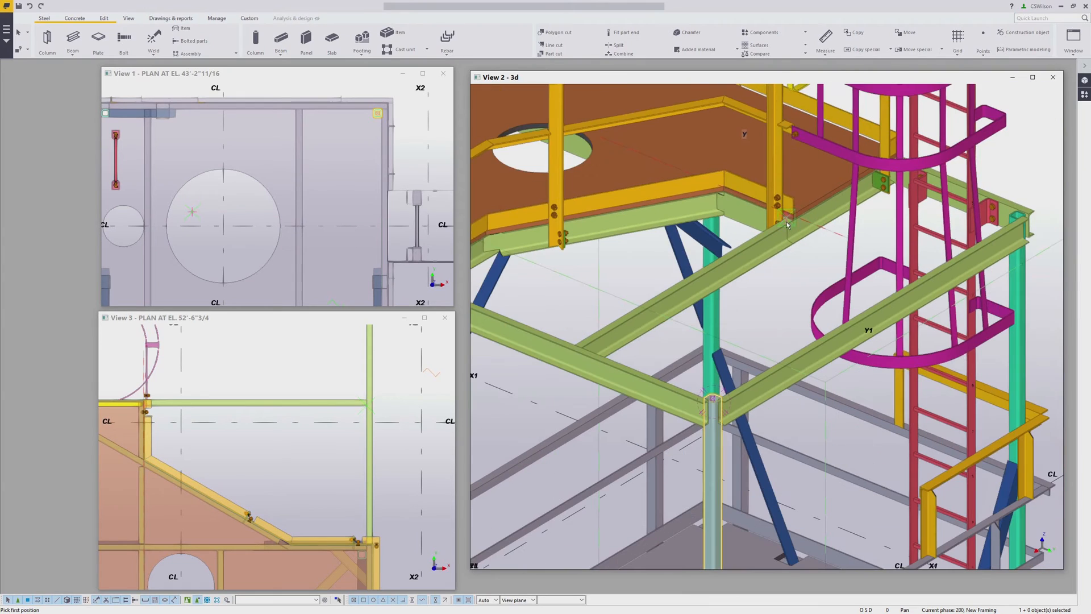
Step: Place two cross channels between the first channel and the 6'-1" channel, one offset 3'-2" from the new column and one on grid line CL
scroll(335, 380, up, 10)
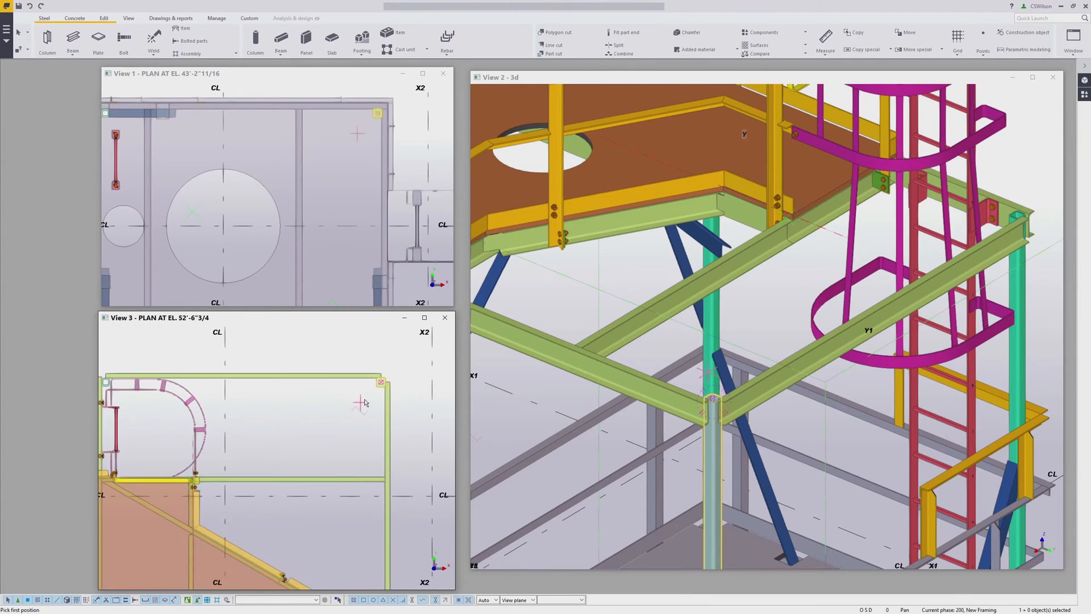
scroll(335, 380, up, 3)
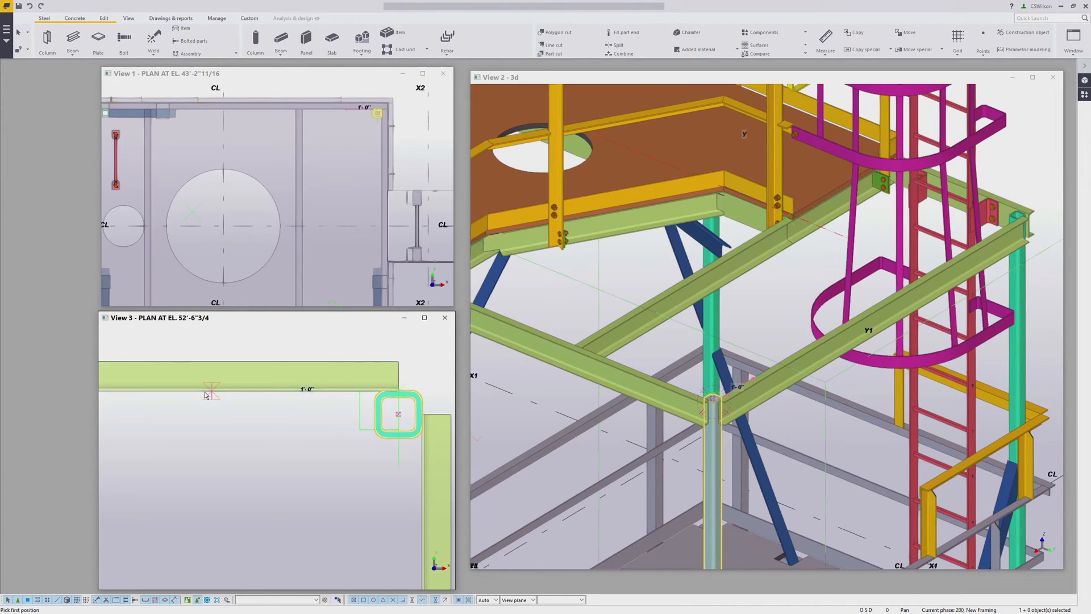
text(3'2")
key(Return)
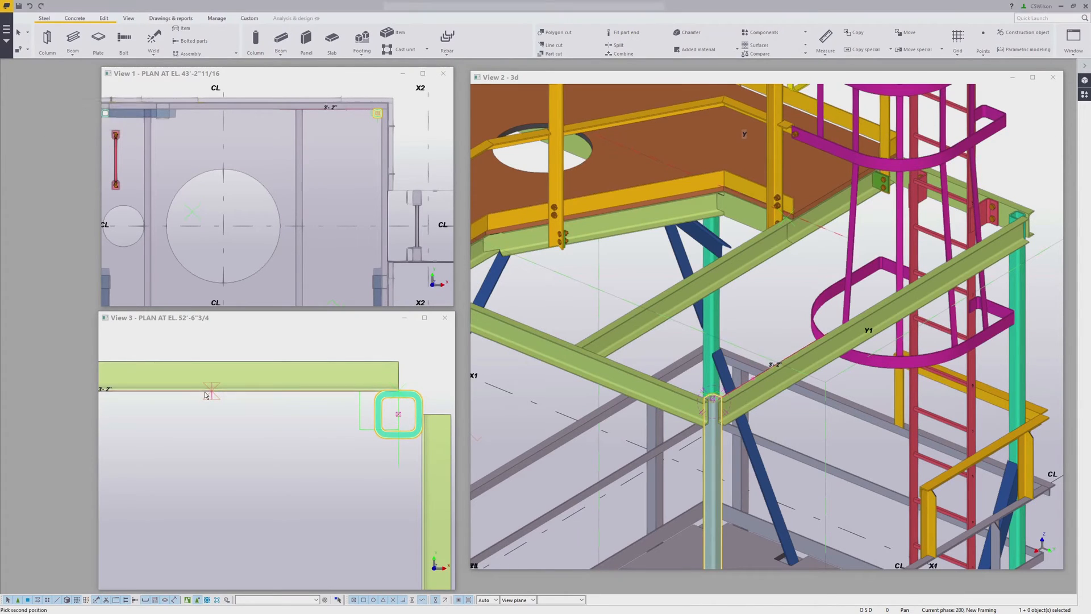
scroll(411, 380, down, 1)
scroll(412, 381, down, 3)
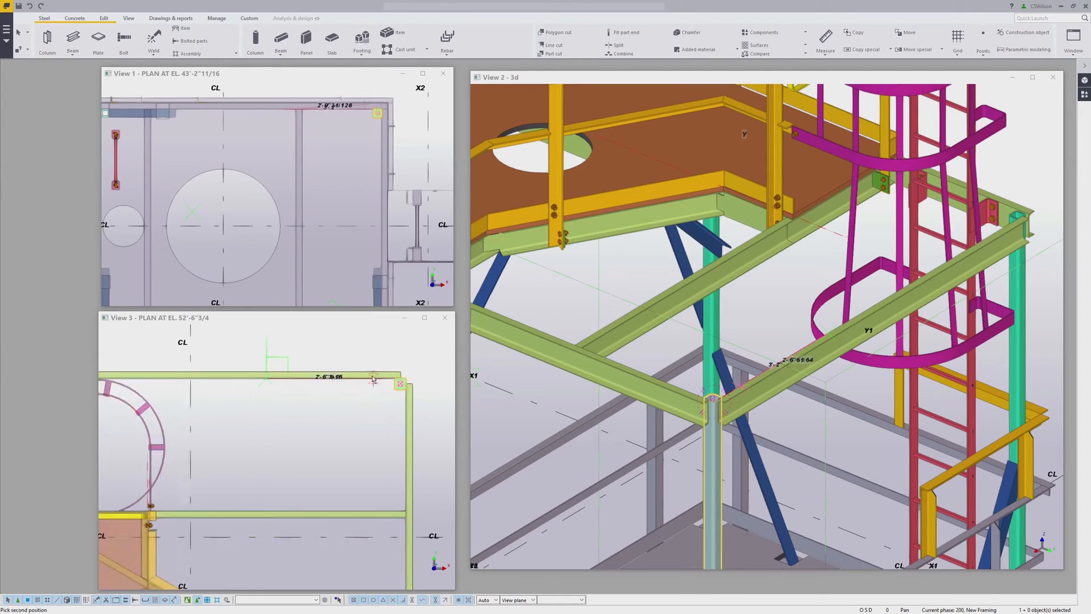
scroll(309, 481, up, 2)
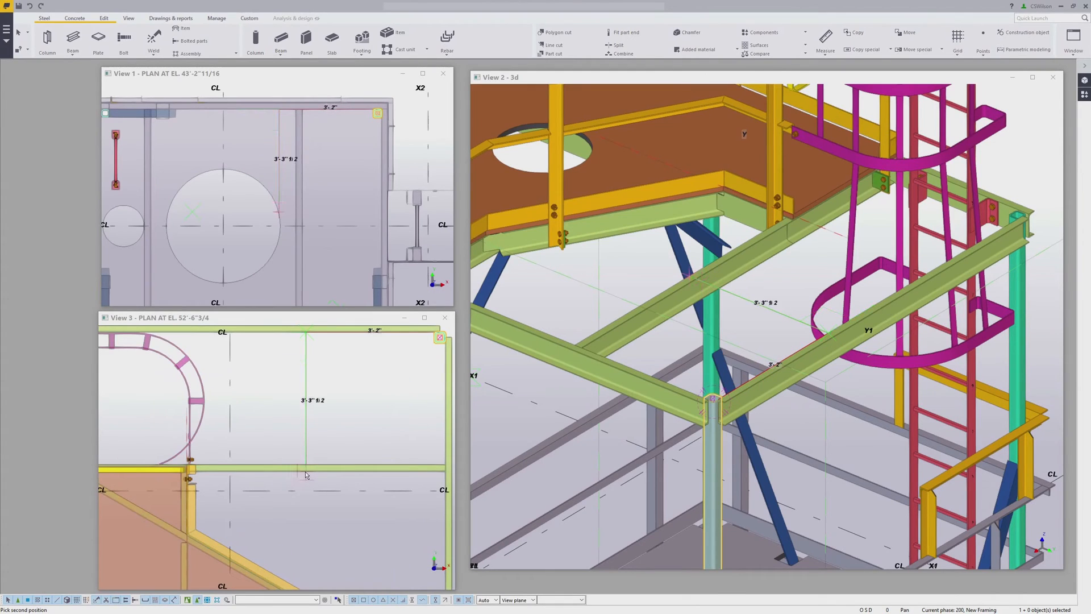
click(306, 475)
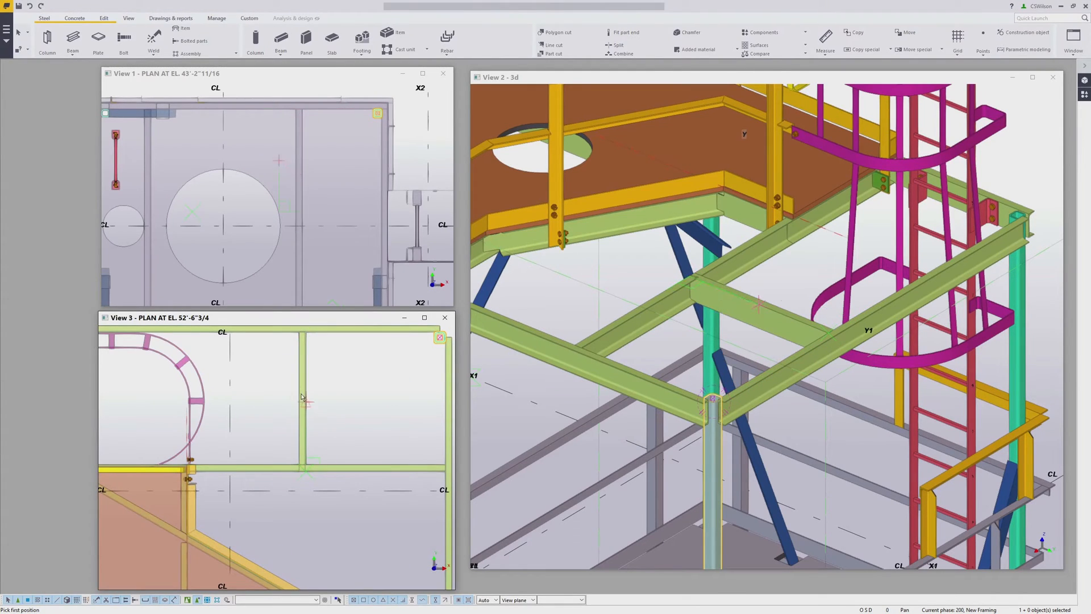
click(230, 336)
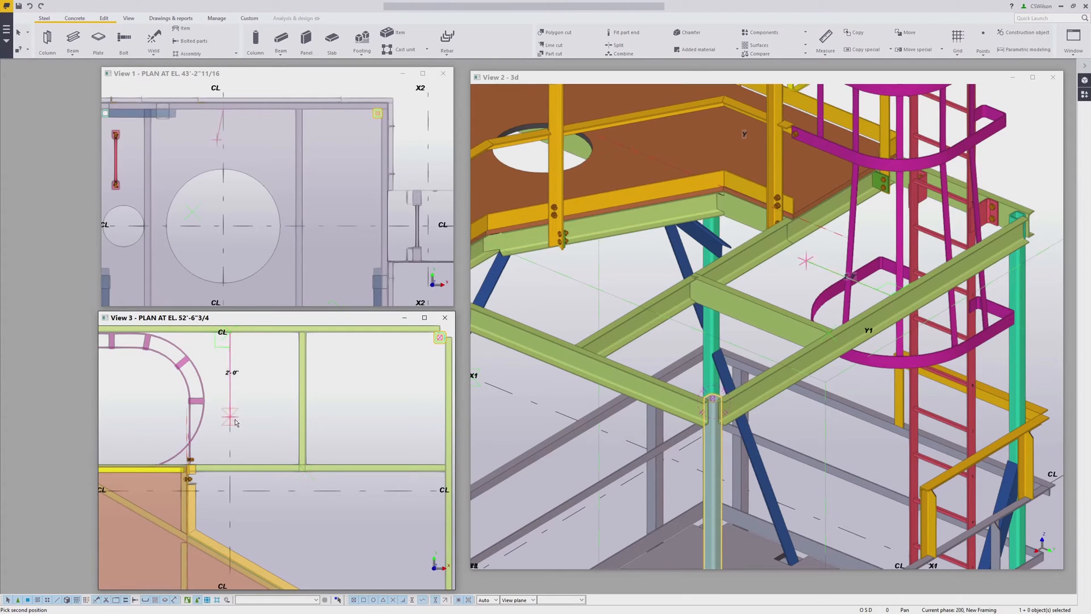
click(230, 475)
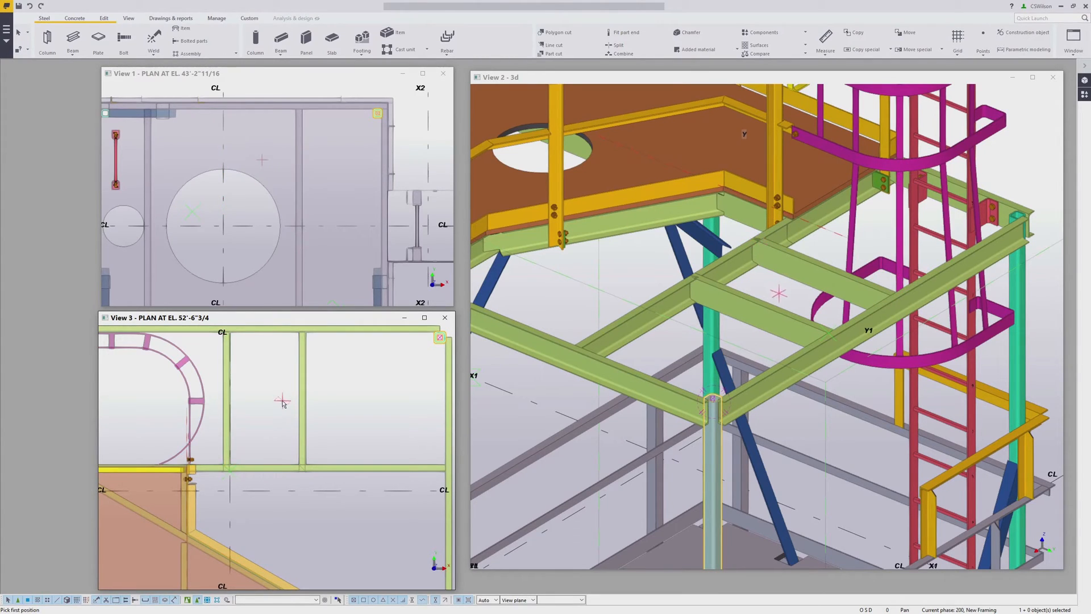
Step: Examine how the cross channels' ends meet the supporting channel and check the new framing in plan and 3D
middle_drag(263, 402, 297, 406)
scroll(255, 455, up, 5)
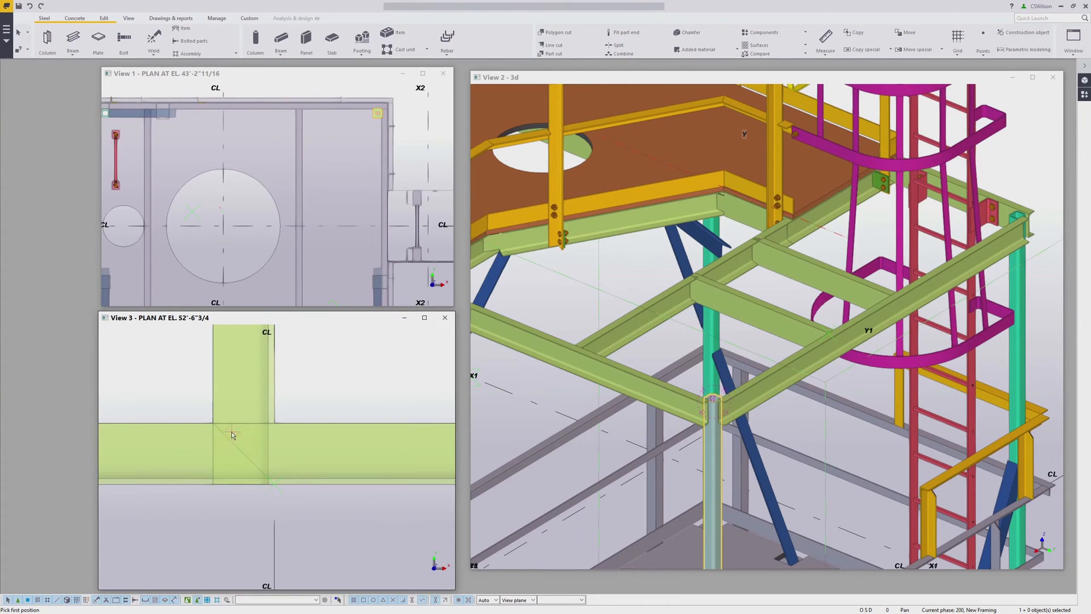
scroll(295, 455, down, 2)
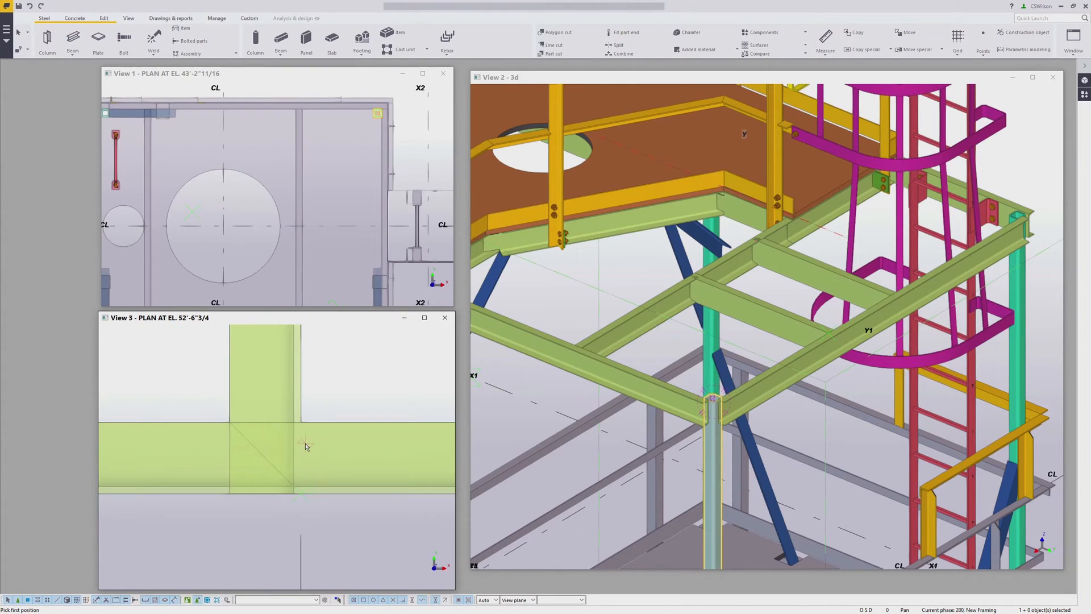
scroll(321, 449, down, 2)
scroll(323, 452, down, 2)
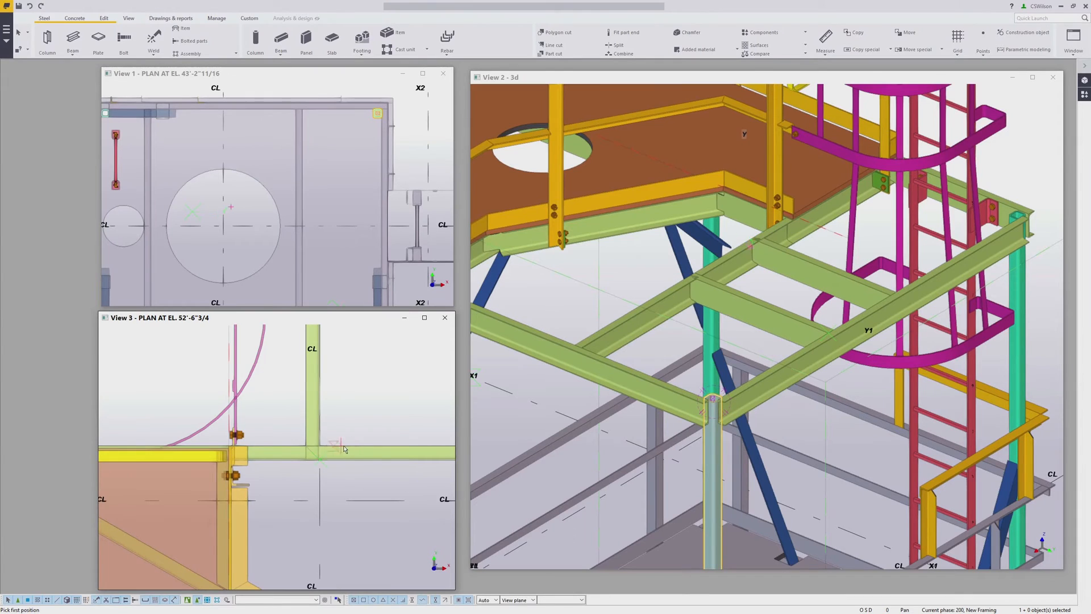
scroll(318, 500, up, 4)
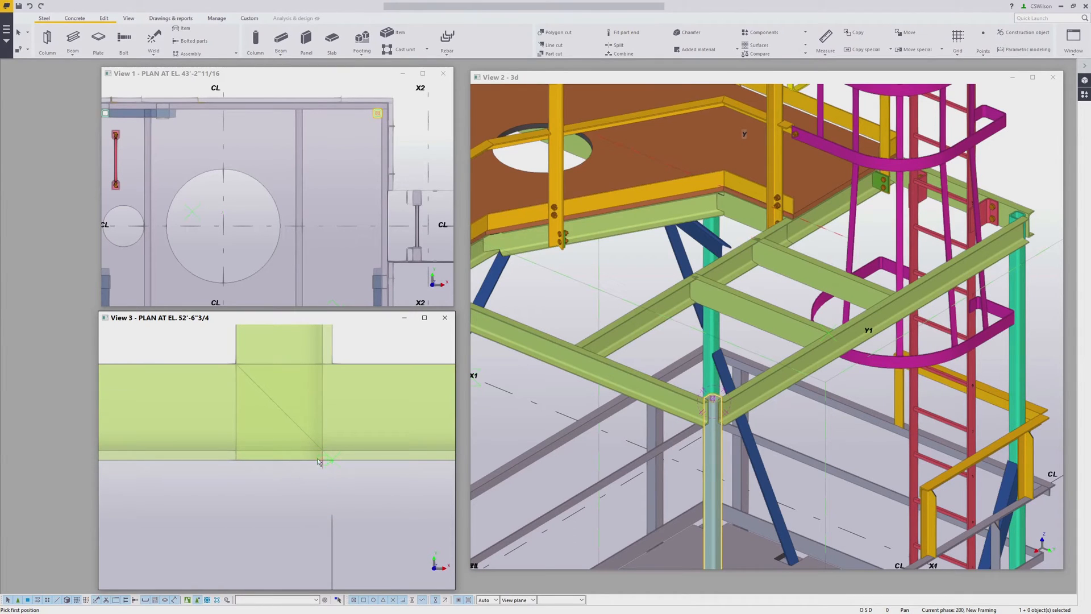
scroll(767, 244, up, 5)
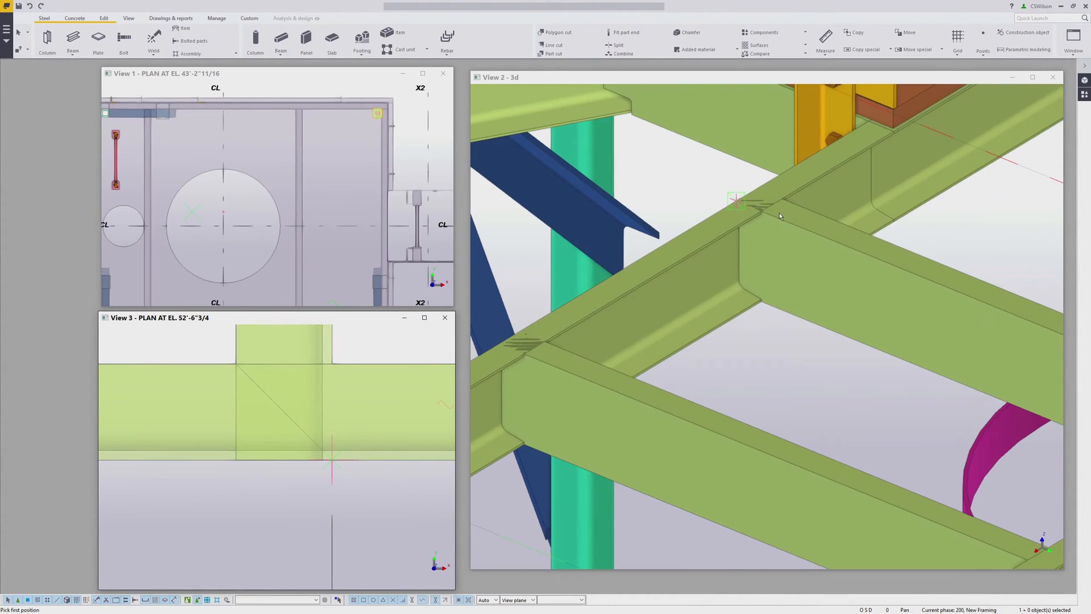
scroll(779, 214, down, 5)
scroll(333, 454, down, 2)
scroll(333, 455, down, 6)
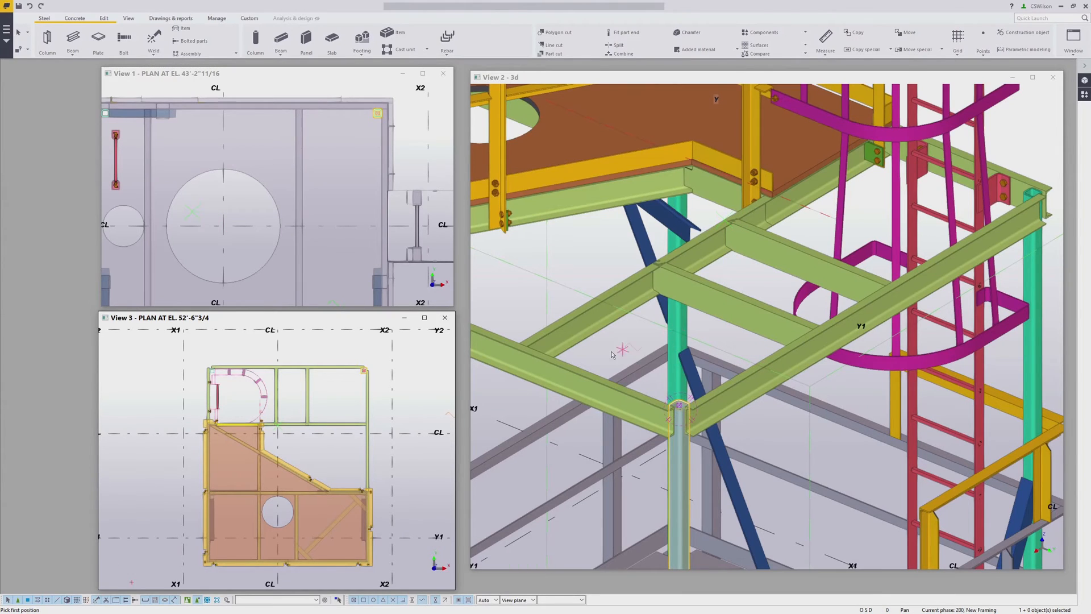
scroll(746, 333, down, 3)
middle_drag(746, 333, 754, 335)
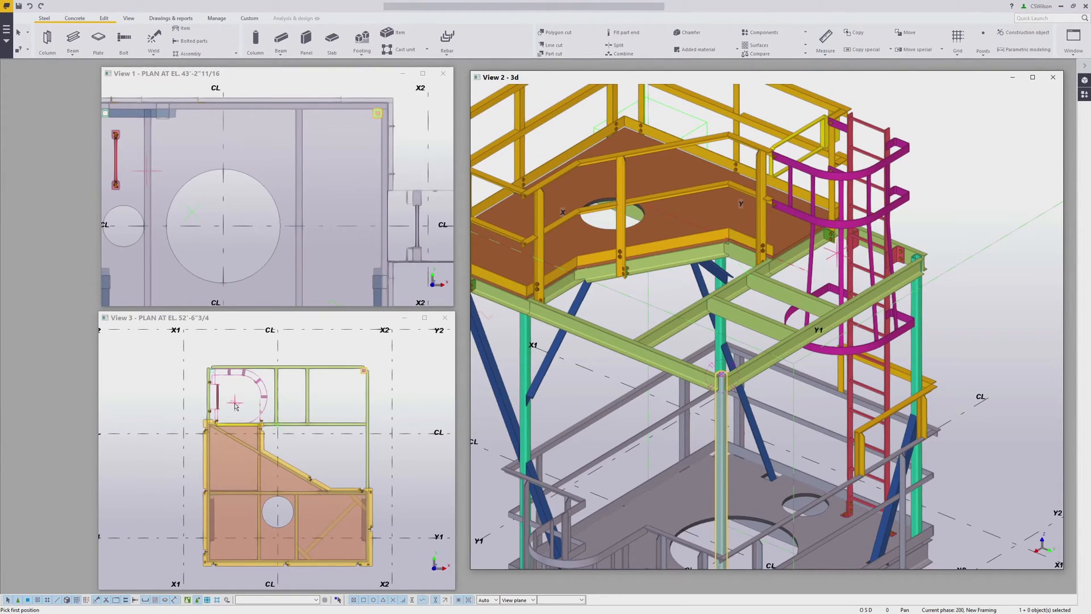
Step: Draw a construction line in the elevation 52'-6"3/4 plan from the ladder rung's midpoint square to the adjacent channel
scroll(235, 405, up, 3)
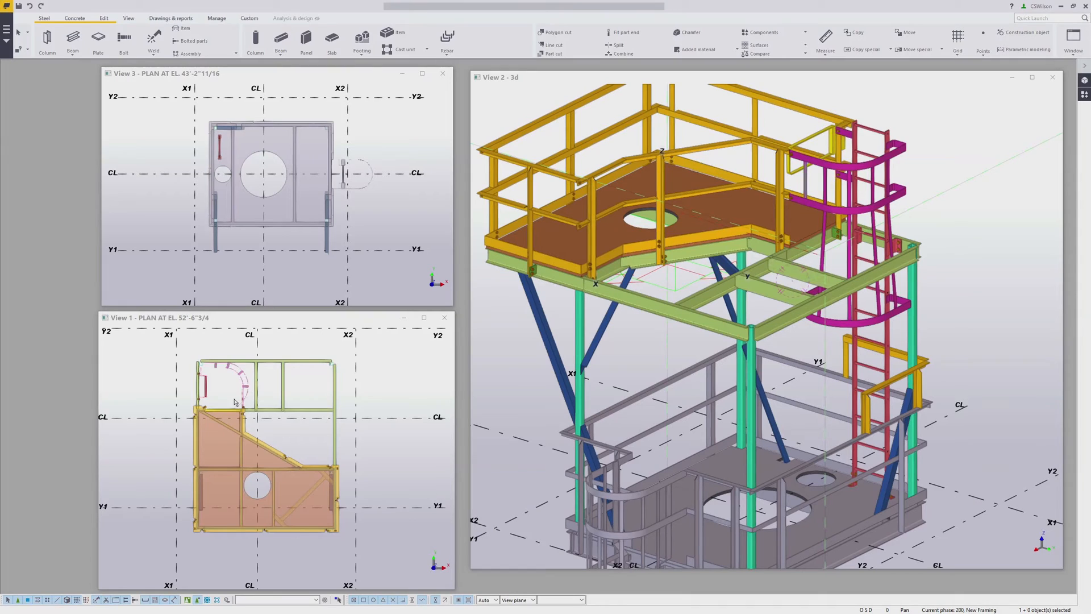
scroll(229, 398, up, 4)
scroll(229, 398, up, 1)
middle_drag(228, 398, 285, 441)
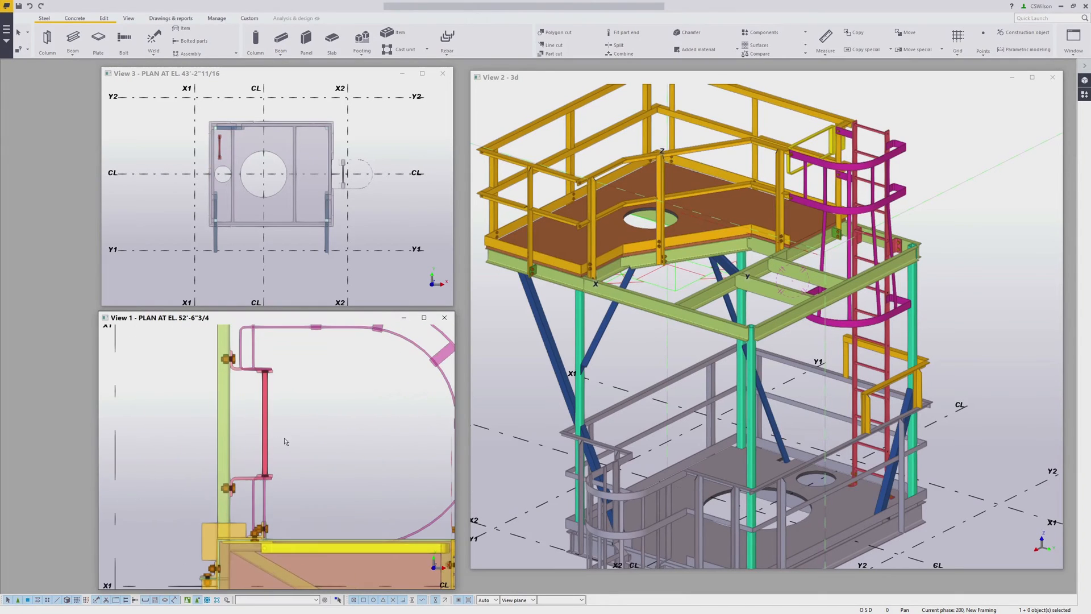
click(1024, 34)
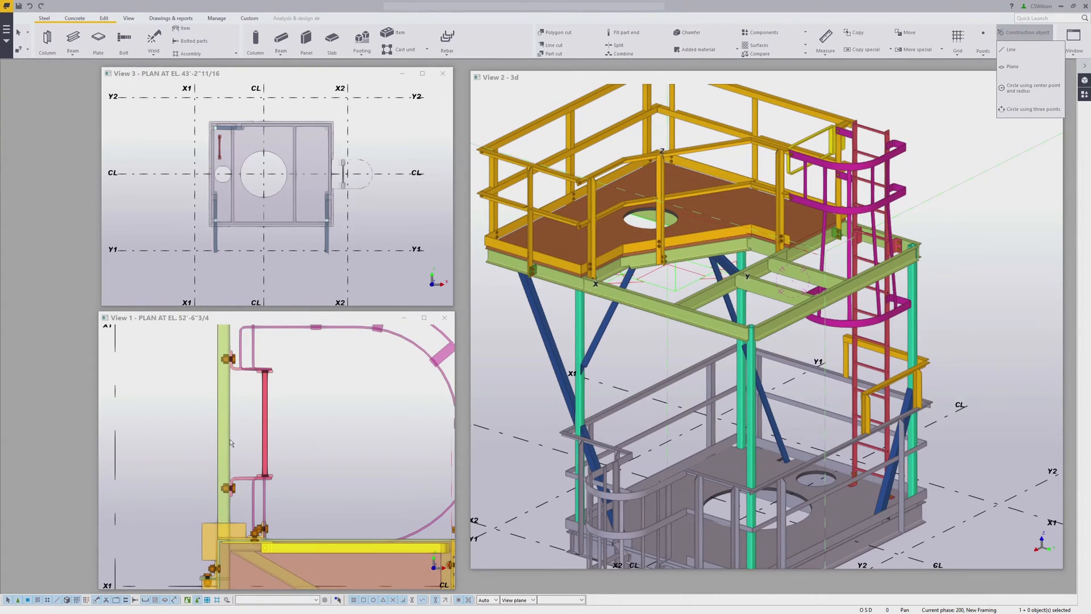
click(1017, 50)
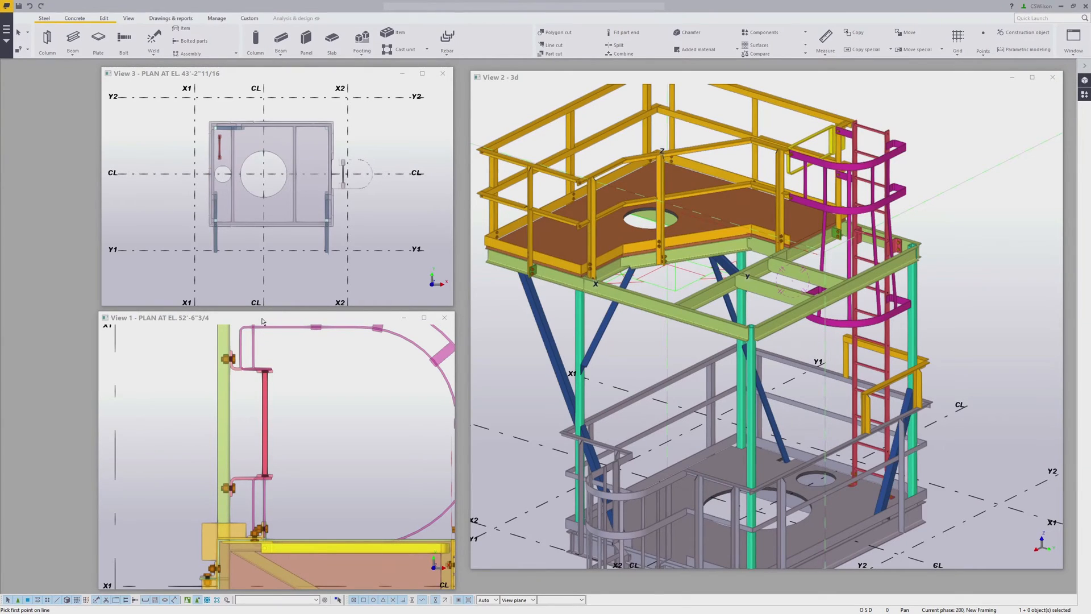
click(266, 426)
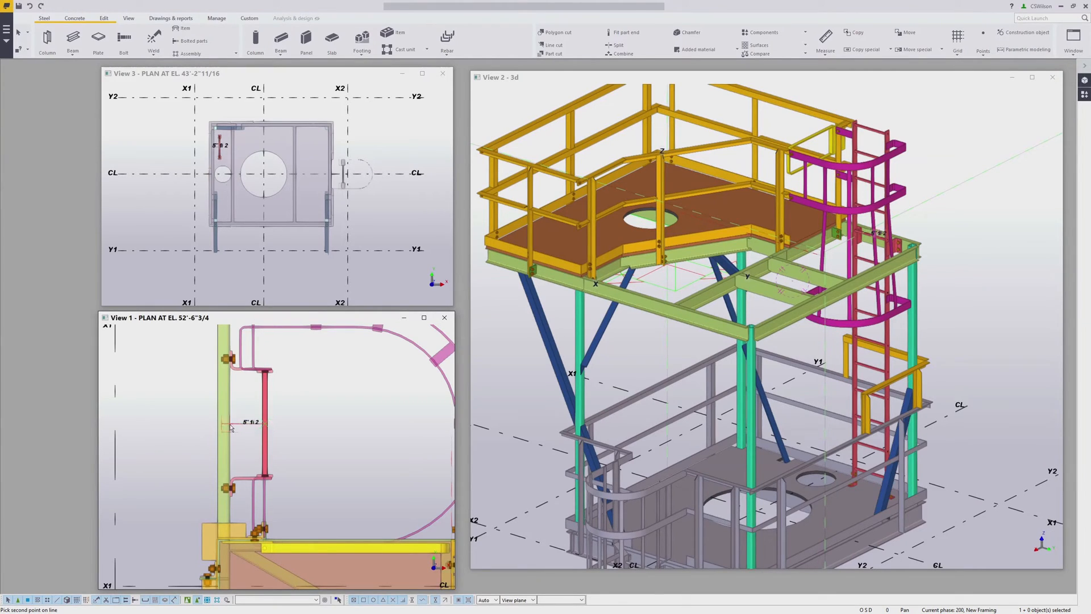
click(231, 427)
Step: Draw a second construction line perpendicular to the outer channel, 1'-8" from the cross channel nearest the new column, and end the command
scroll(199, 406, down, 4)
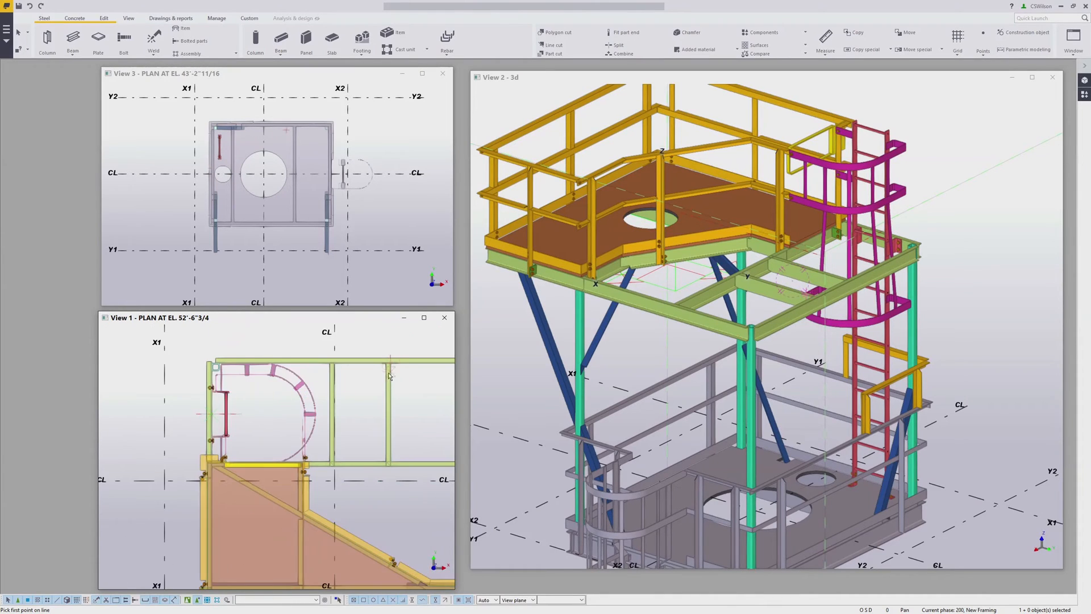
scroll(392, 373, up, 5)
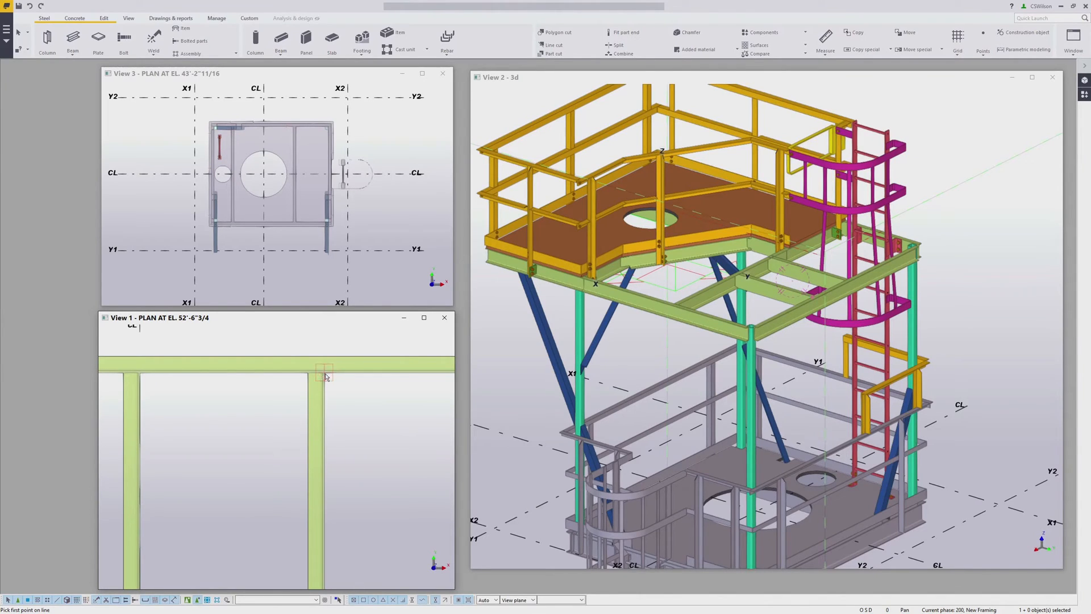
scroll(326, 377, down, 1)
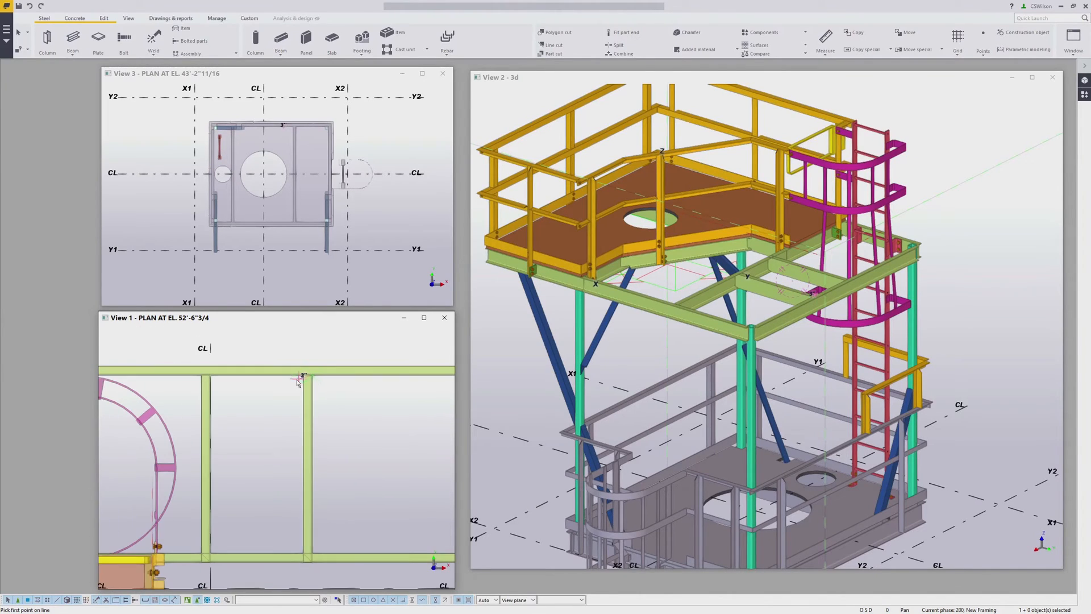
click(407, 379)
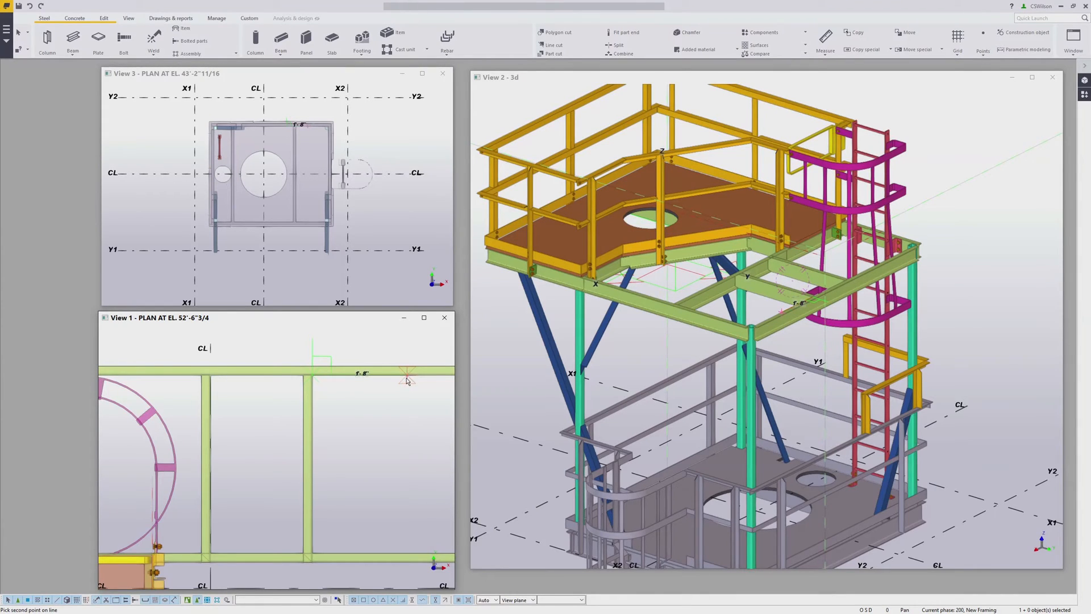
click(407, 423)
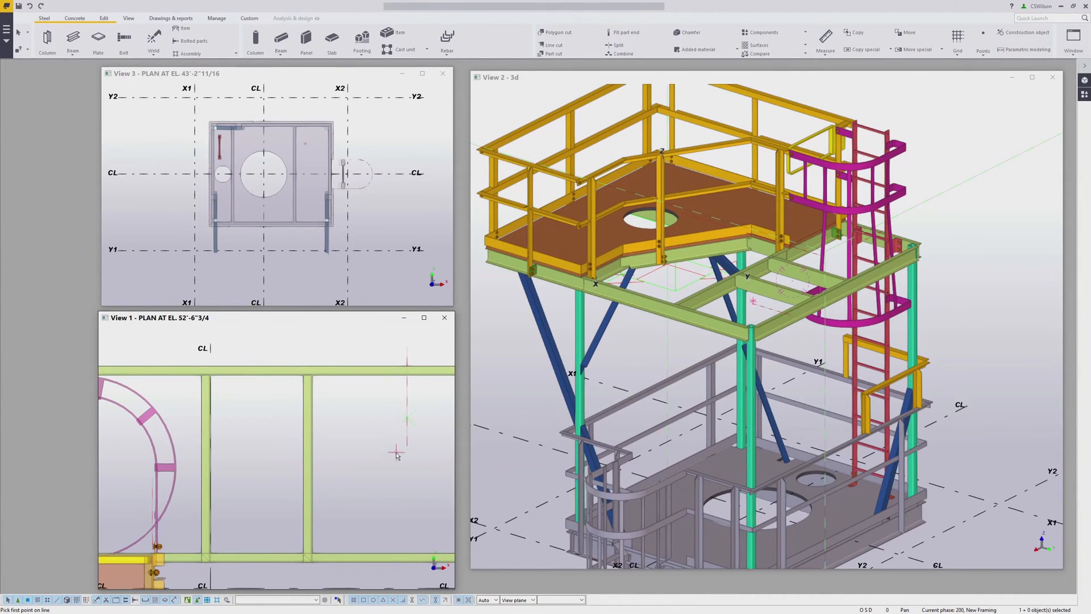
scroll(387, 419, down, 2)
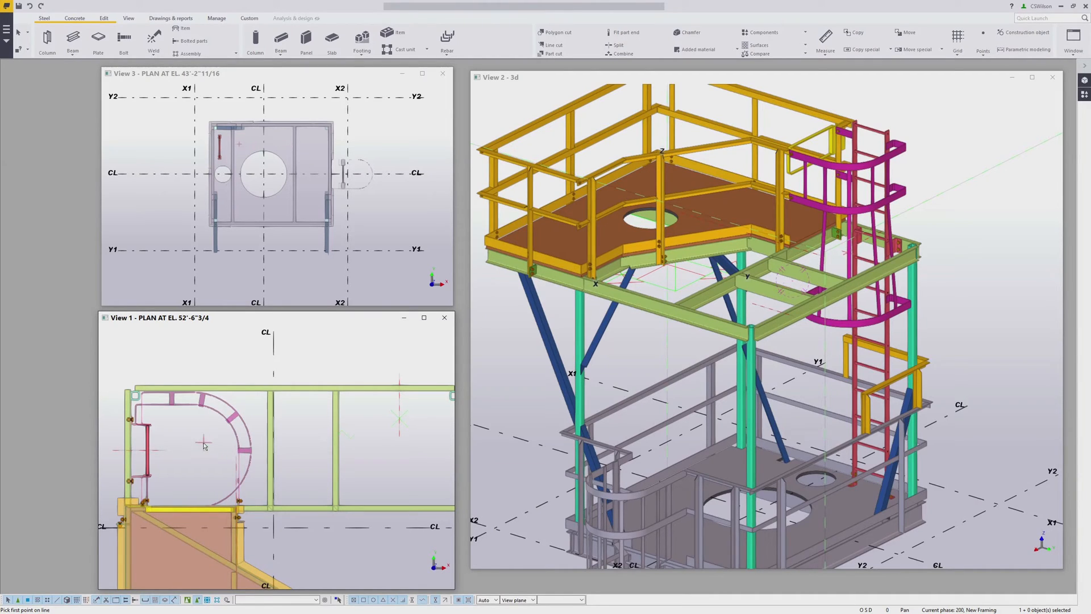
middle_drag(177, 429, 266, 404)
right_click(224, 402)
click(253, 413)
click(83, 455)
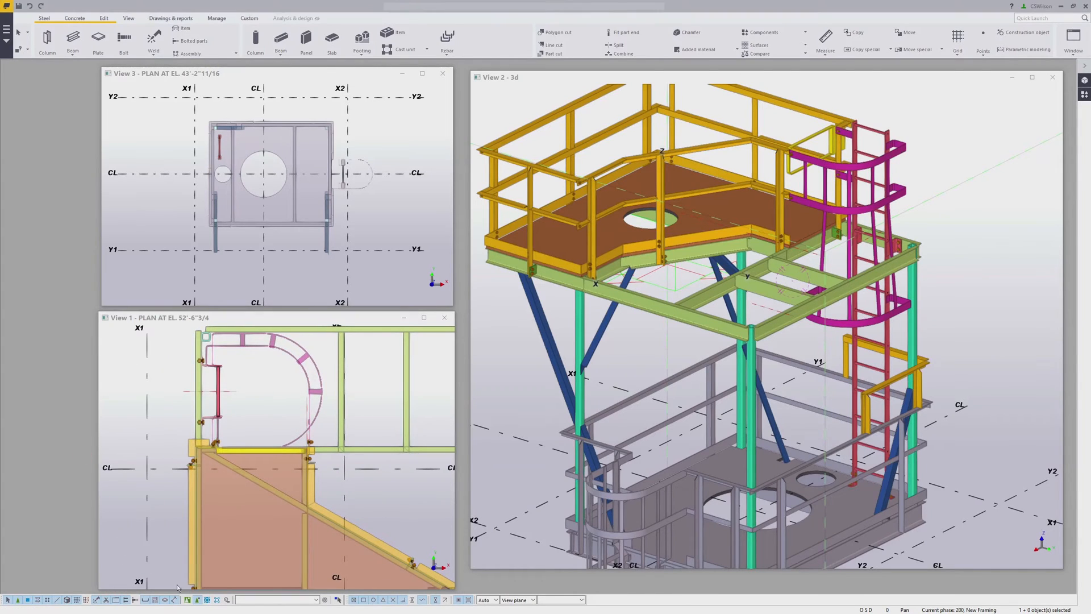
Step: Select the caged ladder as a whole assembly together with the two bolts fixing its brackets to the channel
click(208, 599)
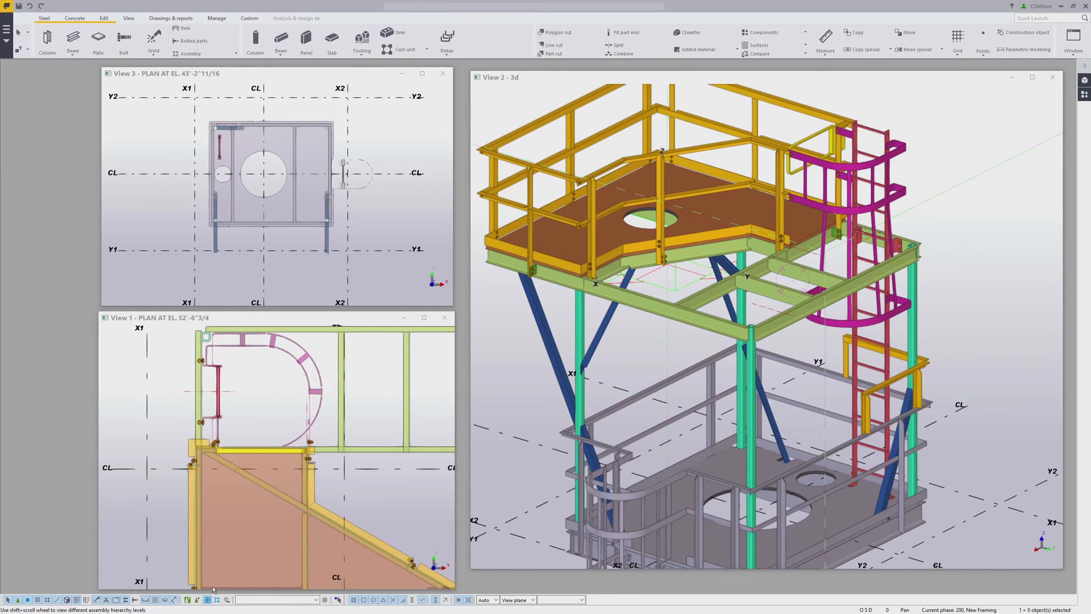
scroll(261, 378, up, 2)
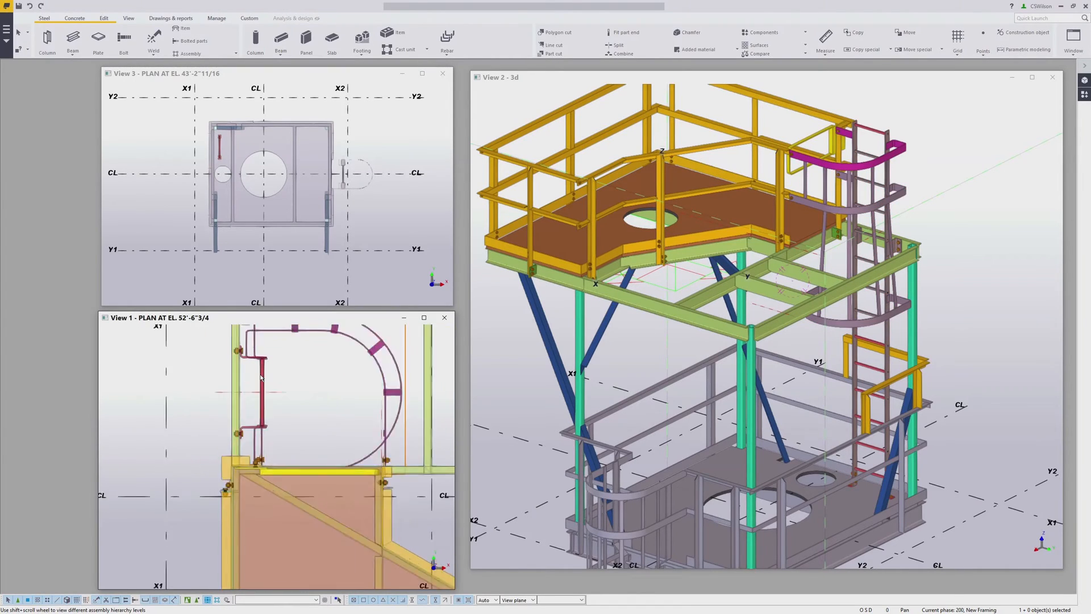
scroll(261, 377, up, 2)
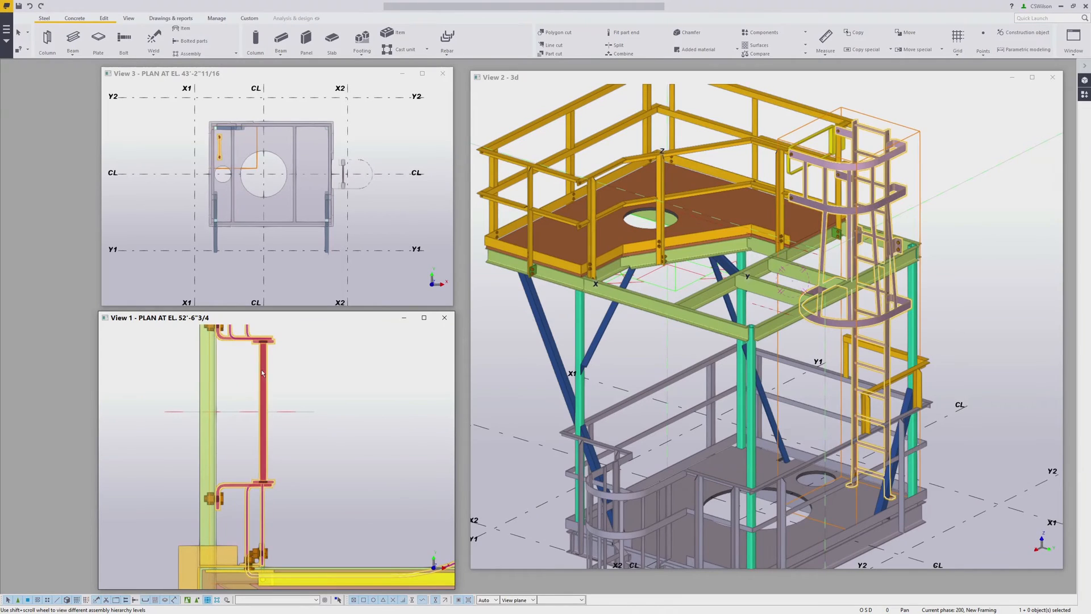
middle_drag(219, 332, 337, 387)
scroll(326, 363, up, 2)
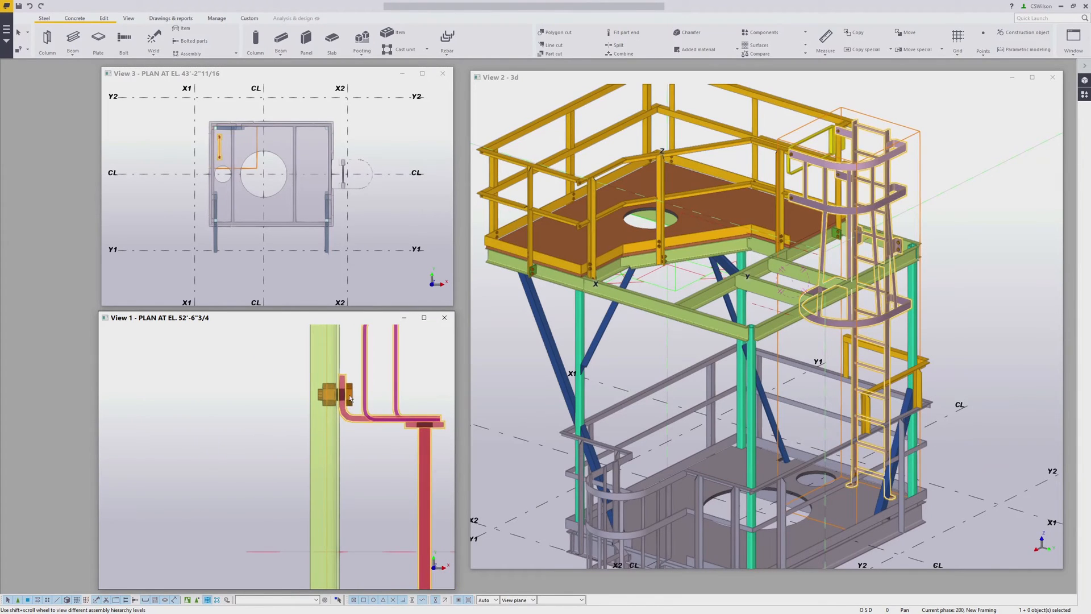
click(349, 394)
scroll(358, 420, down, 3)
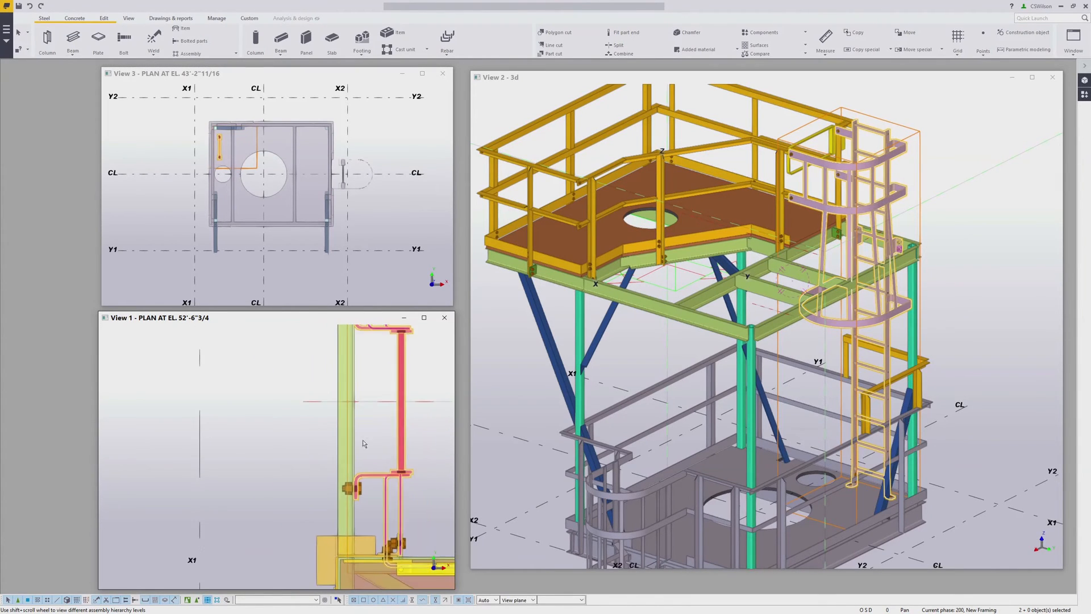
scroll(362, 493, up, 3)
ctrl+click(361, 481)
Step: Add the parts and bolts at the ladder's feet to the selection in the elevation 43'-2"11/16 plan
scroll(375, 434, down, 3)
scroll(370, 433, down, 4)
scroll(210, 133, up, 2)
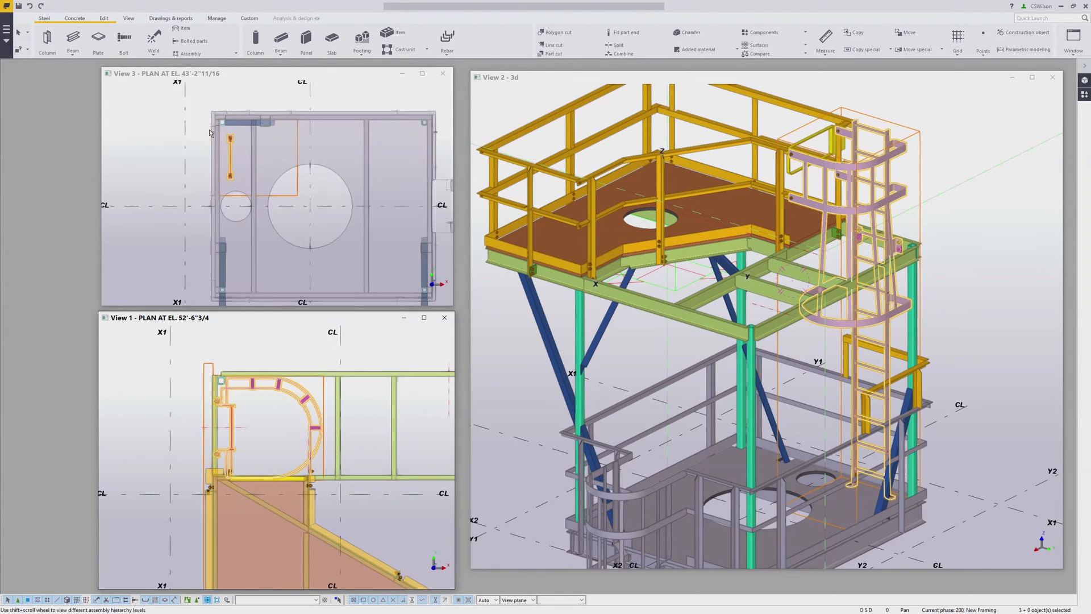
scroll(220, 132, up, 3)
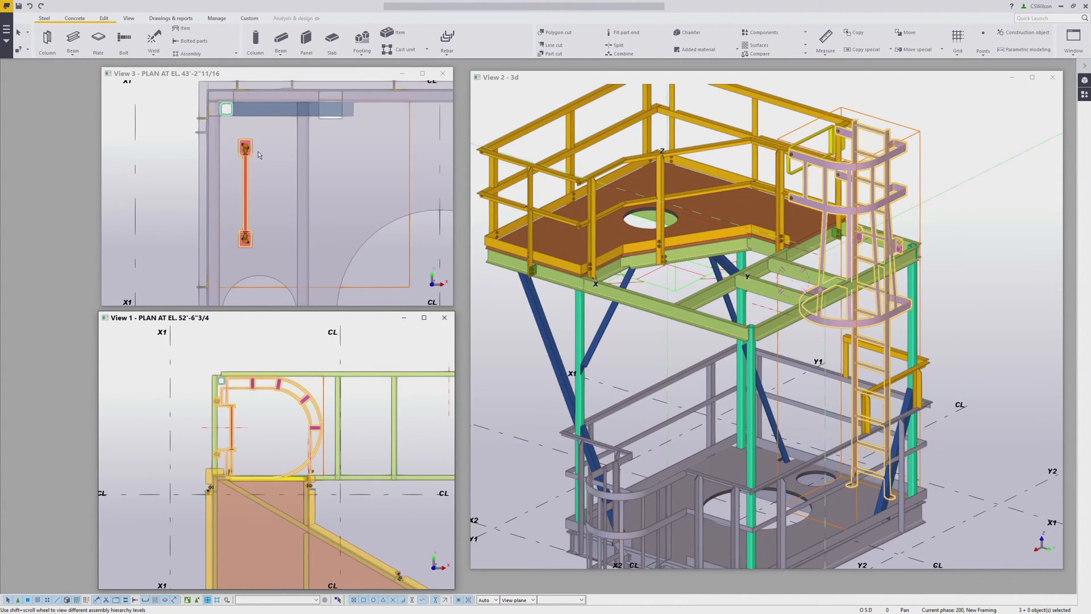
drag(226, 129, 272, 259)
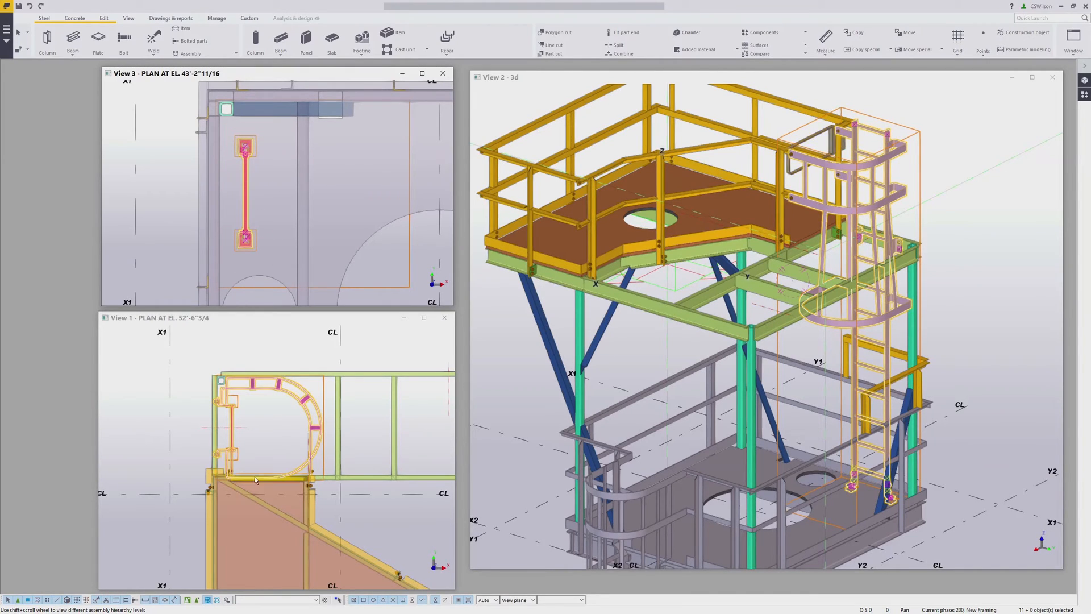
Step: Start moving the selected ladder to another plane, with the source origin on the ladder's construction line at the channel, X along the channel and Y away from the ladder
scroll(219, 421, down, 3)
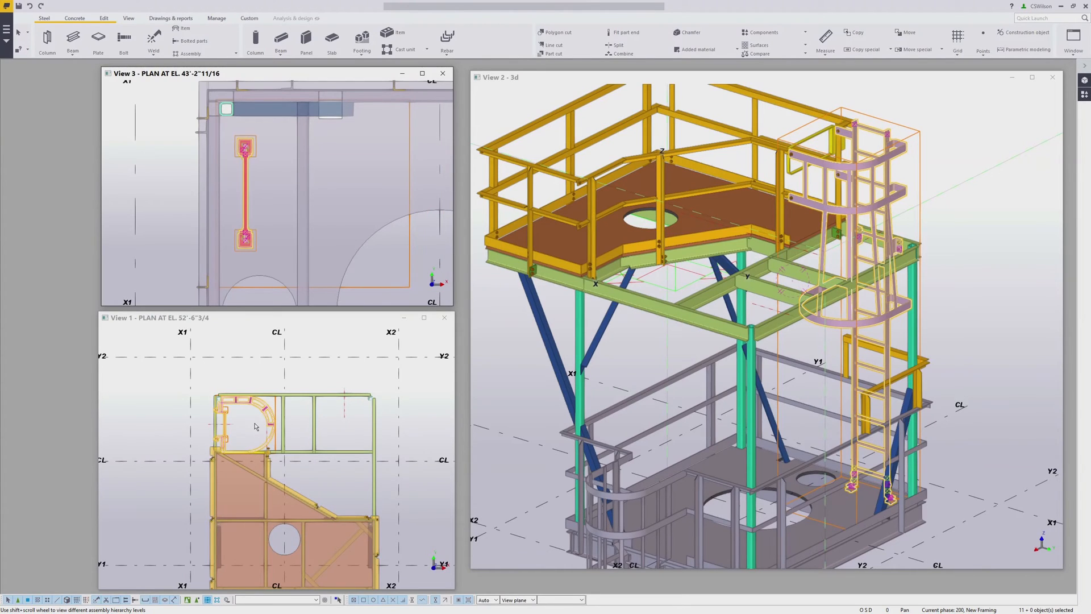
middle_drag(260, 417, 295, 392)
scroll(272, 399, up, 2)
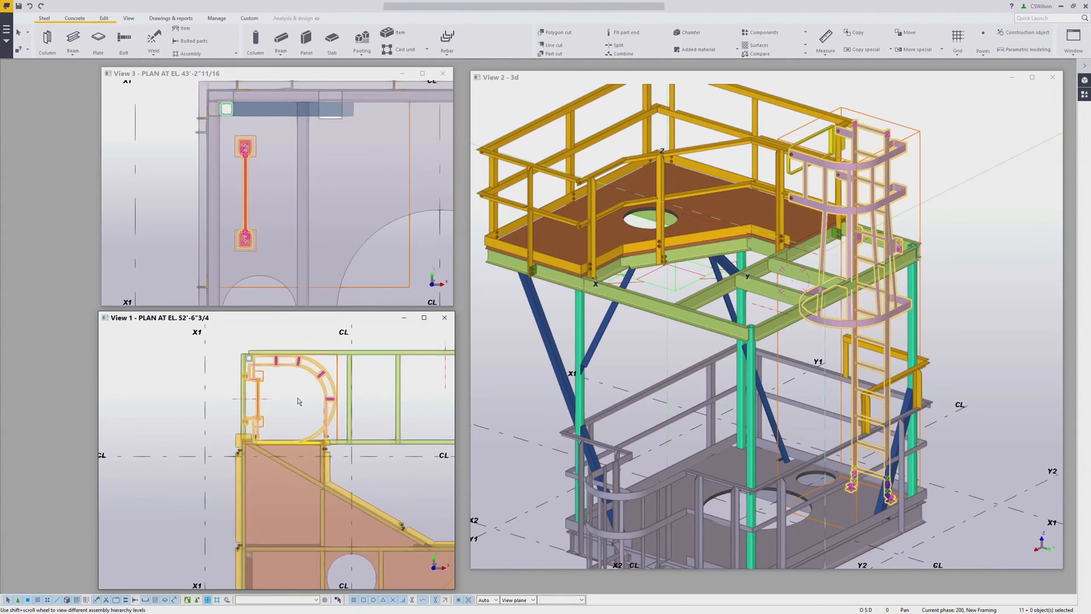
right_click(286, 402)
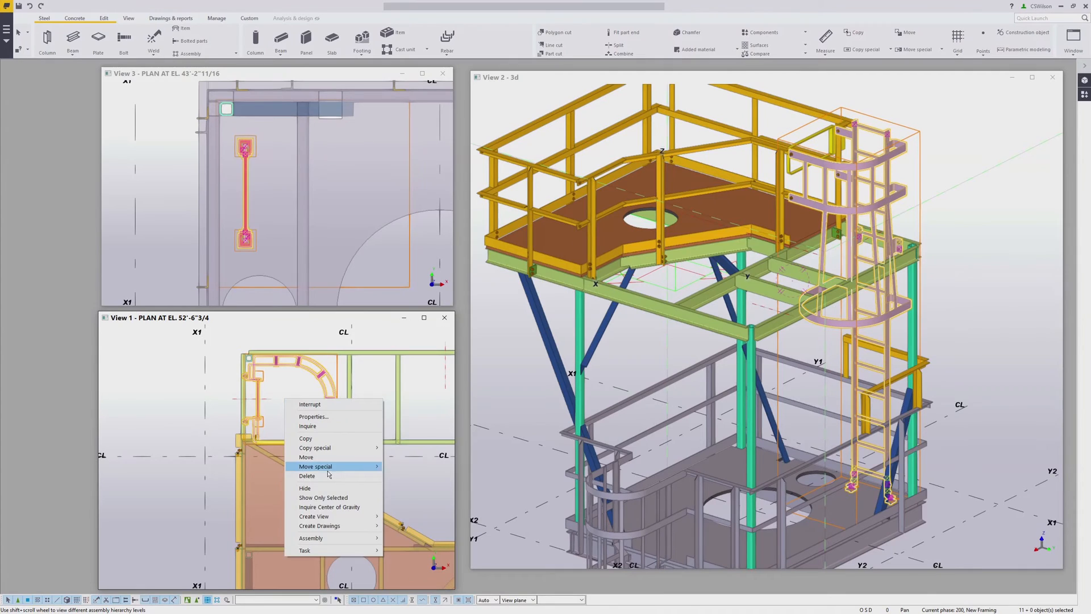
mouse_move(329, 470)
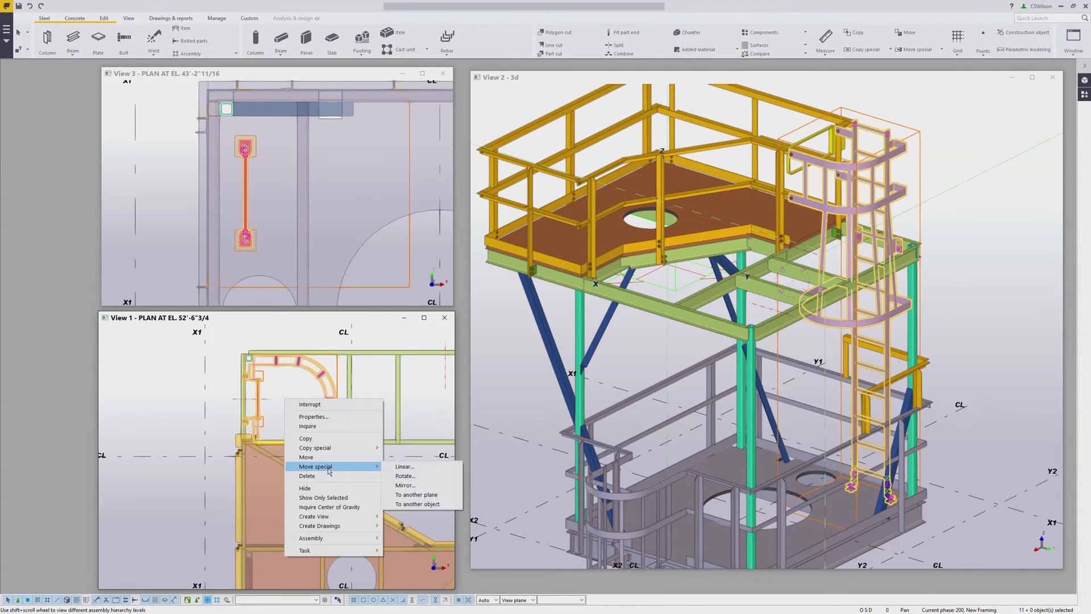
click(415, 494)
scroll(246, 403, up, 3)
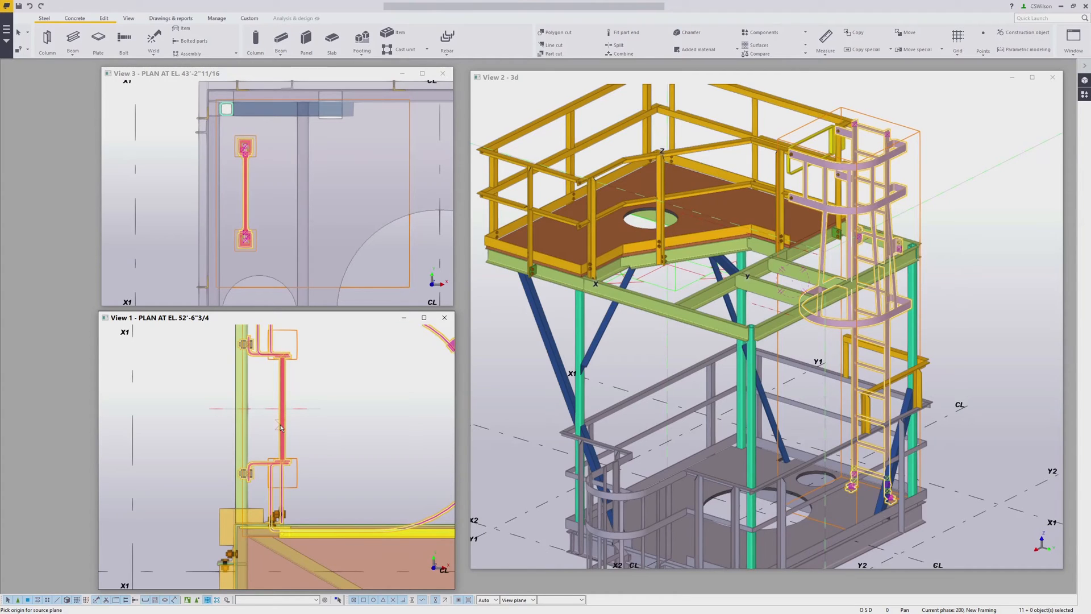
click(248, 411)
click(248, 372)
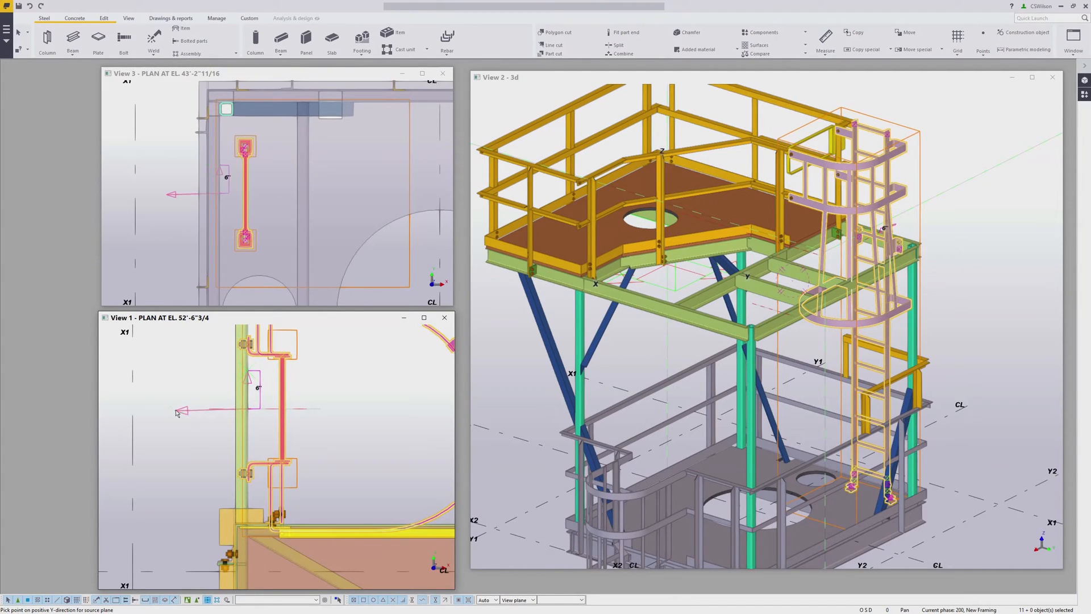
click(180, 411)
Step: Set the target plane where the second construction line meets the outer channel, X toward the corner column and Y outward, and end the move
scroll(177, 419, down, 5)
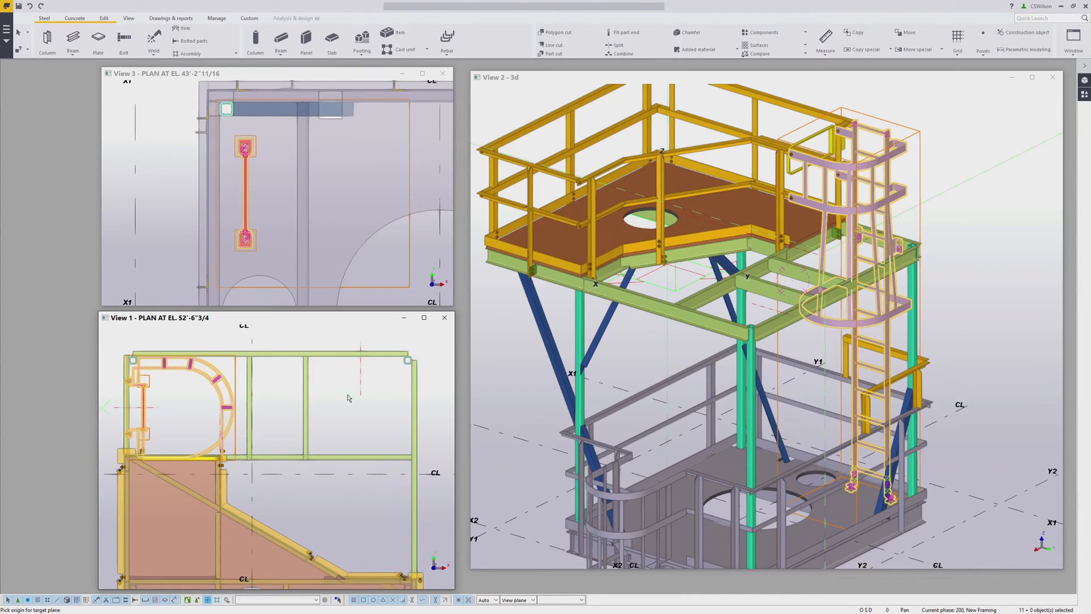
scroll(360, 364, up, 4)
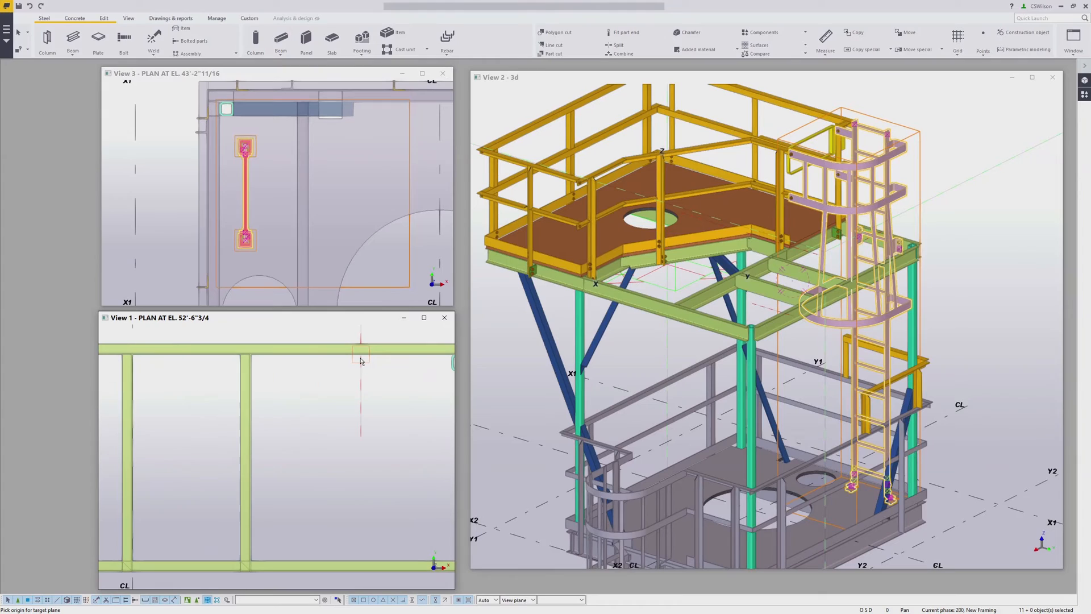
click(360, 358)
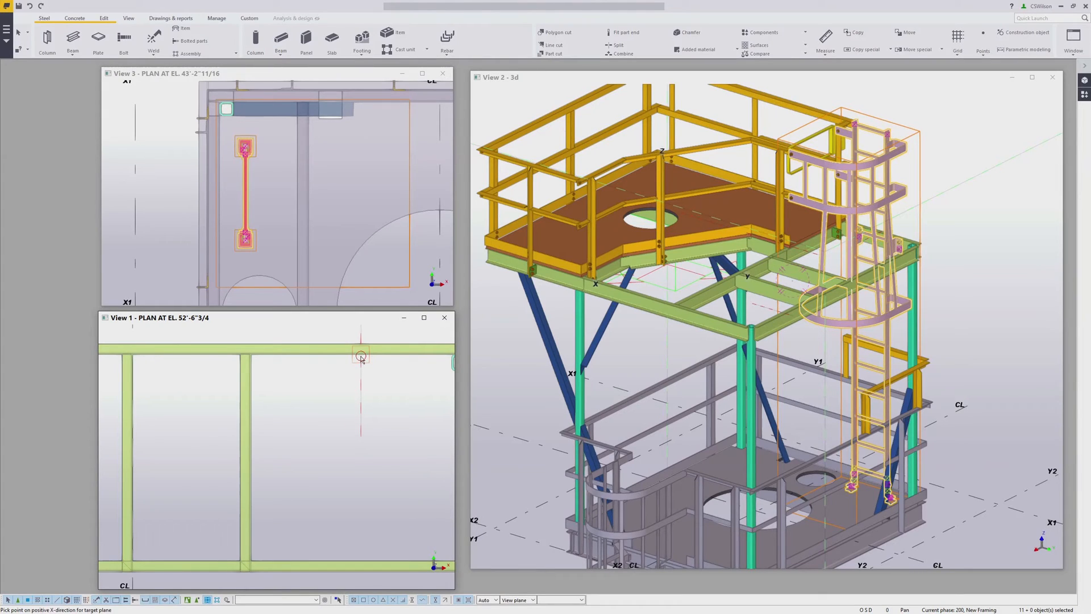
click(409, 358)
scroll(360, 326, down, 3)
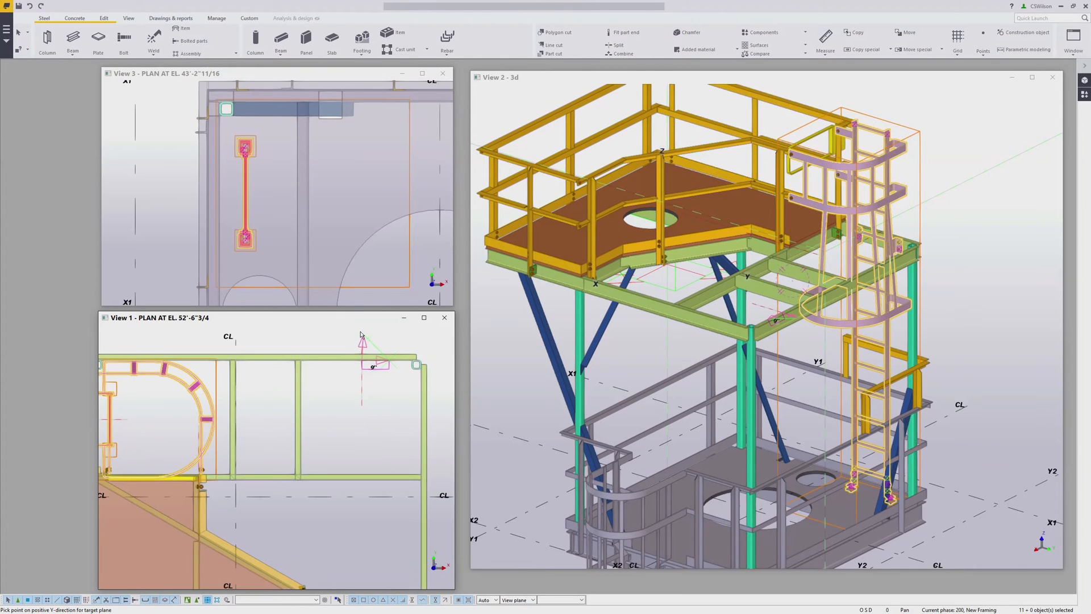
click(359, 337)
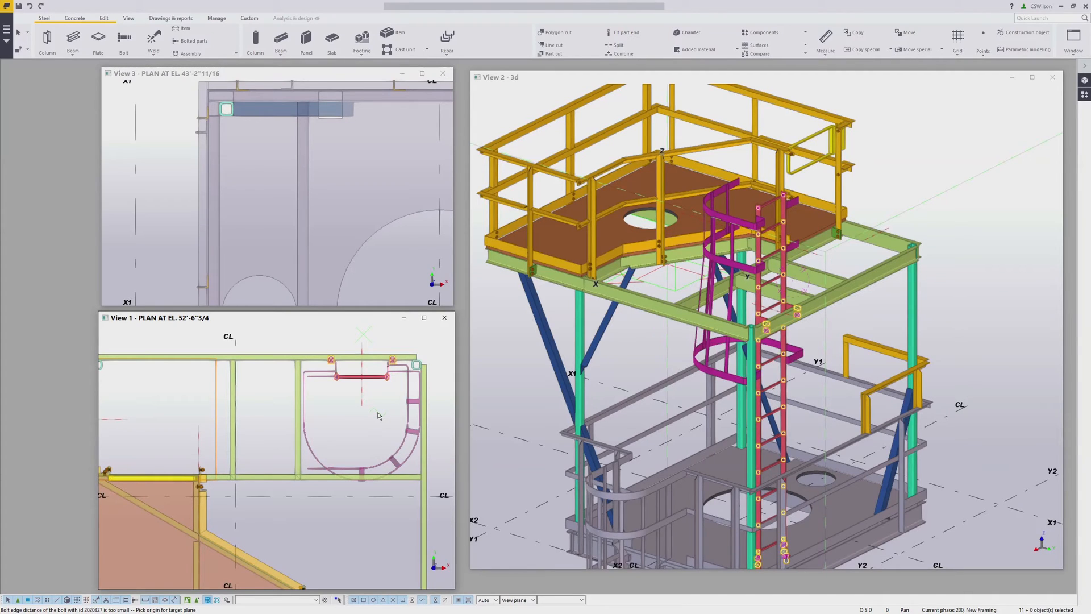
middle_drag(371, 413, 367, 396)
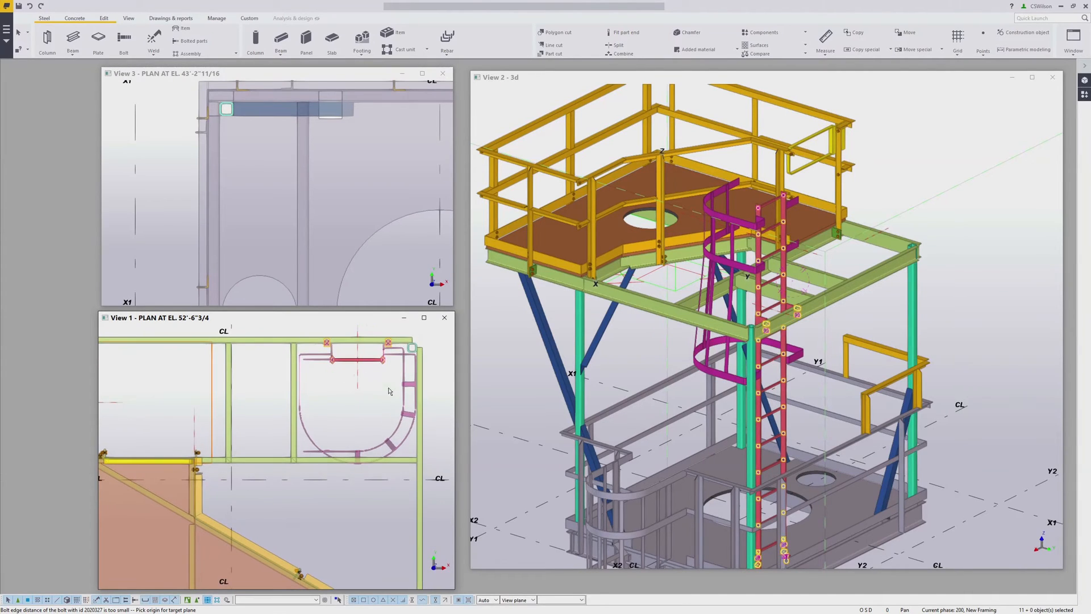
scroll(701, 267, down, 3)
right_click(868, 275)
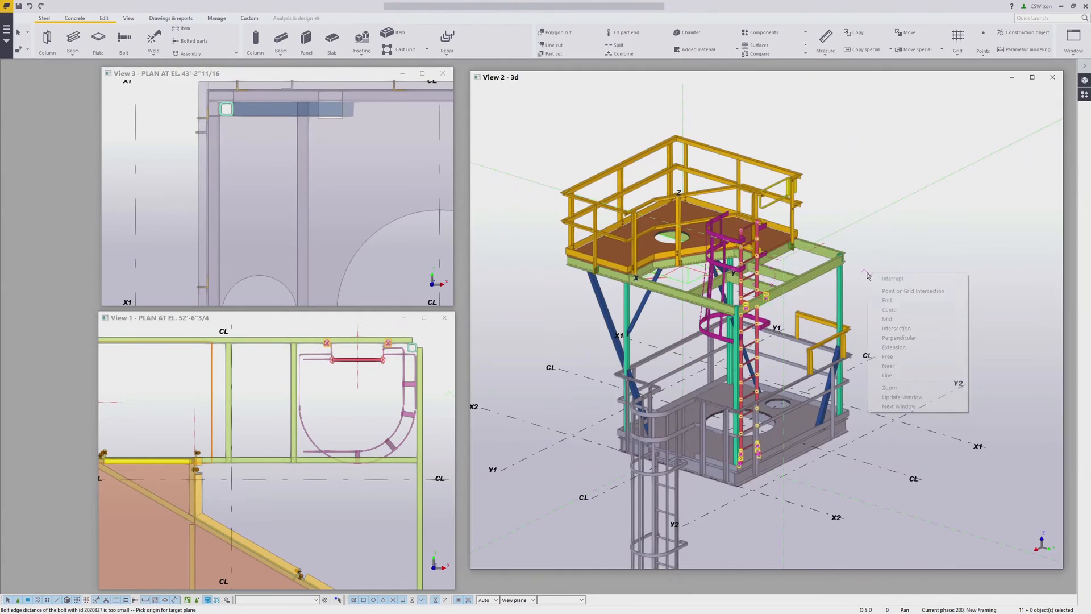
click(887, 280)
click(874, 288)
Step: Examine the relocated ladder and cage in 3D for clearance to the surrounding channels and column
ctrl+middle_drag(681, 284, 736, 304)
scroll(736, 304, up, 10)
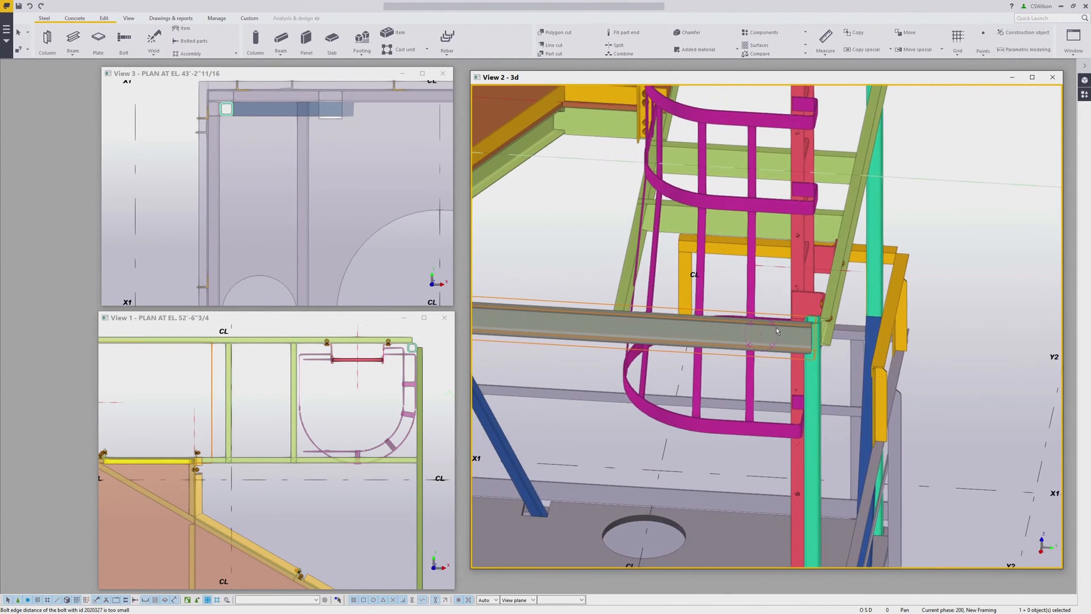
ctrl+middle_drag(792, 336, 825, 291)
scroll(792, 359, up, 5)
ctrl+middle_drag(813, 333, 811, 360)
scroll(806, 259, down, 4)
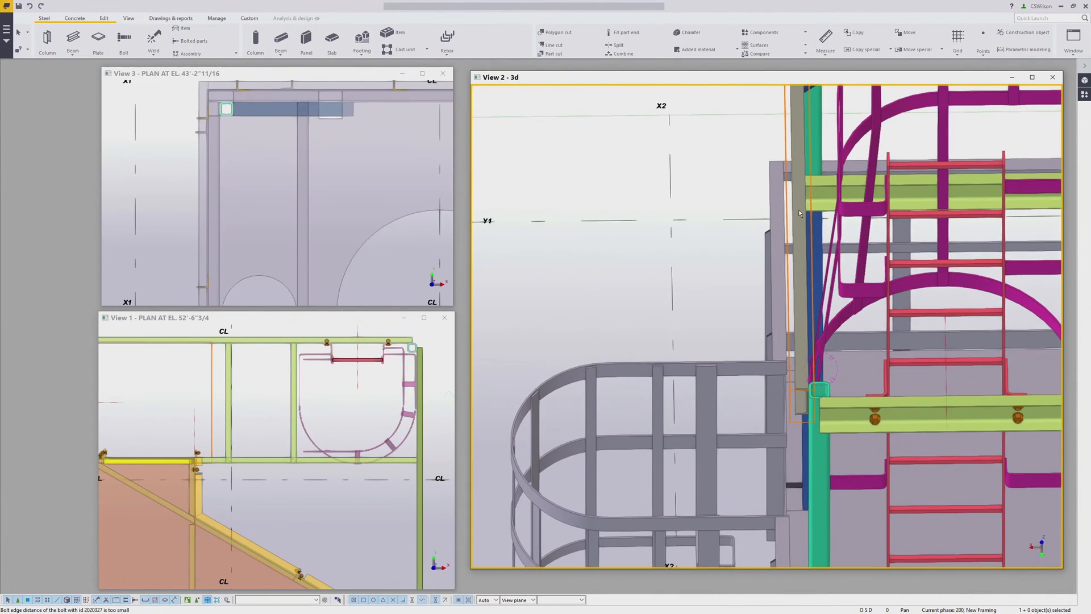
scroll(807, 199, up, 2)
mouse_move(809, 199)
ctrl+middle_down()
mouse_move(882, 220)
mouse_move(898, 300)
mouse_move(962, 280)
mouse_move(796, 213)
mouse_move(794, 299)
mouse_move(781, 316)
mouse_move(764, 306)
mouse_move(765, 288)
mouse_move(797, 231)
mouse_move(770, 268)
ctrl+middle_up()
scroll(781, 294, up, 3)
ctrl+middle_drag(775, 315, 782, 279)
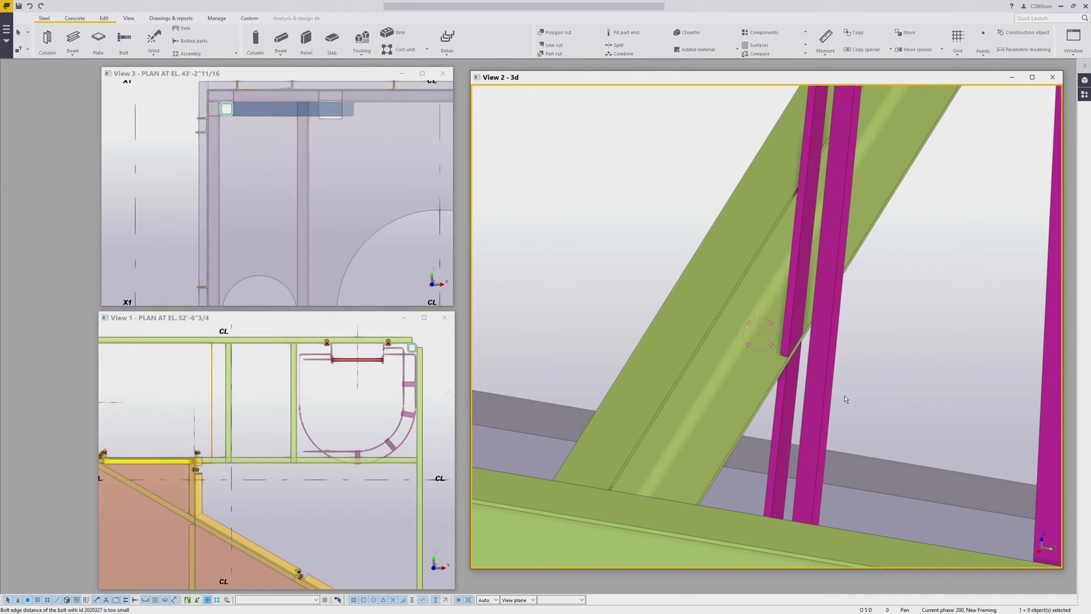
scroll(843, 399, down, 10)
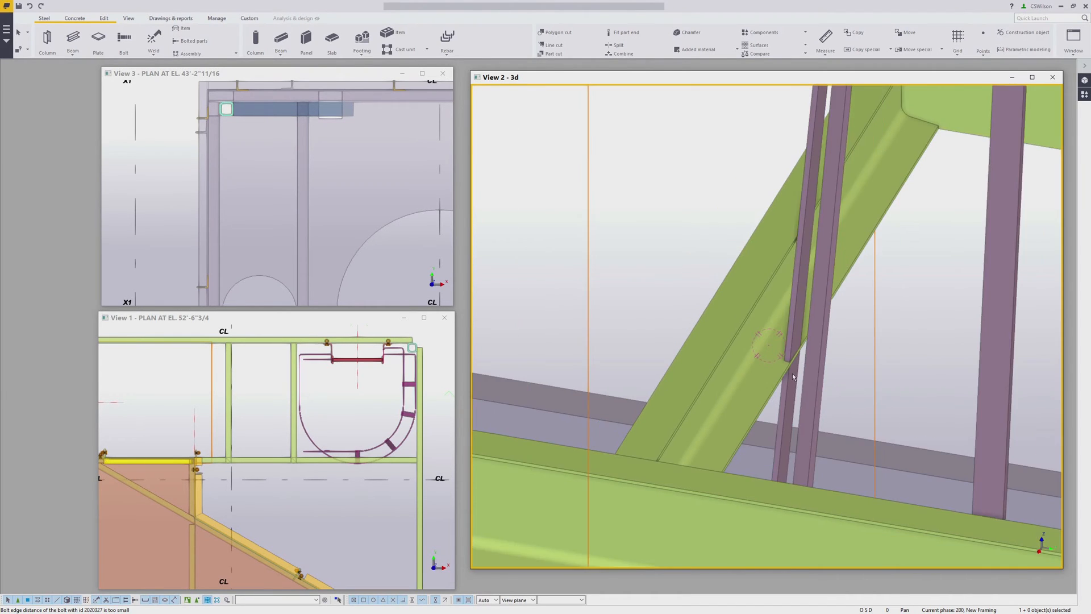
scroll(872, 376, down, 4)
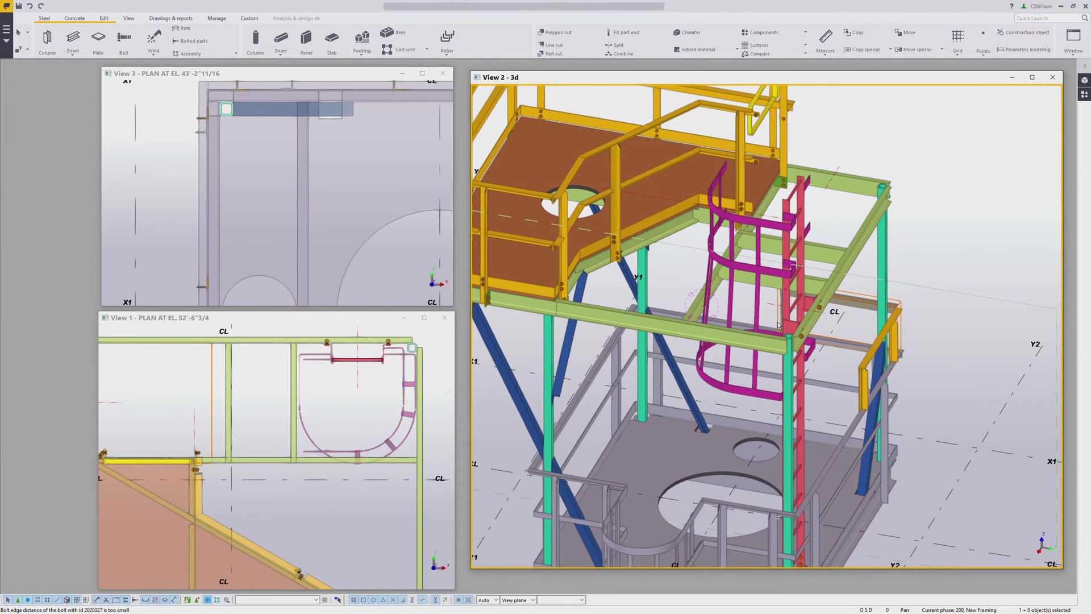
ctrl+middle_drag(778, 325, 821, 300)
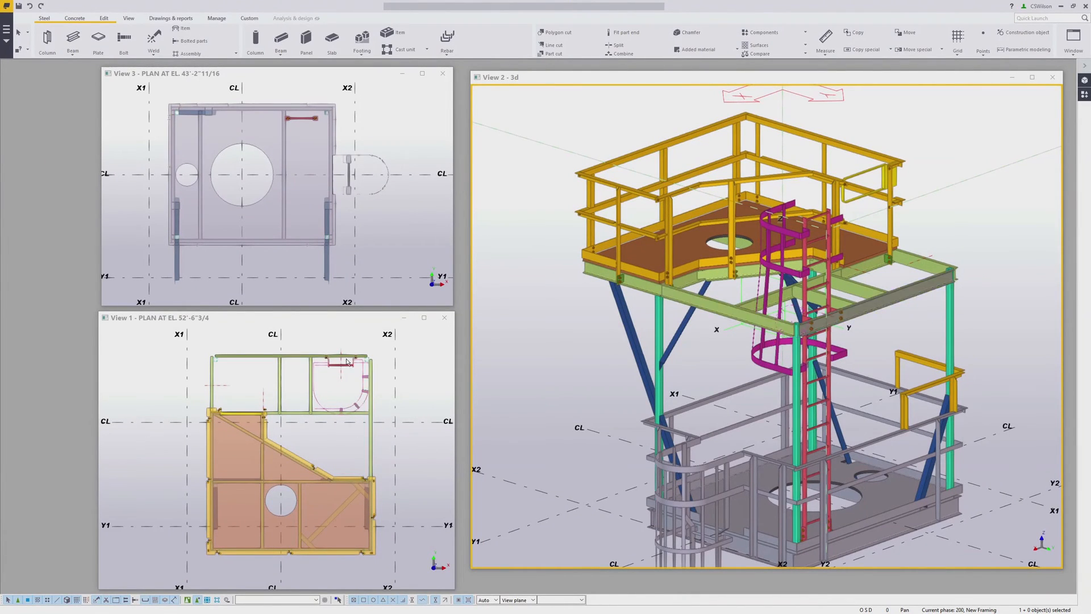
Step: Extend the outer channel past the corner column by moving its end point beyond the side channel's outer edge
scroll(380, 364, up, 1)
scroll(380, 365, up, 10)
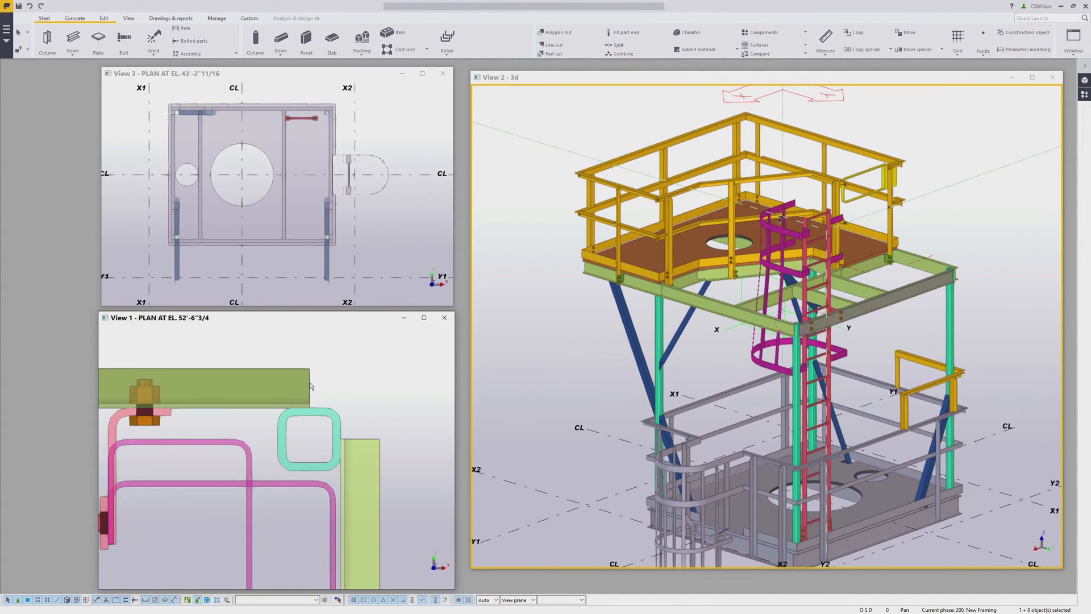
right_click(309, 410)
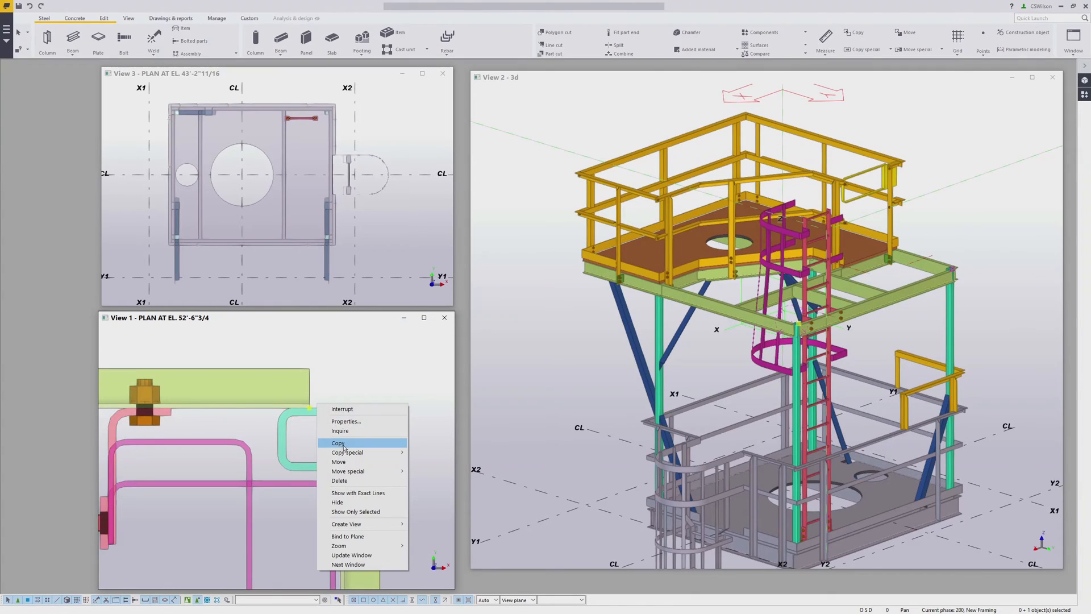
click(351, 462)
click(309, 409)
click(392, 406)
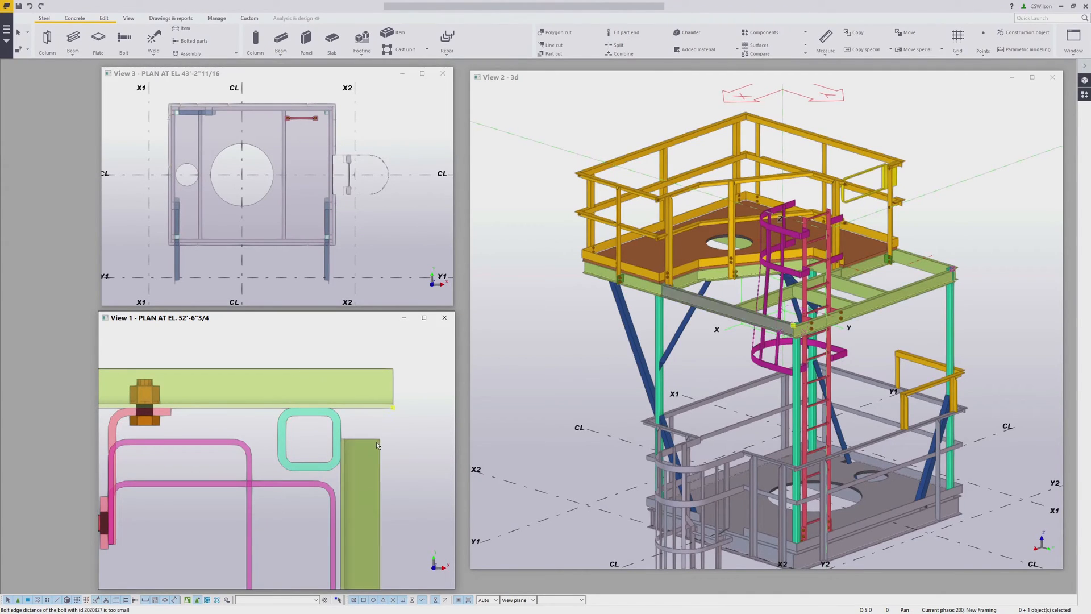
Step: Move the side channel's end point up to the inner face of the outer channel
right_click(346, 436)
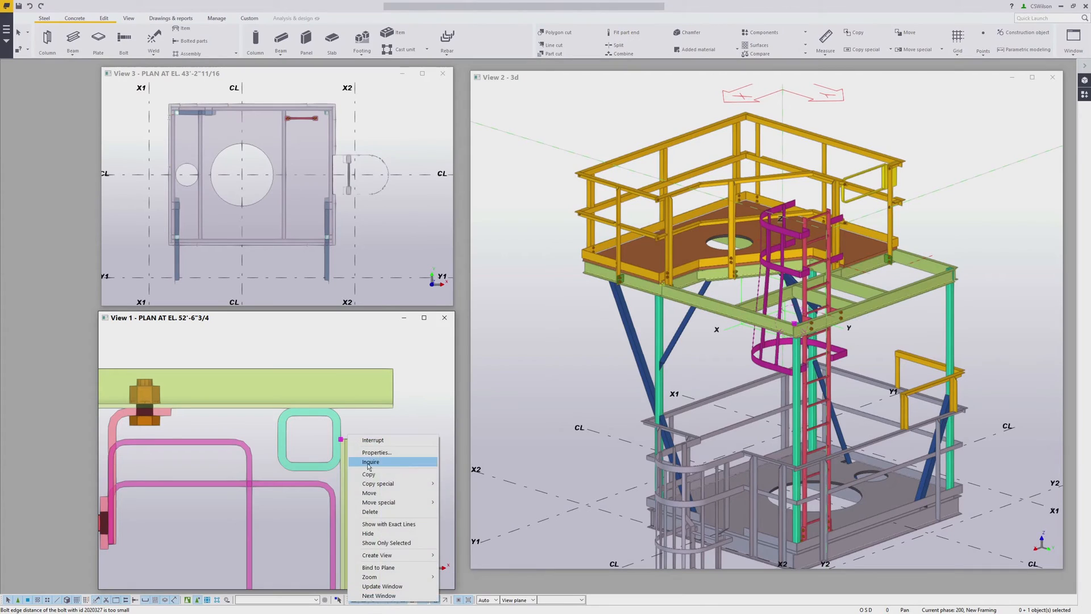
click(375, 494)
click(341, 439)
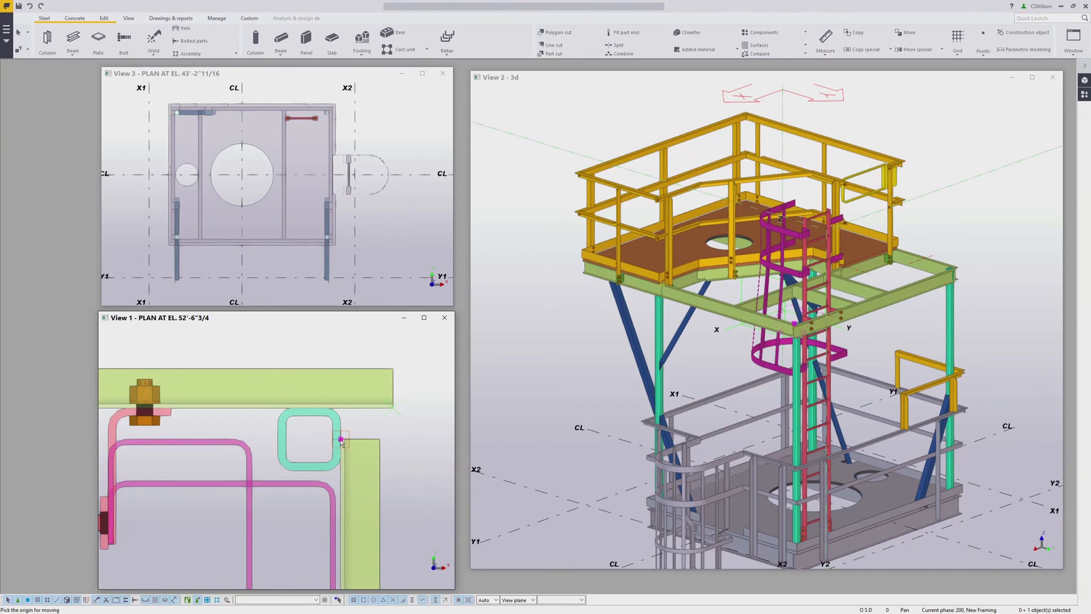
click(340, 409)
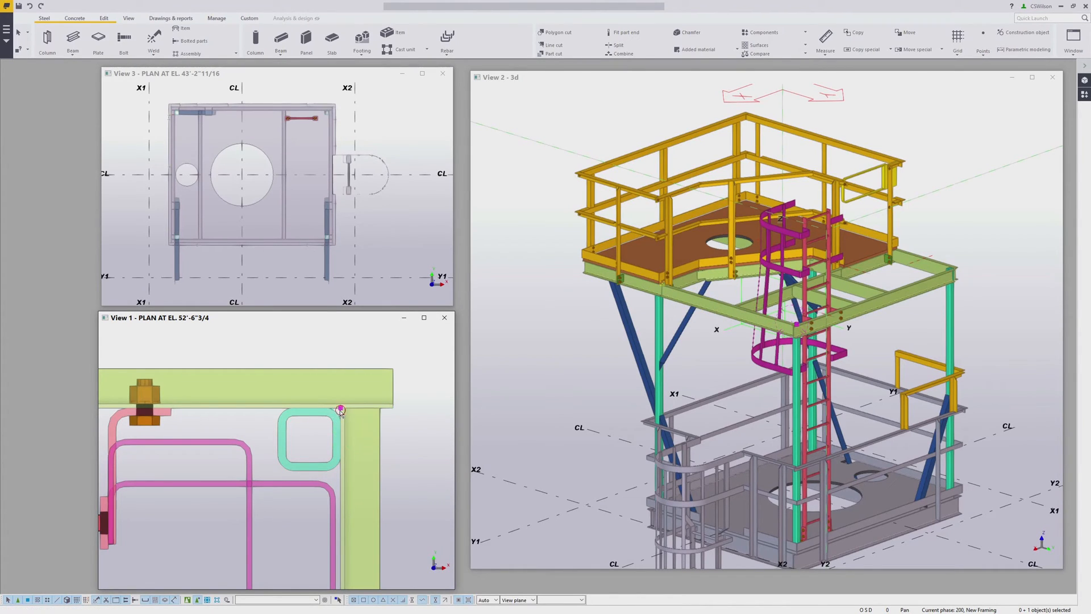
Step: Move the outer channel's end point back so it finishes flush with the side channel's outer edge
right_click(397, 408)
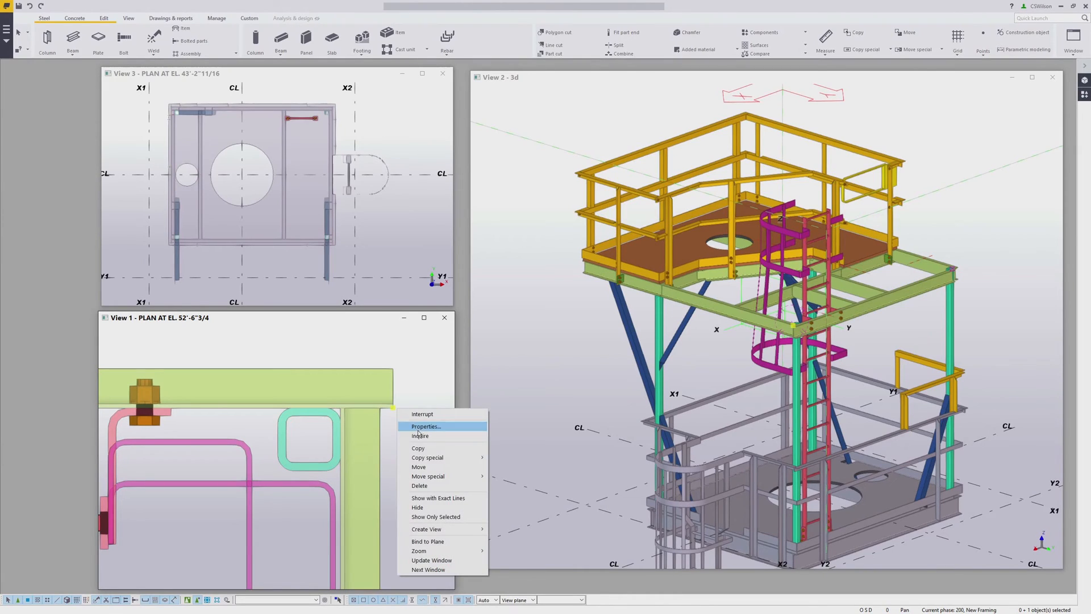
click(419, 466)
click(383, 410)
click(380, 407)
scroll(387, 411, down, 2)
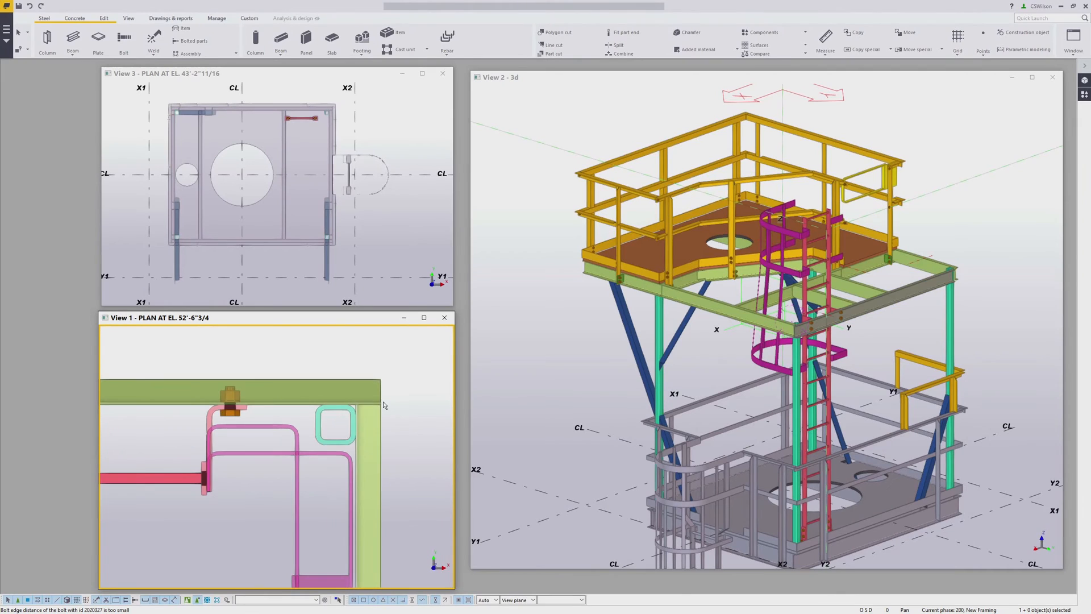
Step: Add the side channel meeting the ladder corner to the outer channel's assembly
scroll(798, 329, up, 6)
scroll(723, 292, up, 3)
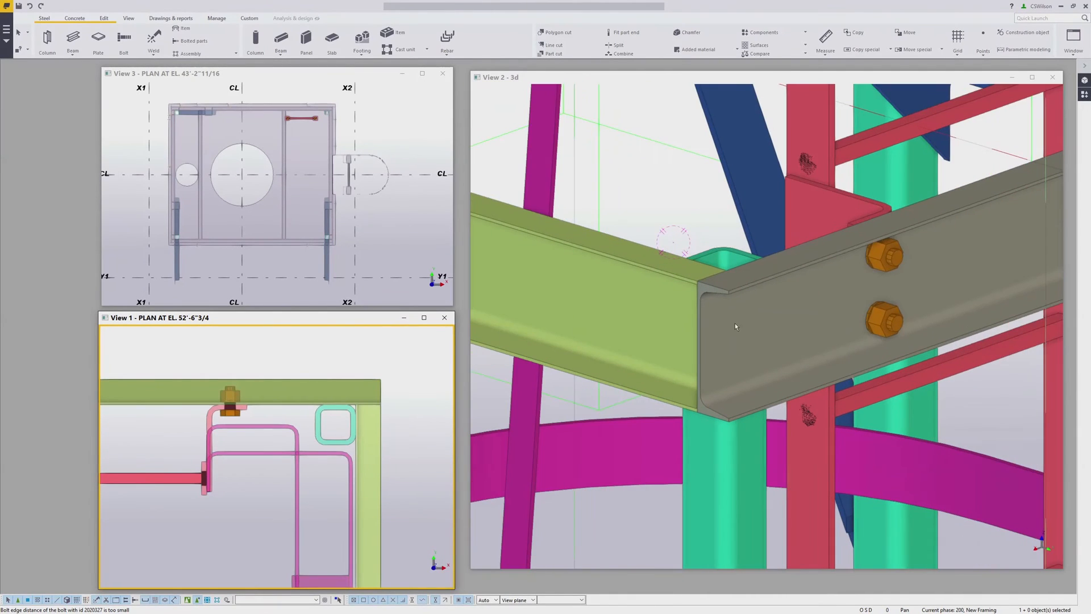
scroll(725, 329, down, 2)
scroll(358, 401, down, 4)
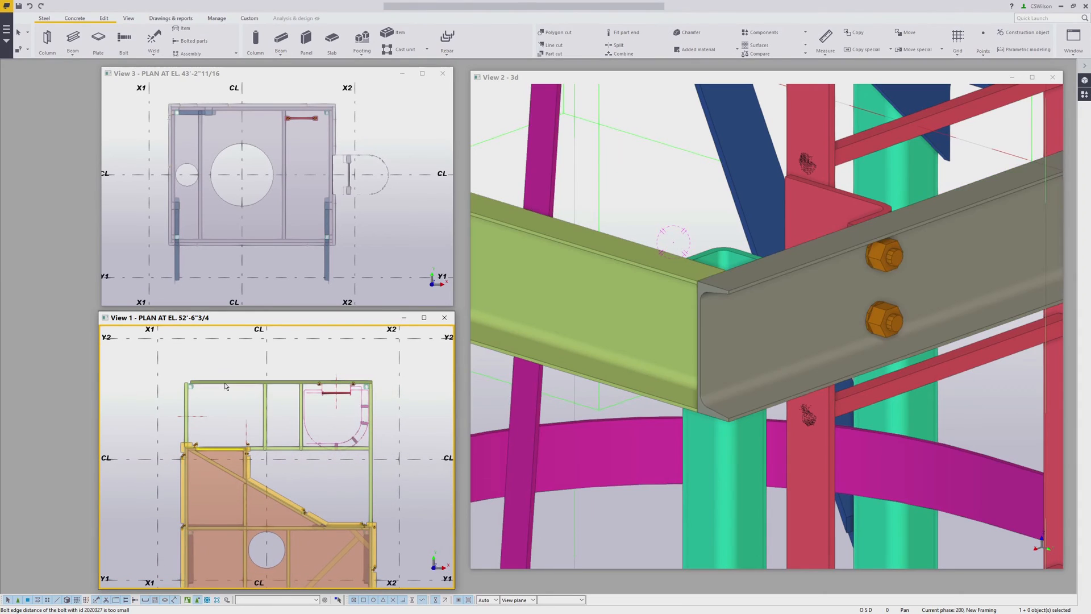
click(370, 475)
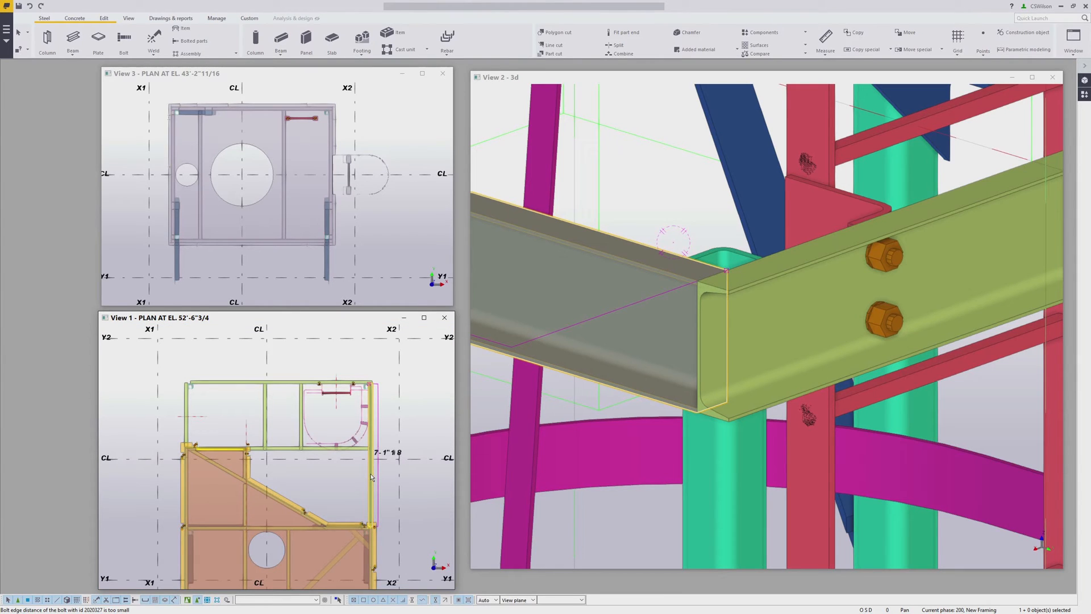
right_click(371, 478)
mouse_move(398, 470)
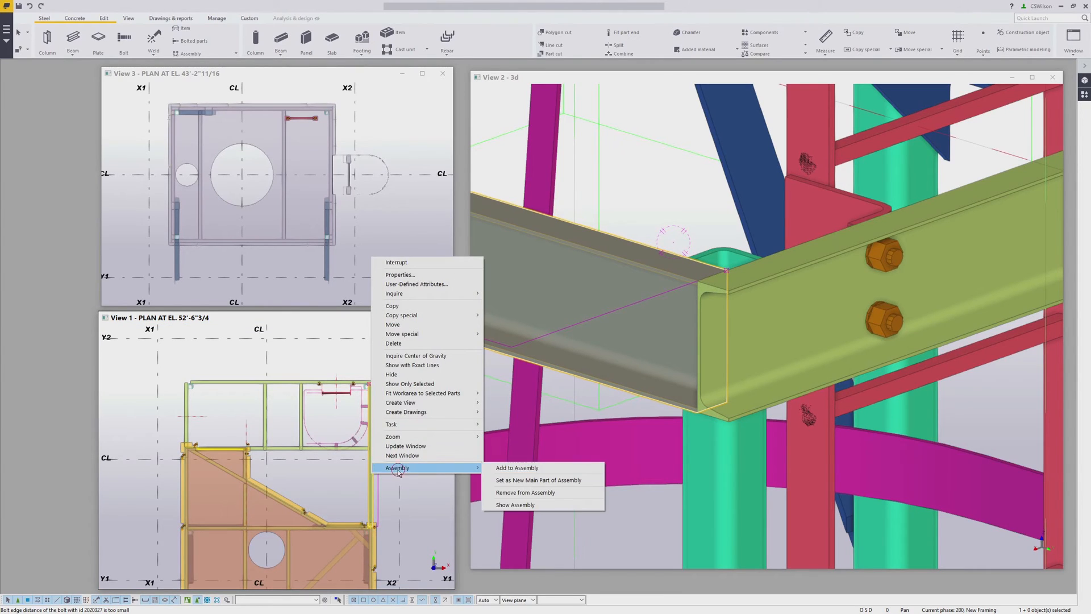
click(514, 468)
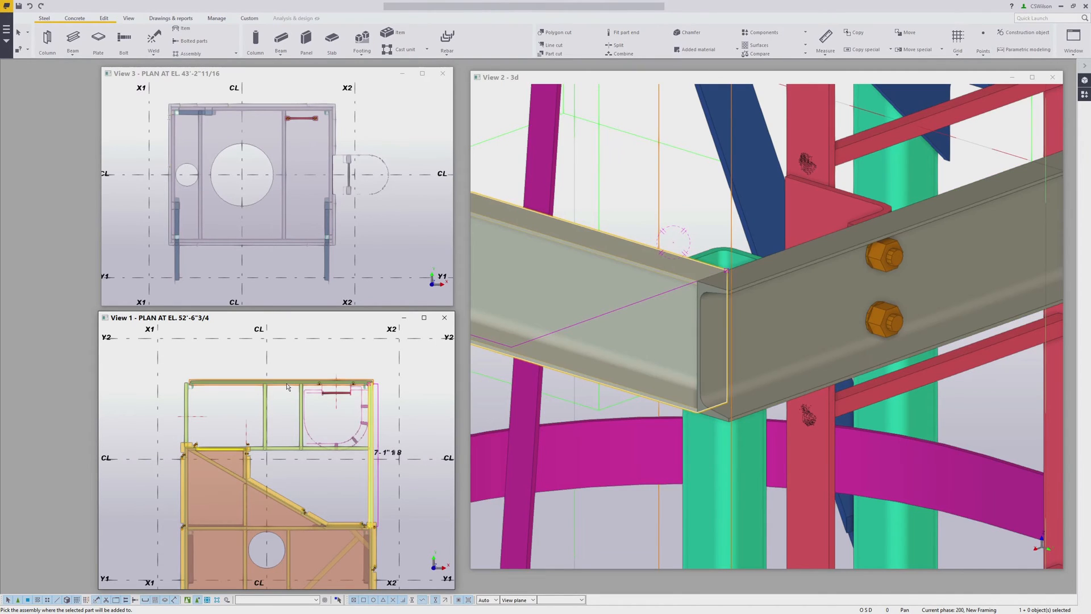
click(286, 384)
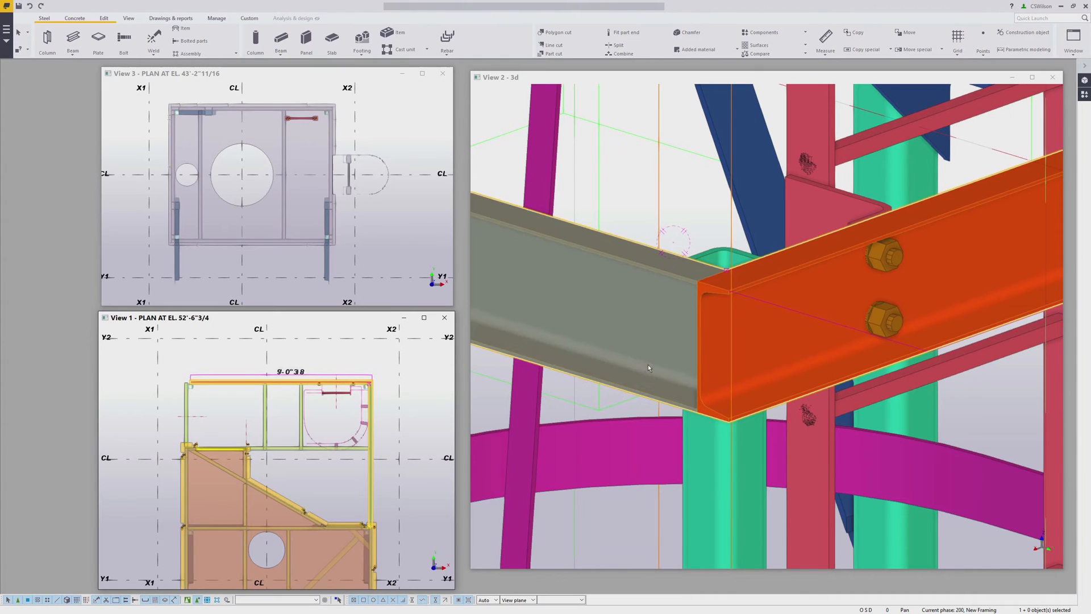
Step: Inquire the assembly objects of the outer channel to check which parts belong to its assembly
scroll(658, 360, down, 6)
scroll(841, 379, down, 4)
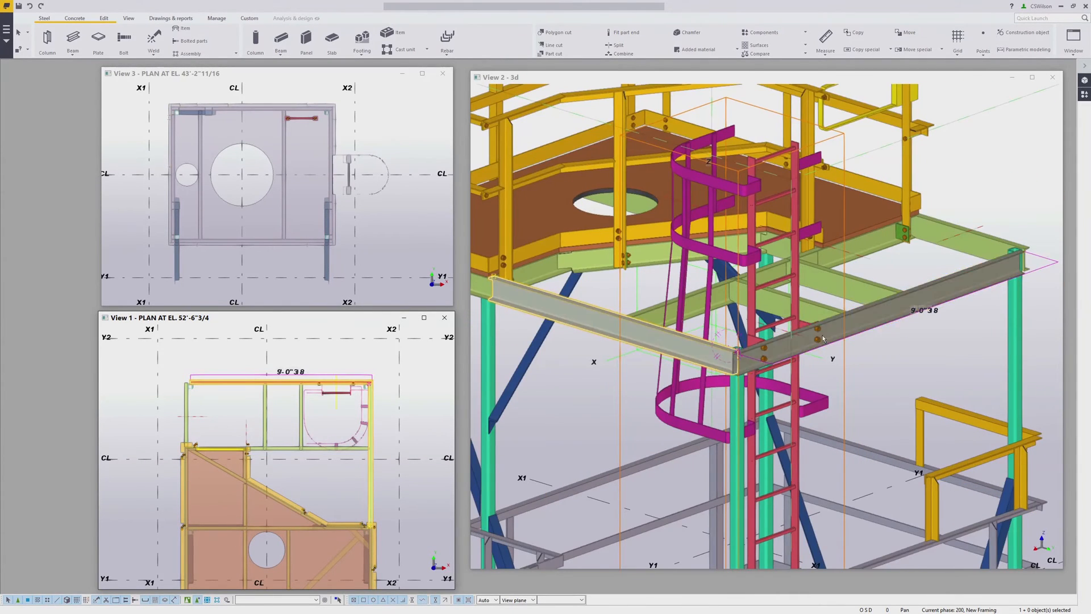
click(916, 346)
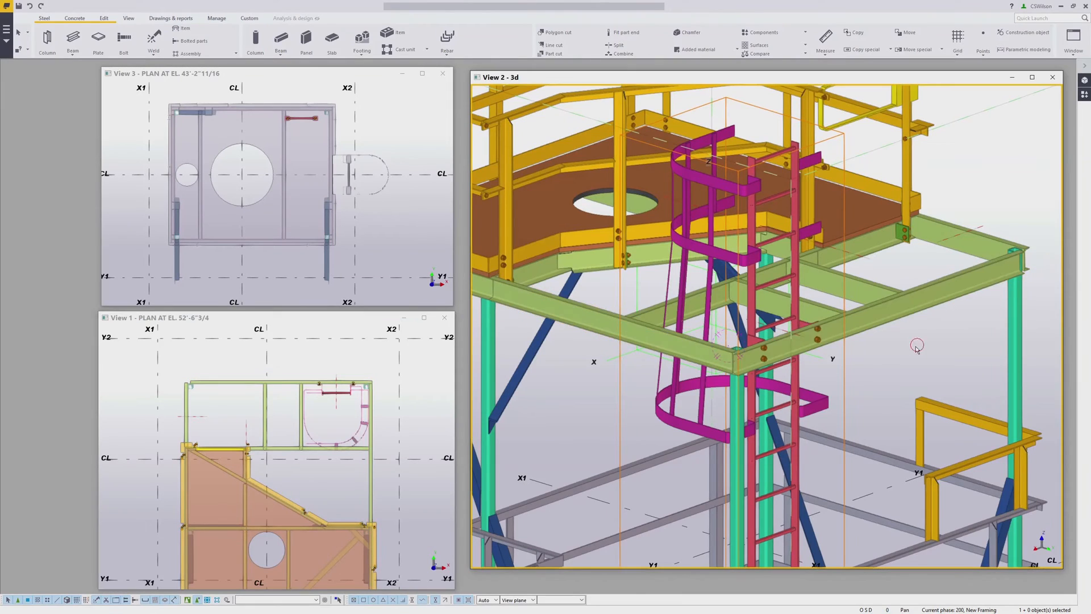
click(26, 50)
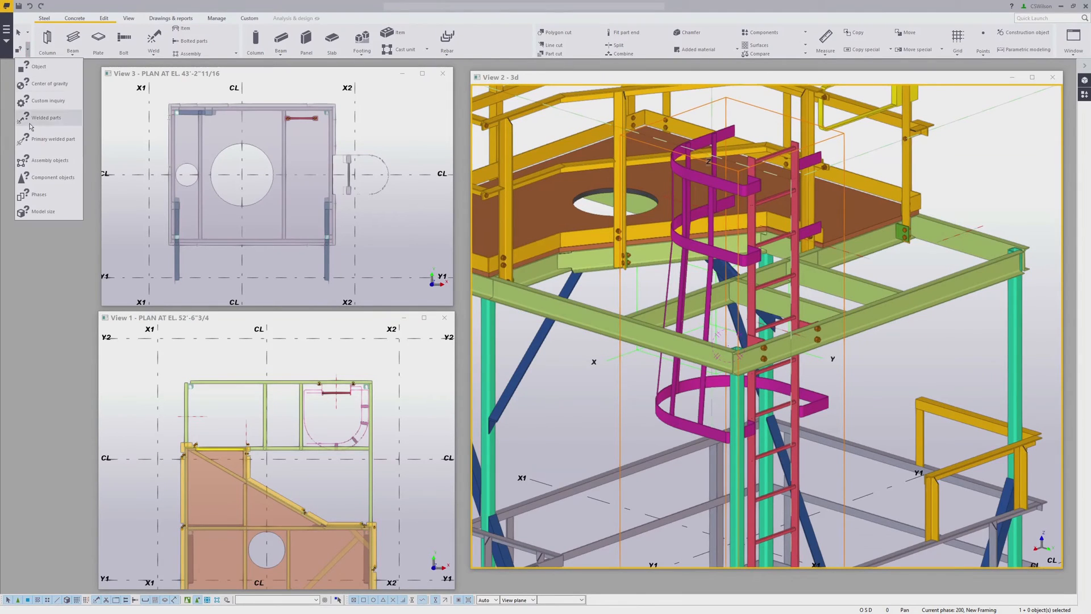
click(48, 161)
click(878, 318)
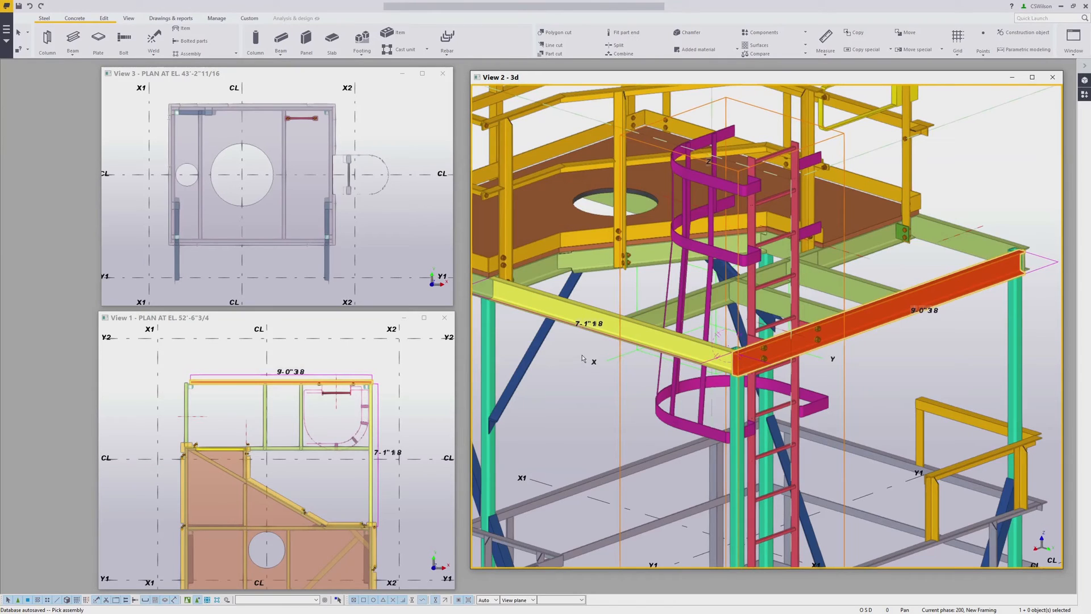
scroll(347, 413, up, 2)
right_click(410, 394)
click(433, 398)
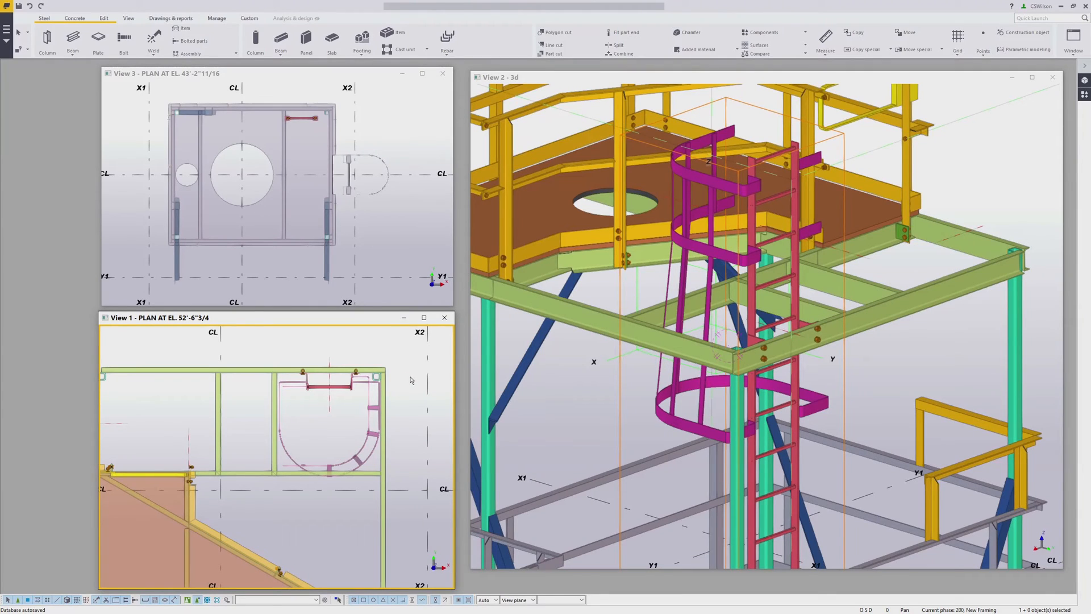
Step: Load the saved Temp Section view properties for a new view defined by two points
scroll(378, 390, up, 2)
scroll(378, 390, up, 3)
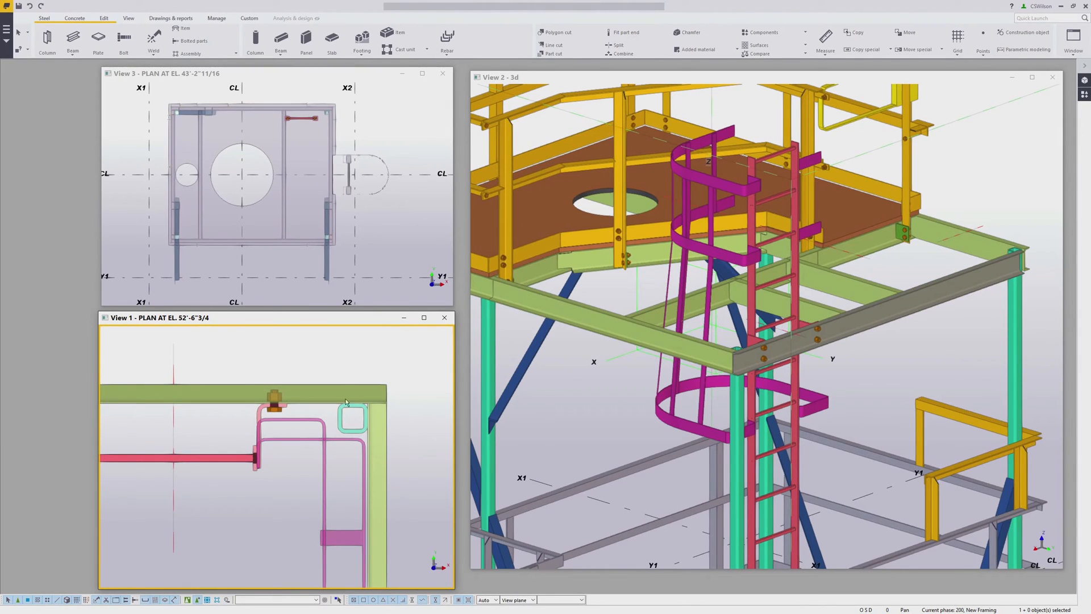
scroll(744, 352, up, 5)
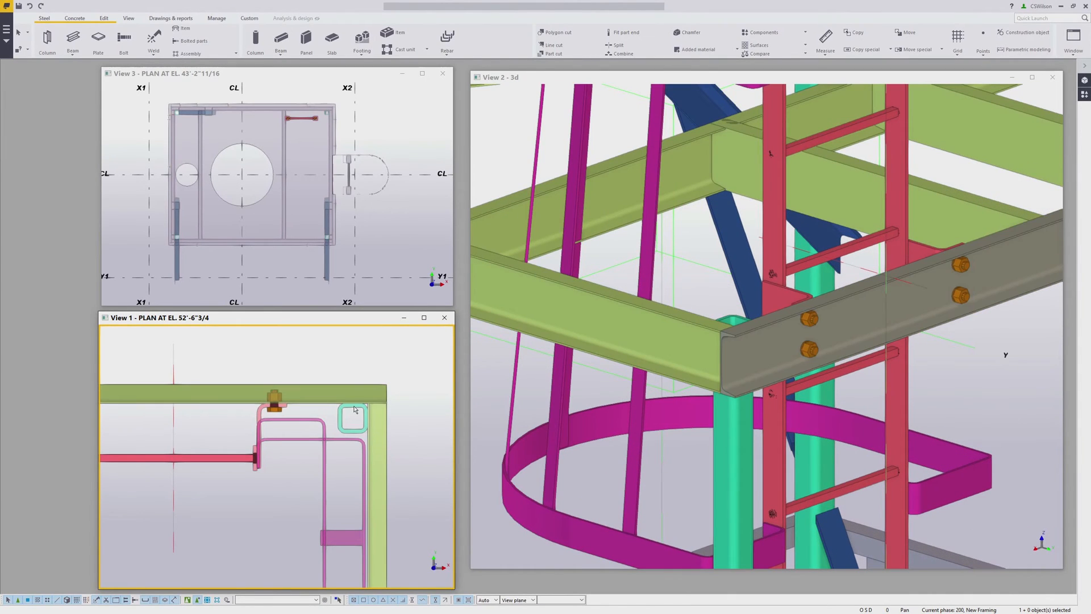
click(126, 19)
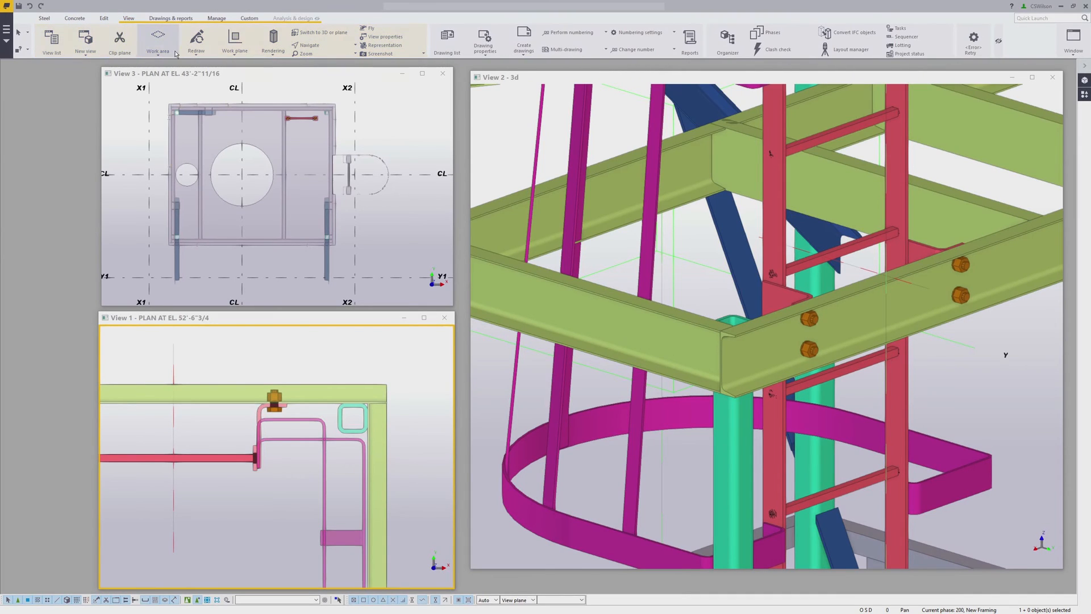
click(86, 51)
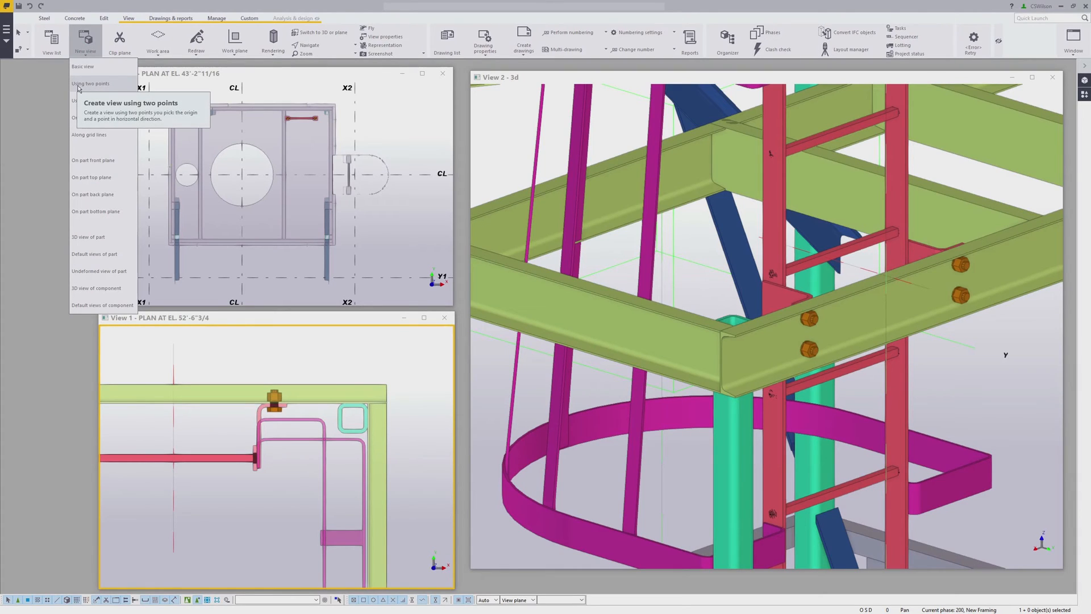
click(91, 84)
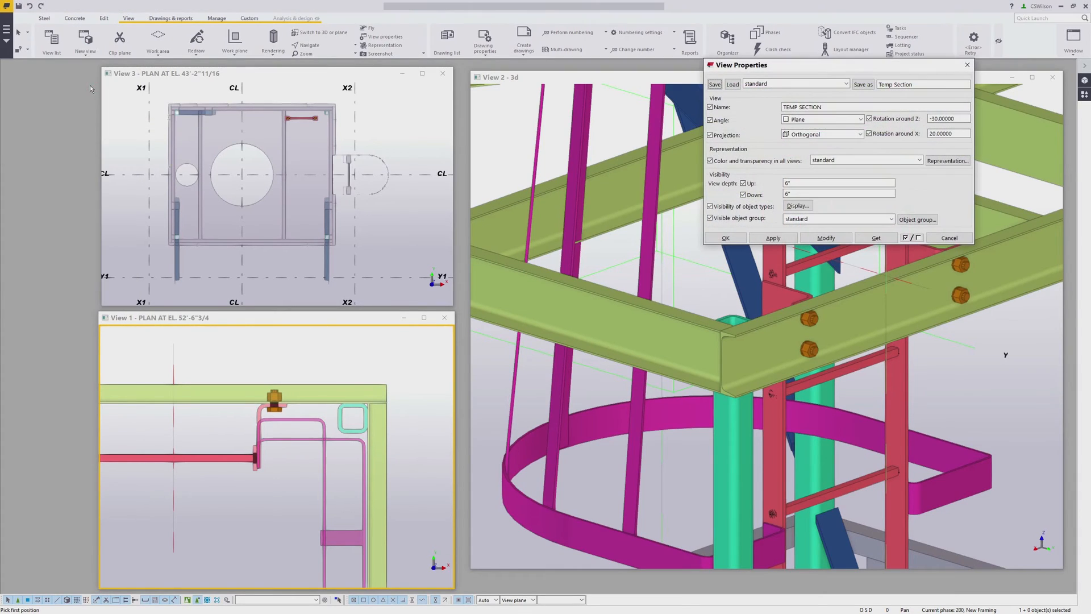
click(780, 86)
click(766, 136)
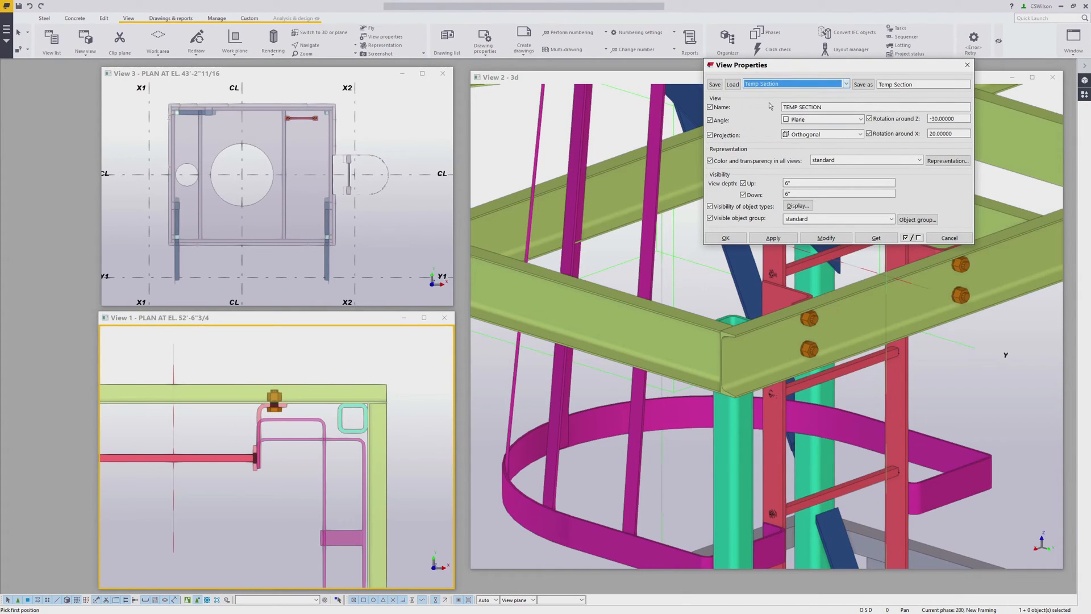
click(732, 86)
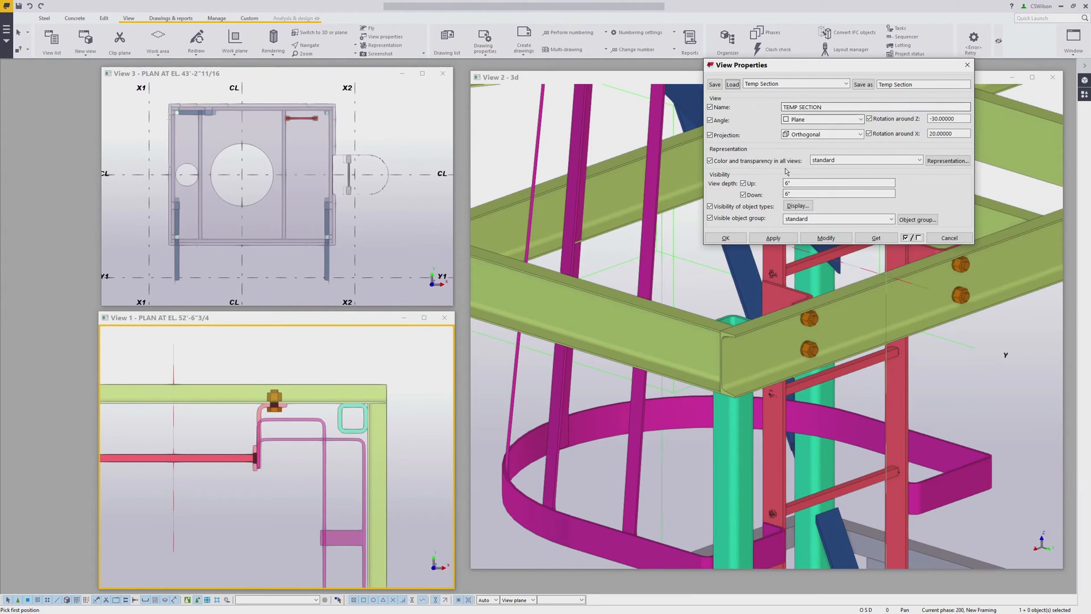
click(726, 237)
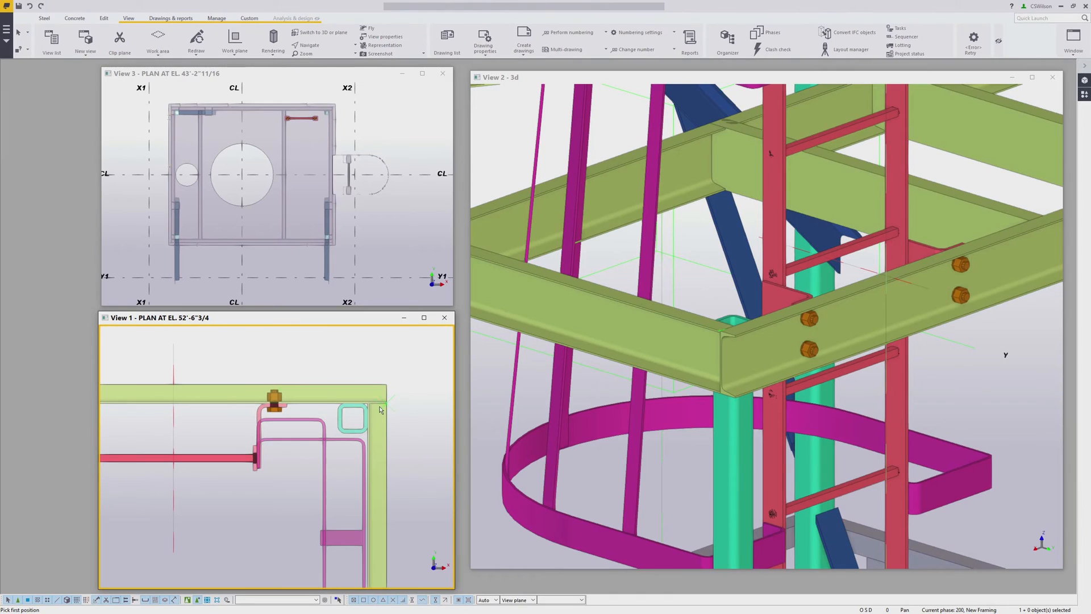
Step: Create the section view from the channel corner along the outer channel's inner face, and place its window over the plan views
scroll(380, 410, up, 4)
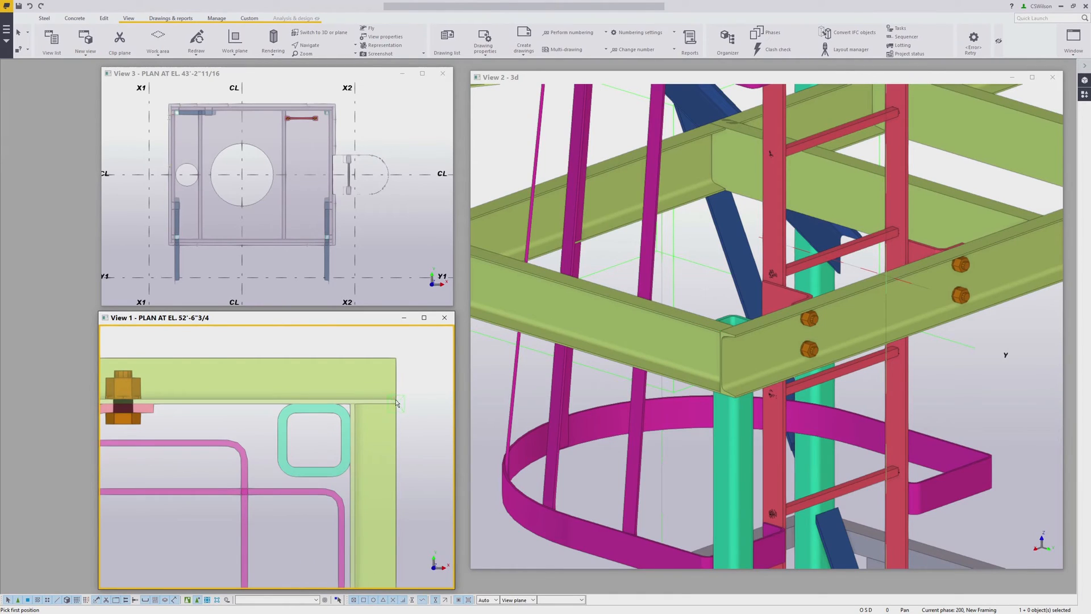
click(395, 399)
click(189, 402)
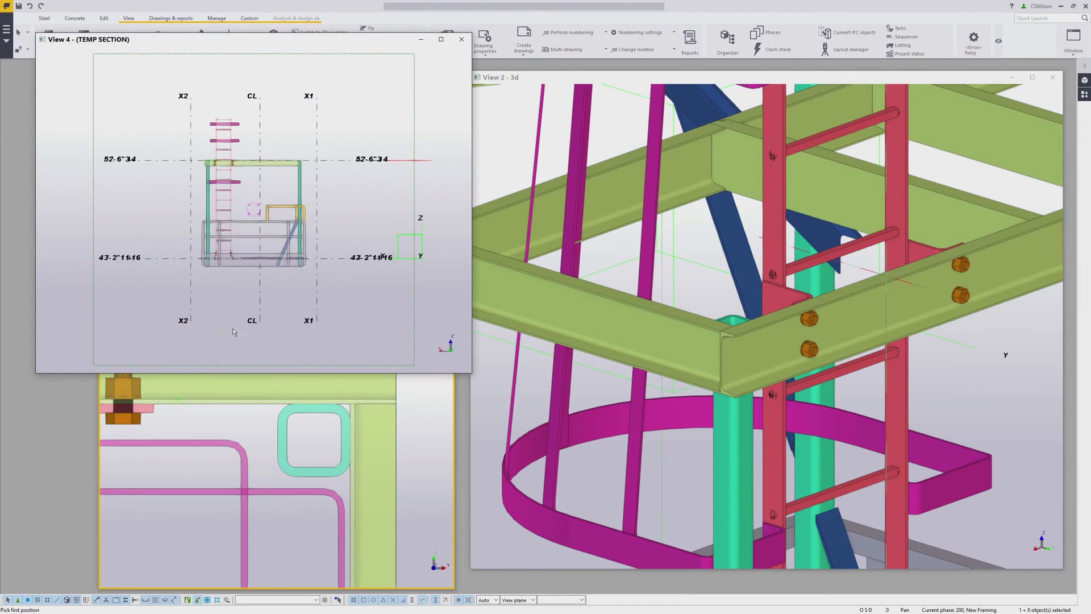
click(301, 50)
drag(297, 43, 357, 90)
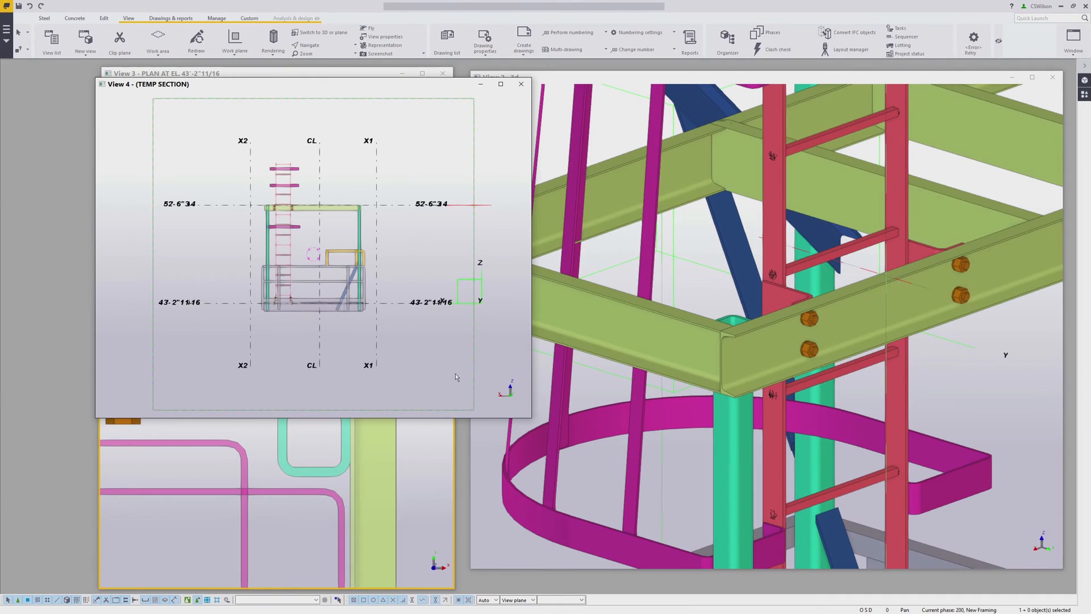
Step: Set the work plane parallel to the plane of the TEMP SECTION view
scroll(287, 224, up, 10)
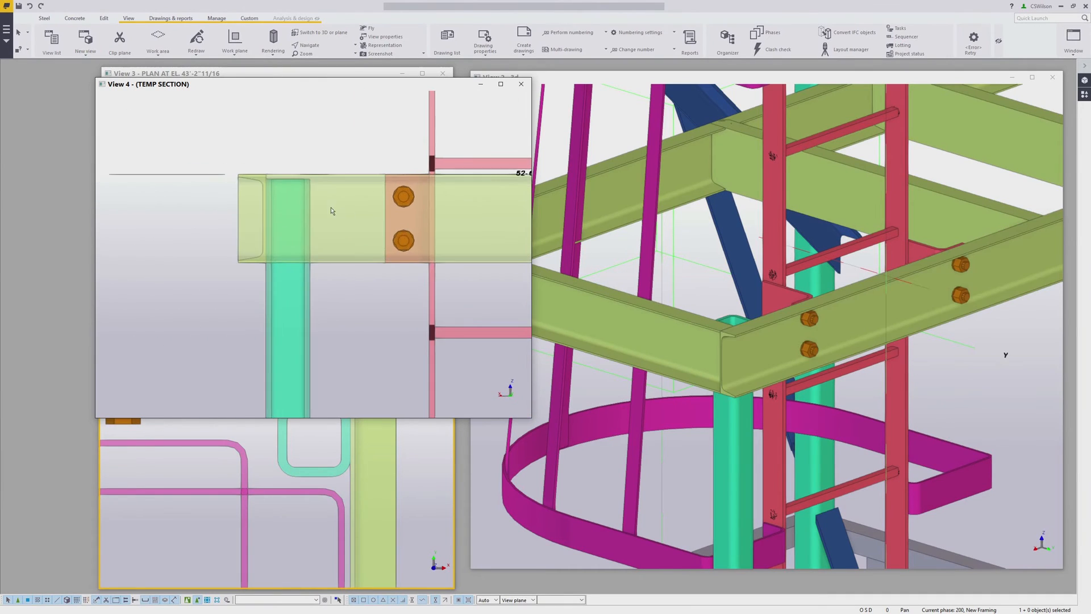
scroll(332, 211, up, 8)
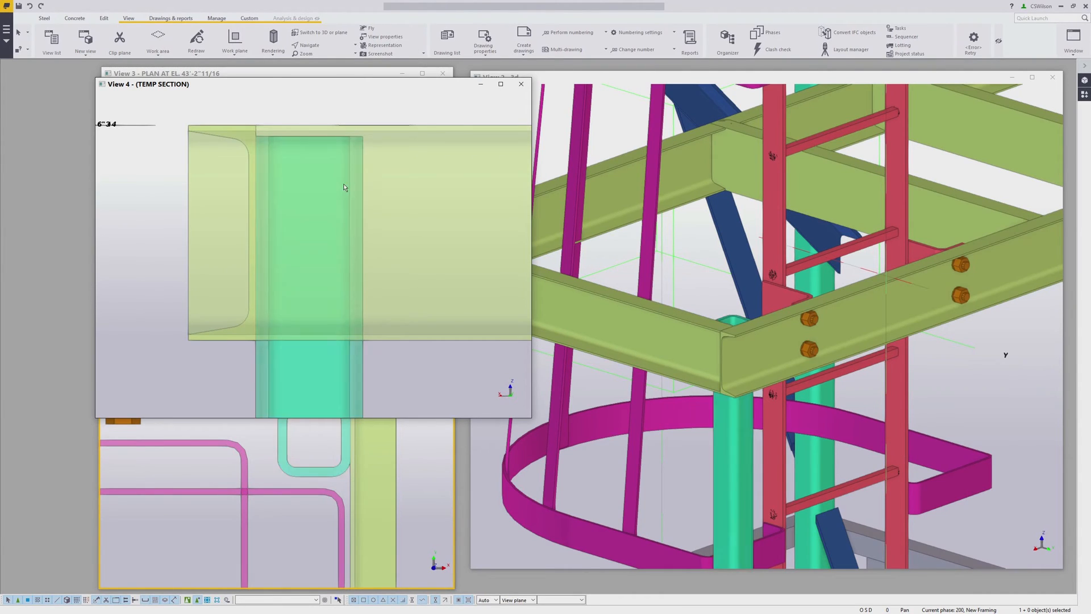
scroll(338, 223, down, 3)
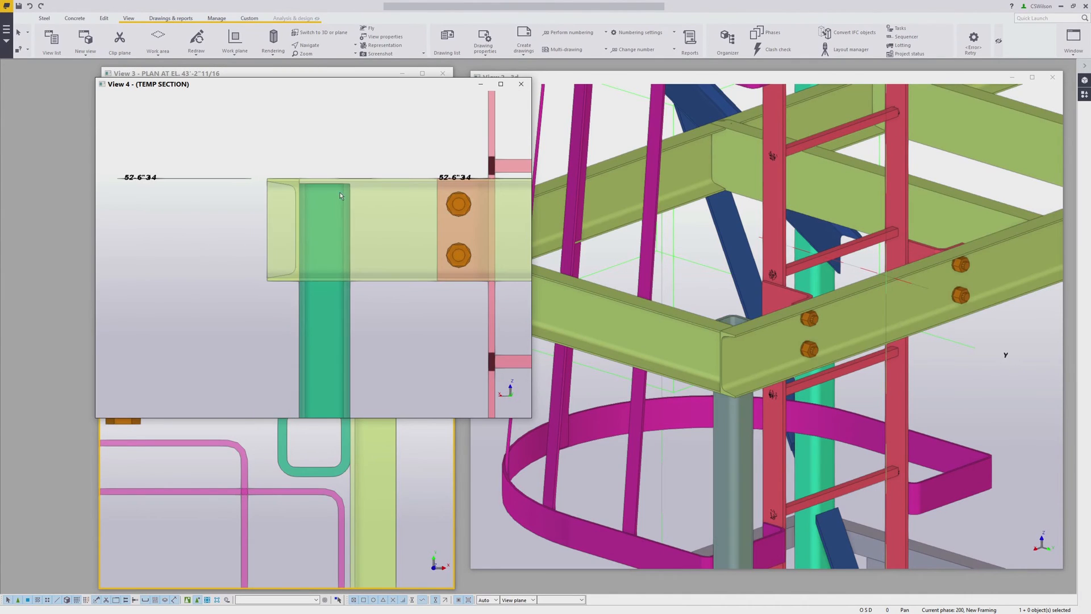
click(238, 55)
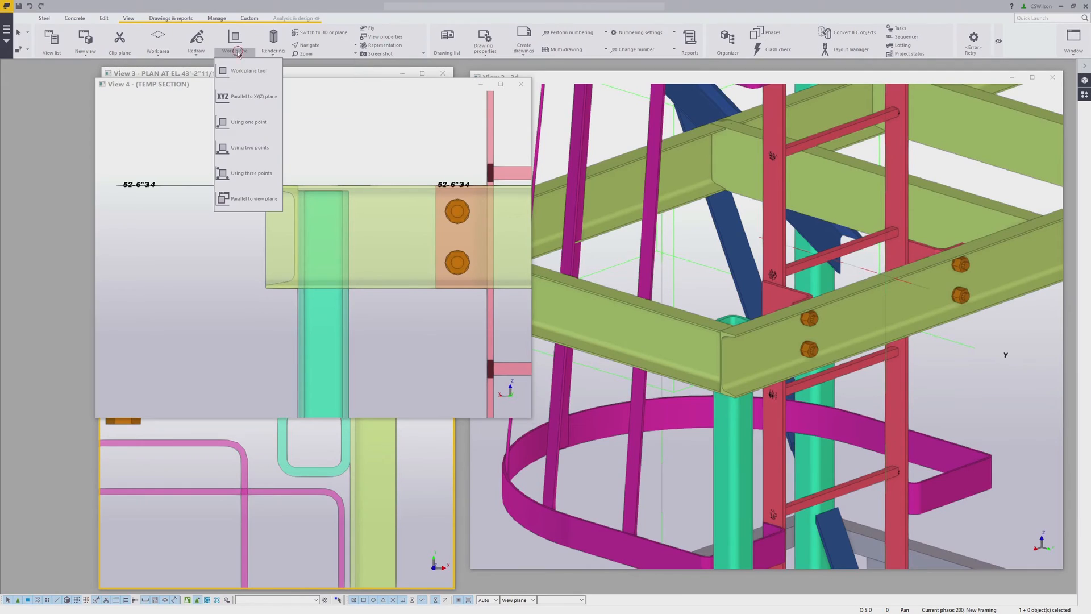
click(243, 200)
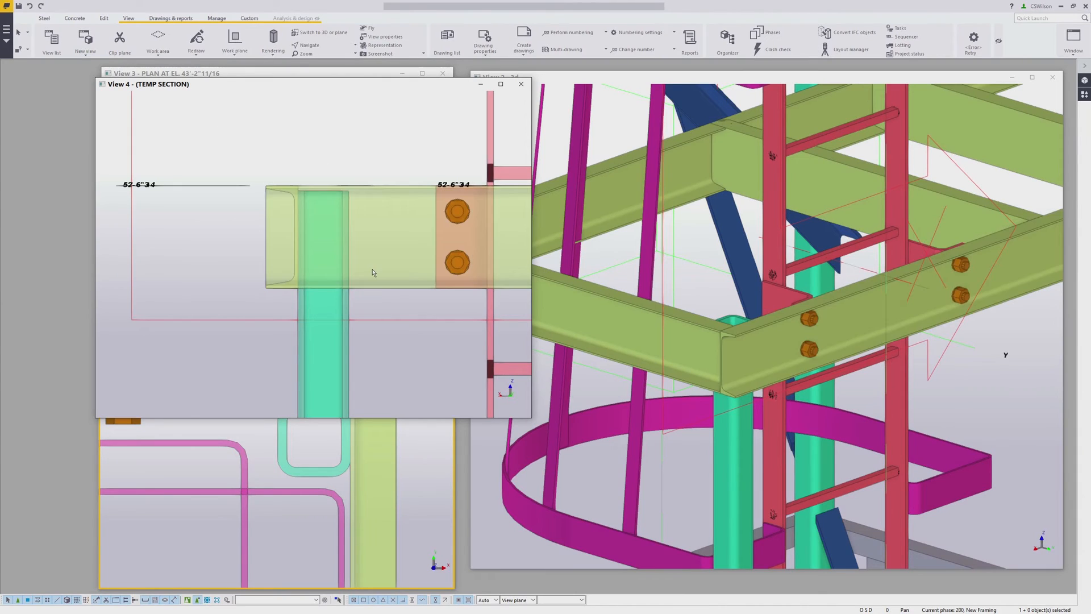
Step: Edit the cut length in the bolt properties for the new bolts at the corner column
scroll(369, 277, down, 3)
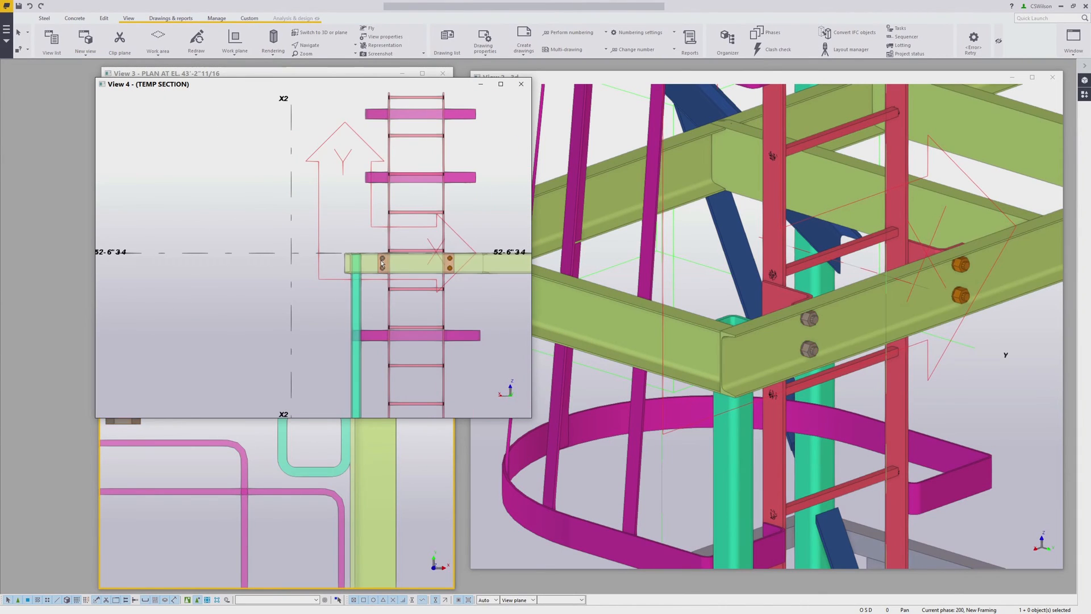
scroll(370, 245, up, 5)
scroll(364, 247, up, 1)
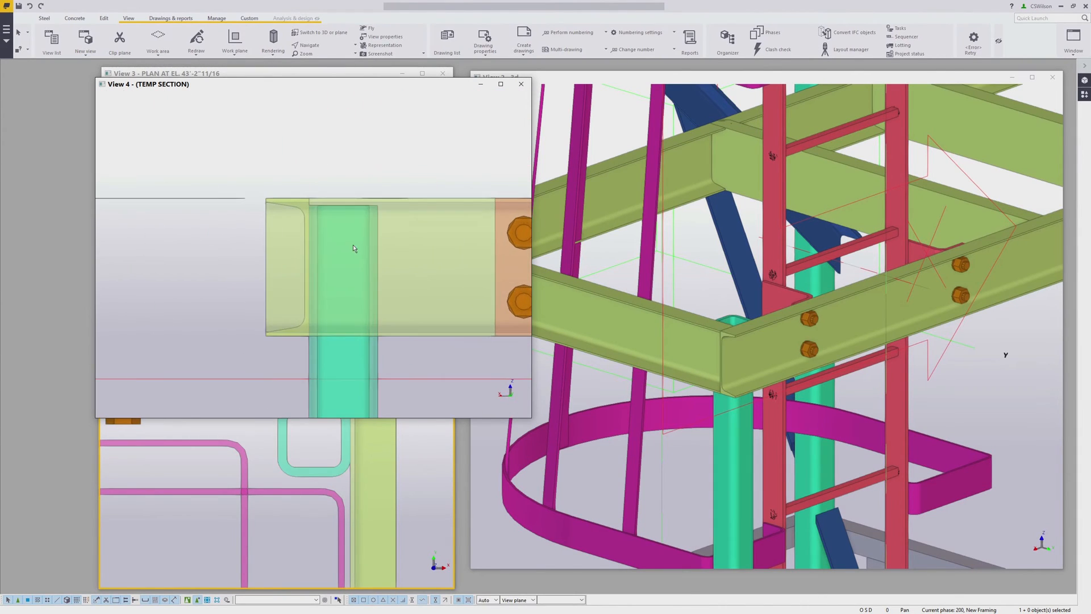
click(45, 18)
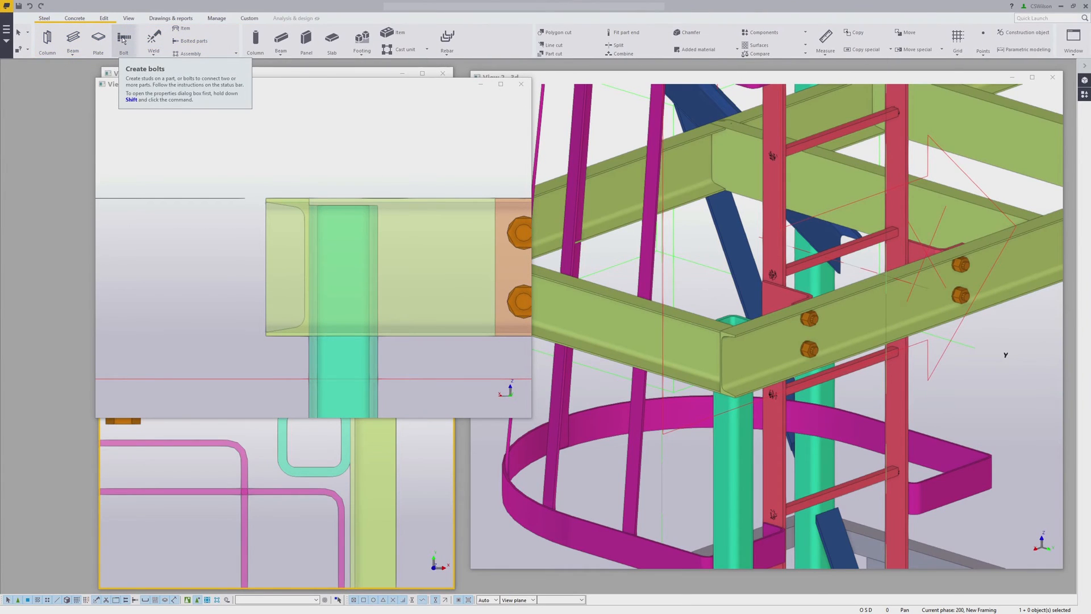
shift+click(123, 38)
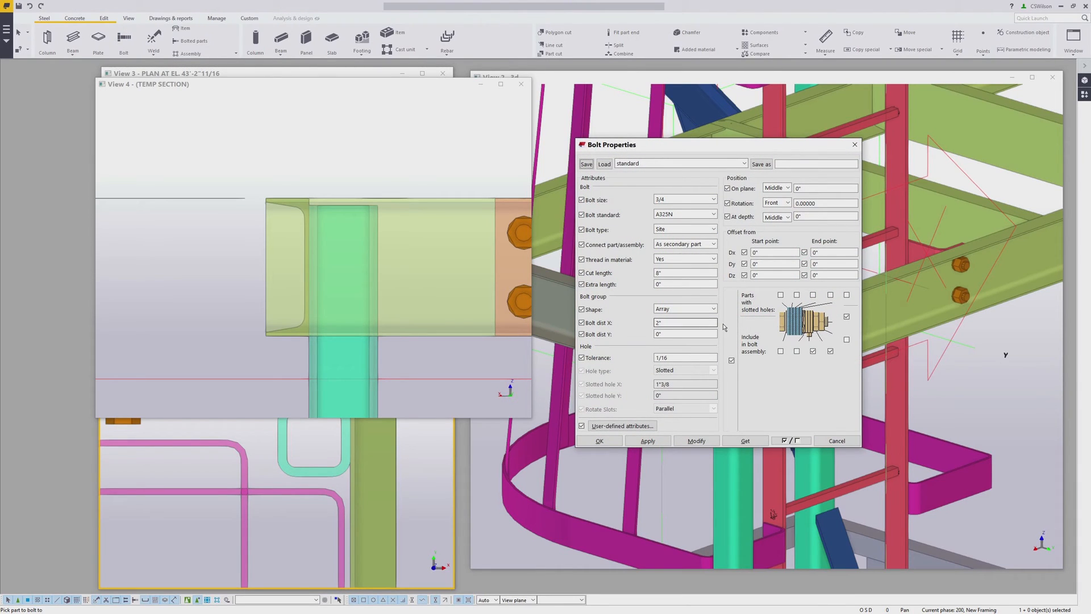
double_click(668, 273)
click(599, 441)
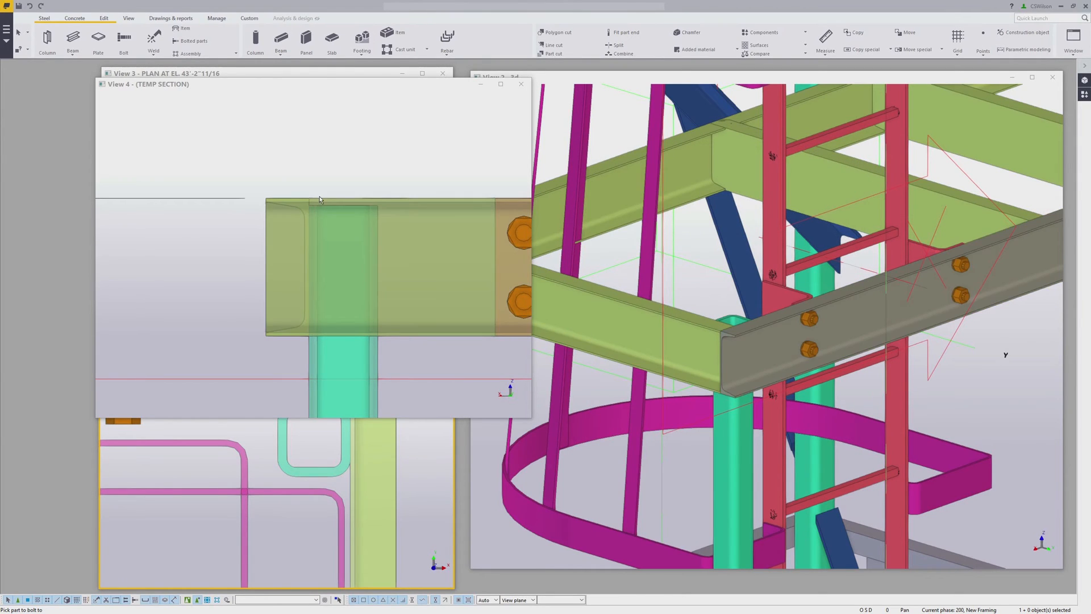
Step: Bolt the outer channel to the corner column along the column's centreline, starting 2" below the channel's top edge
scroll(320, 199, up, 3)
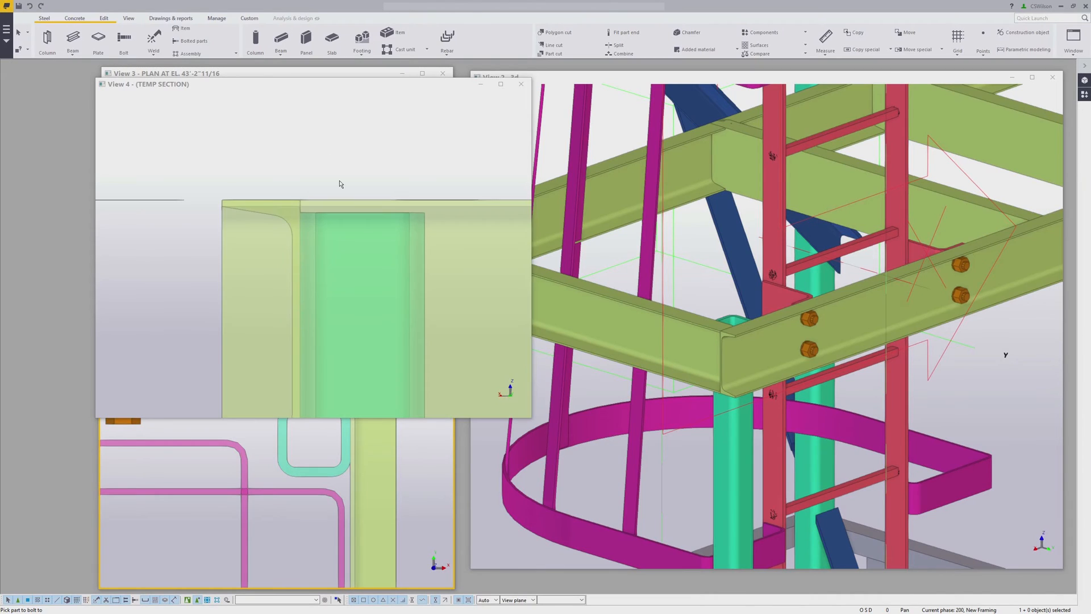
scroll(340, 183, down, 2)
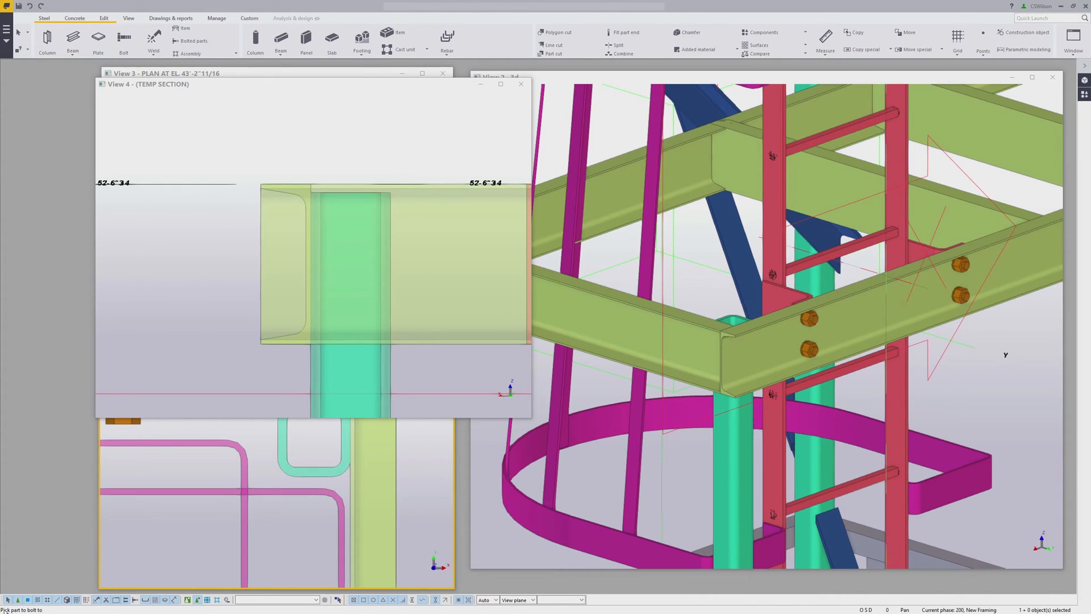
click(388, 357)
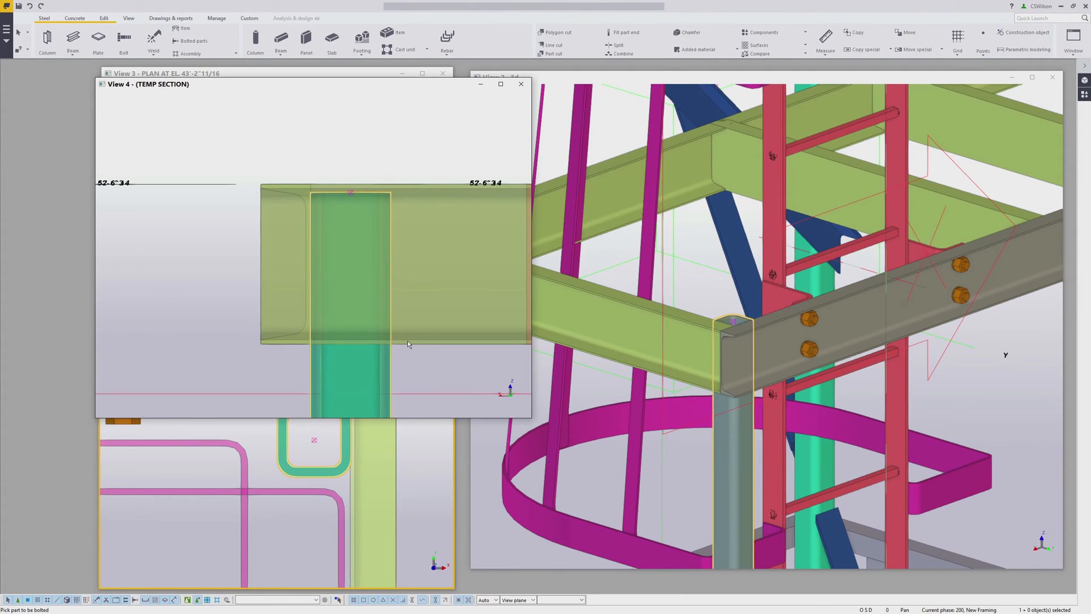
click(407, 339)
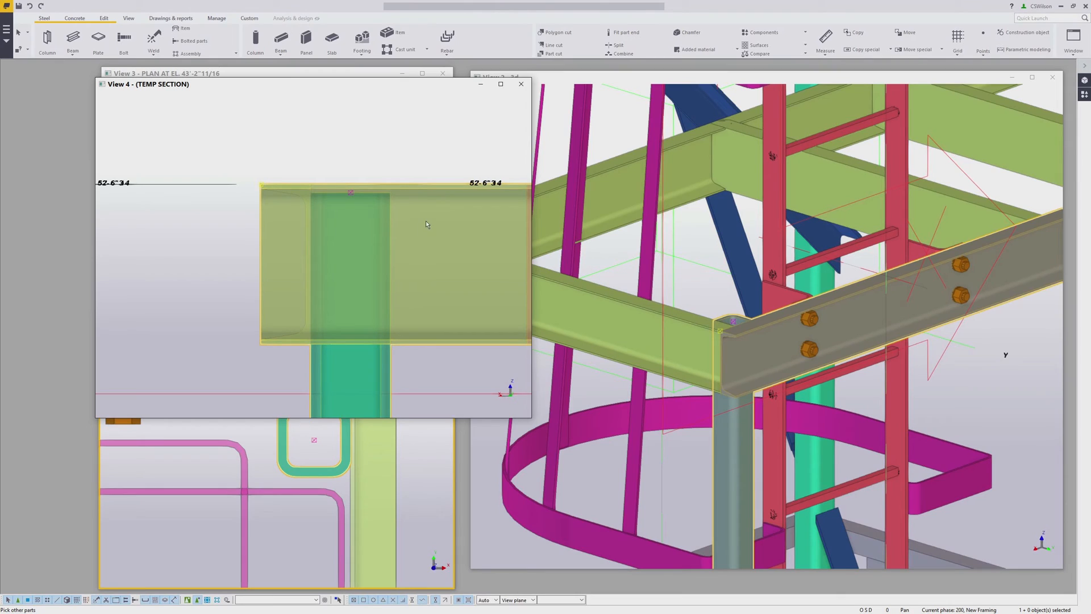
middle_click(427, 224)
scroll(347, 186, up, 4)
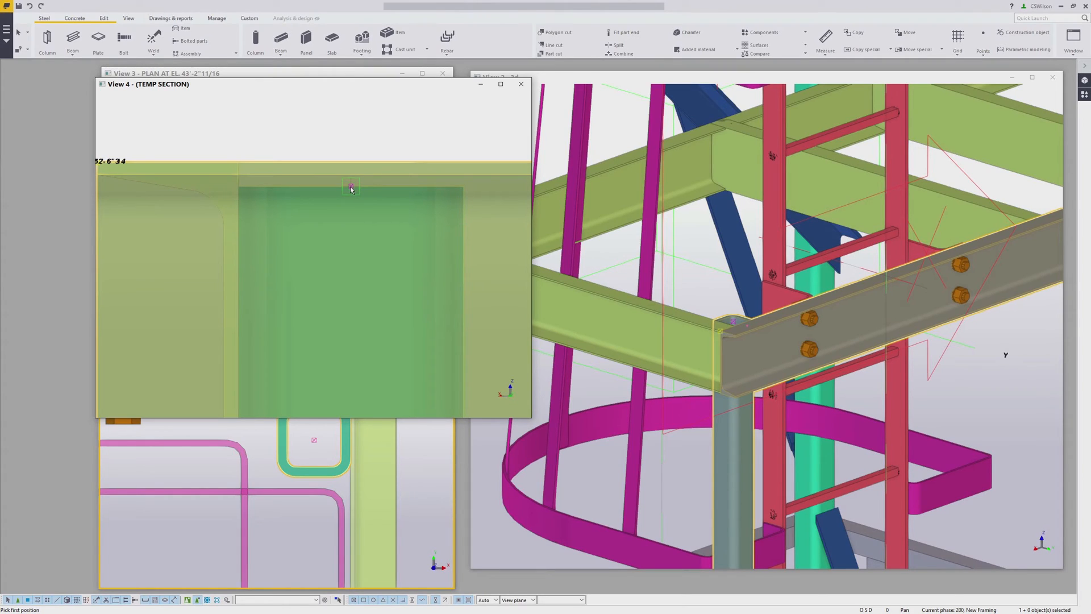
click(353, 188)
scroll(351, 165, down, 3)
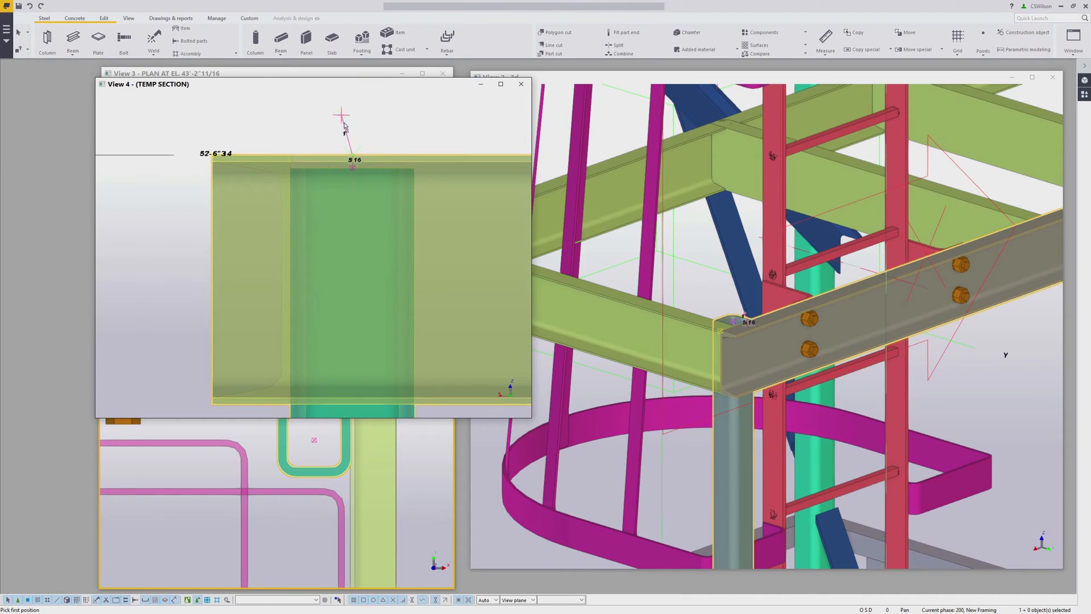
click(352, 238)
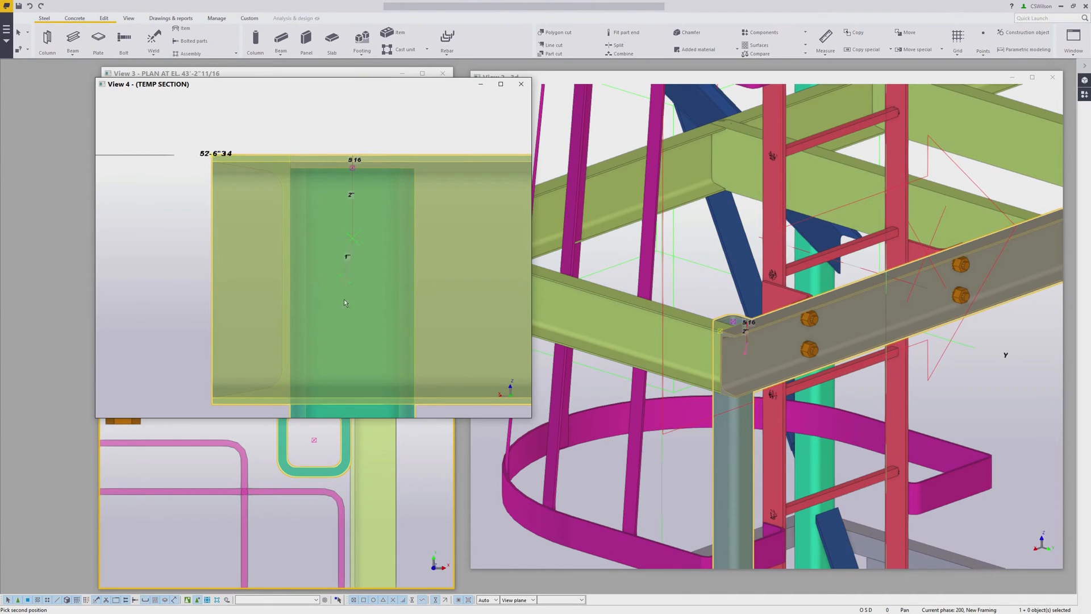
click(354, 337)
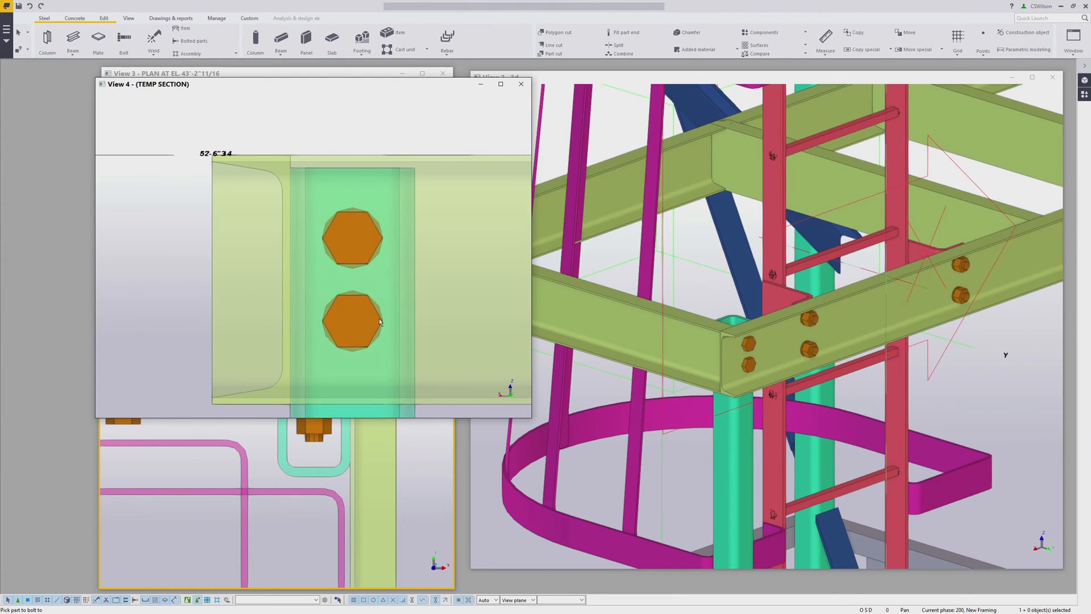
scroll(421, 286, down, 1)
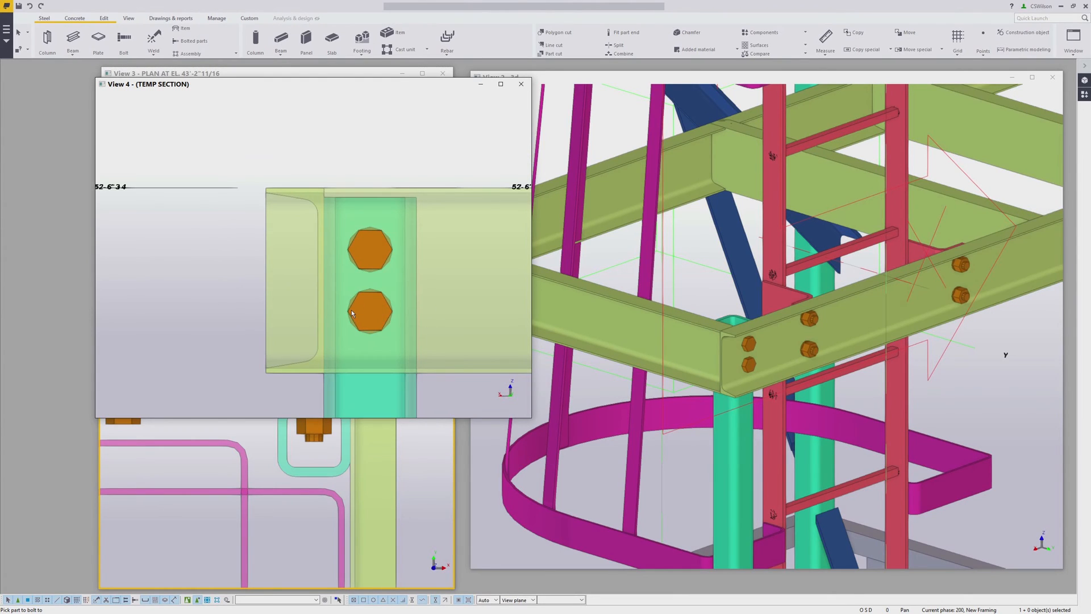
scroll(738, 355, up, 5)
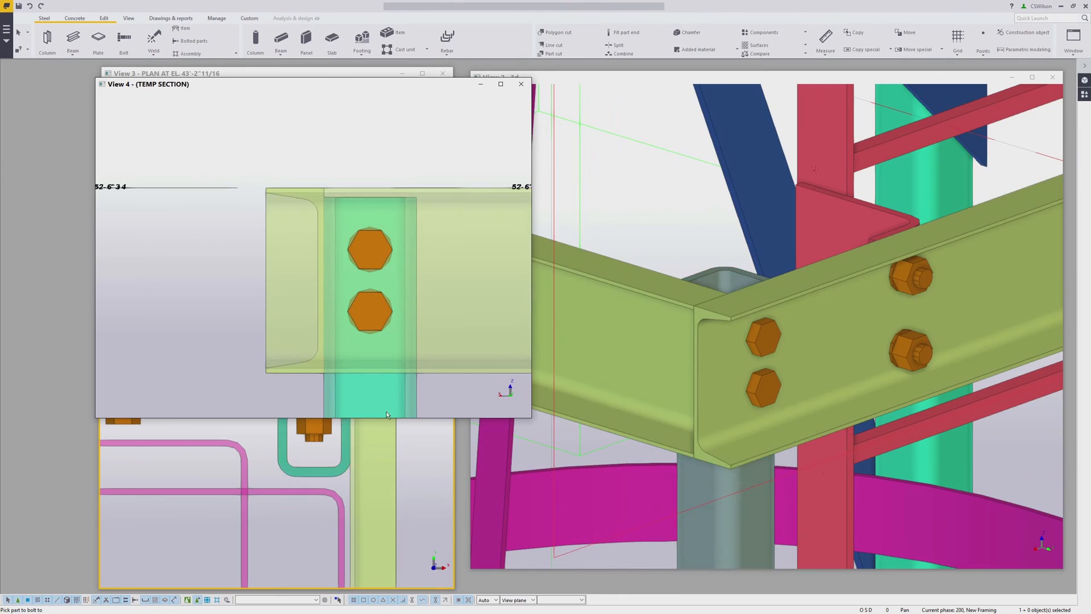
right_click(416, 472)
click(433, 476)
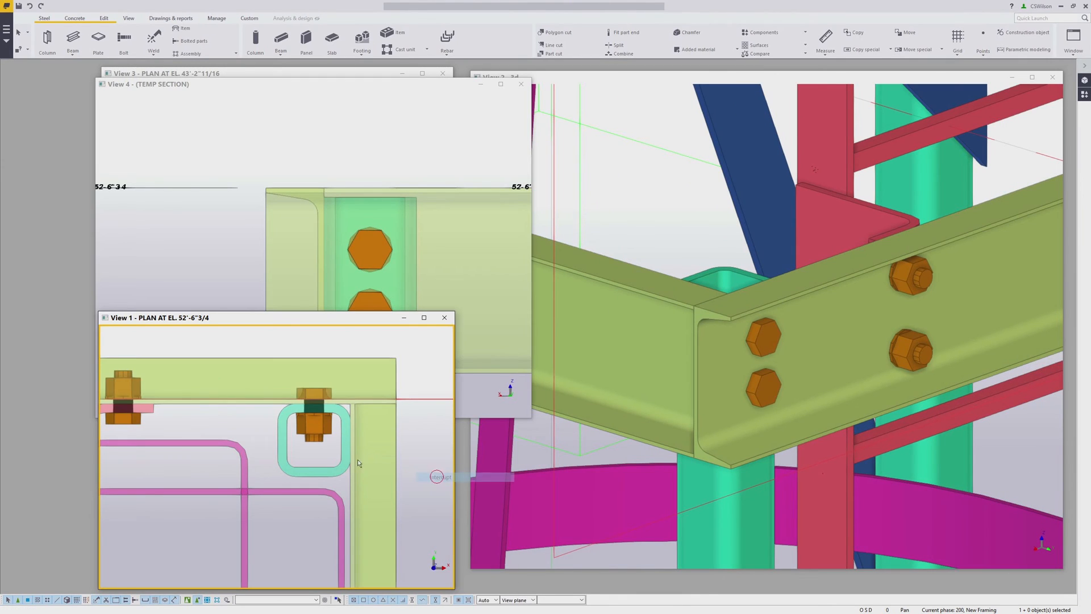
Step: Set the cut length of the corner column's bolts to 8" so they pass through both column walls
scroll(313, 414, up, 2)
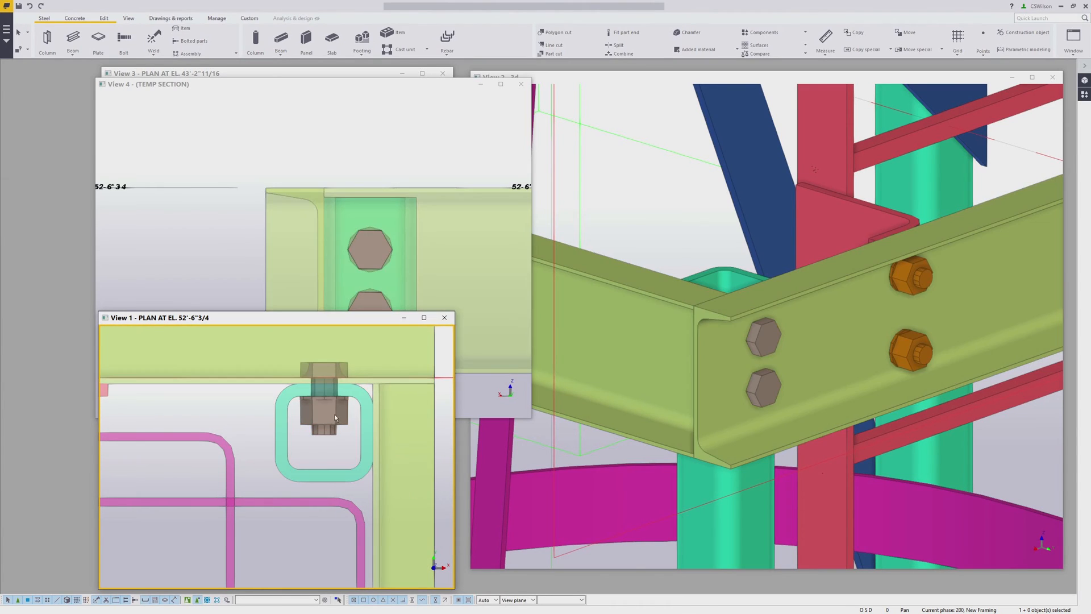
double_click(325, 420)
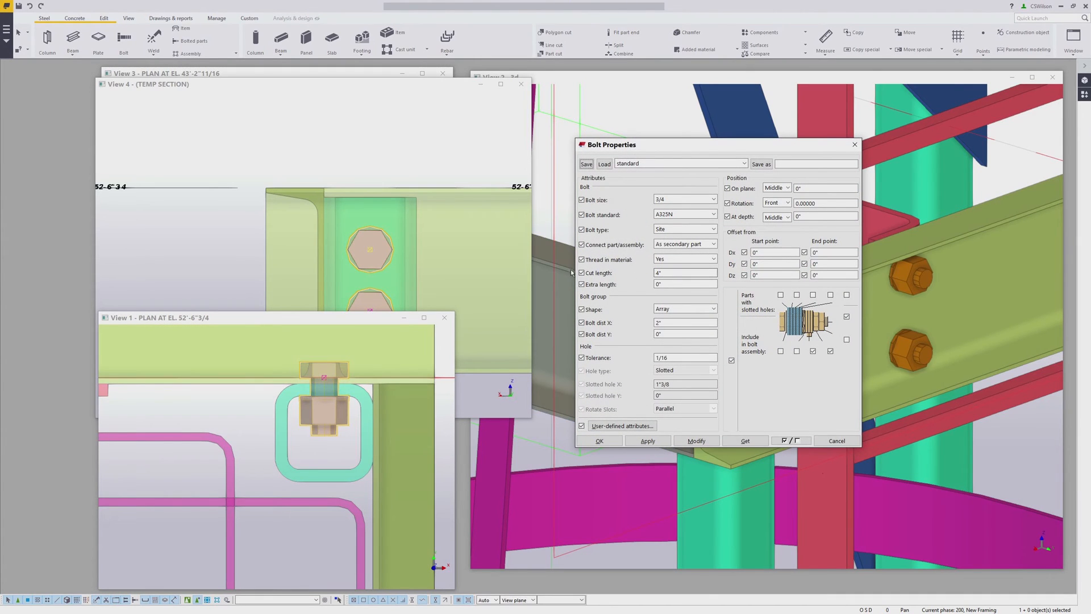
double_click(660, 275)
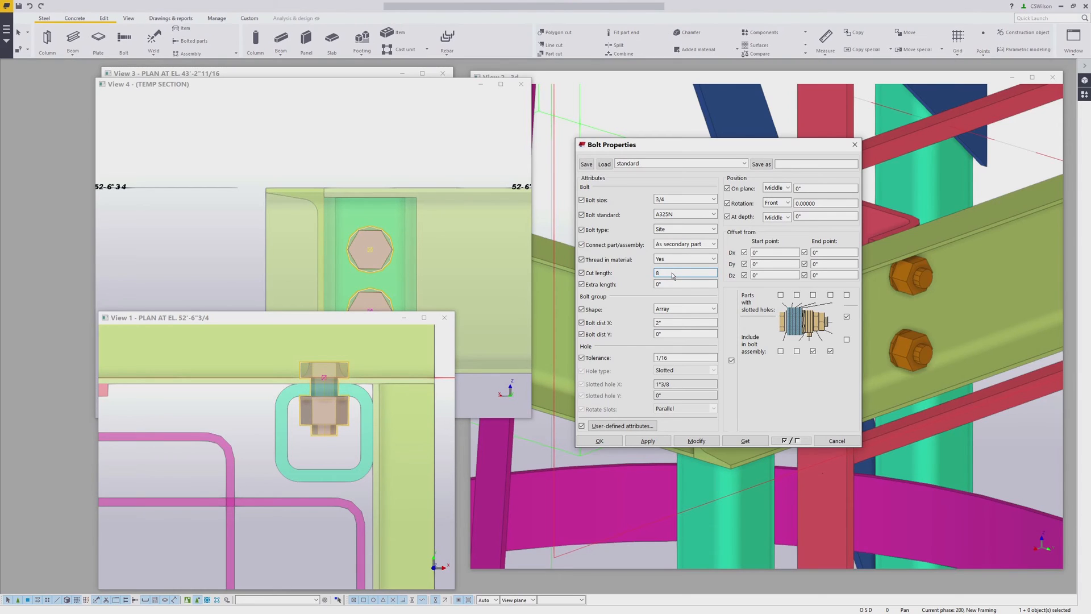
text(")
click(696, 440)
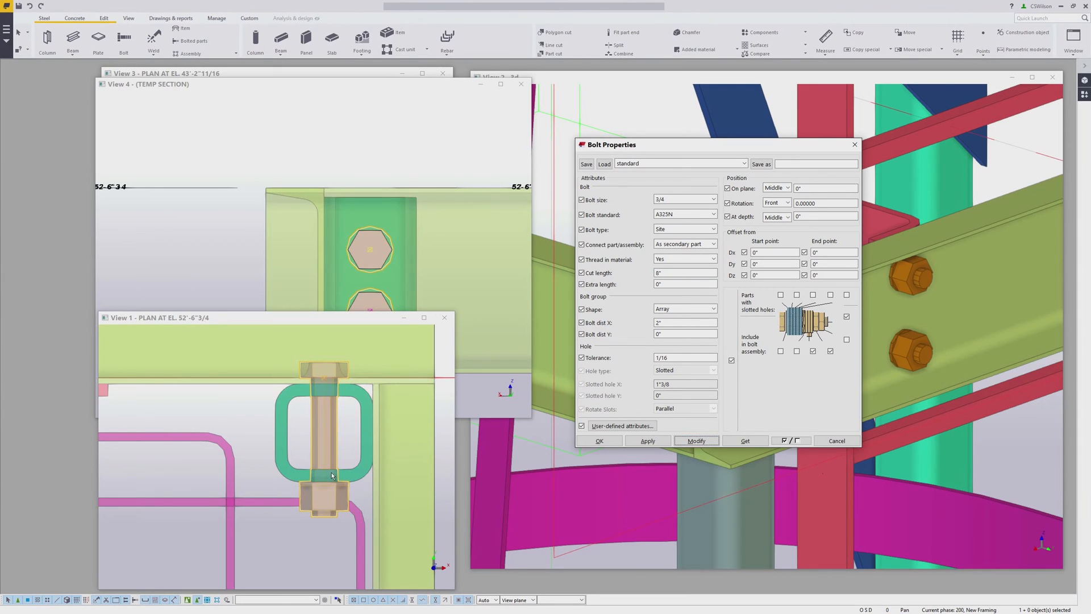
click(599, 440)
click(367, 196)
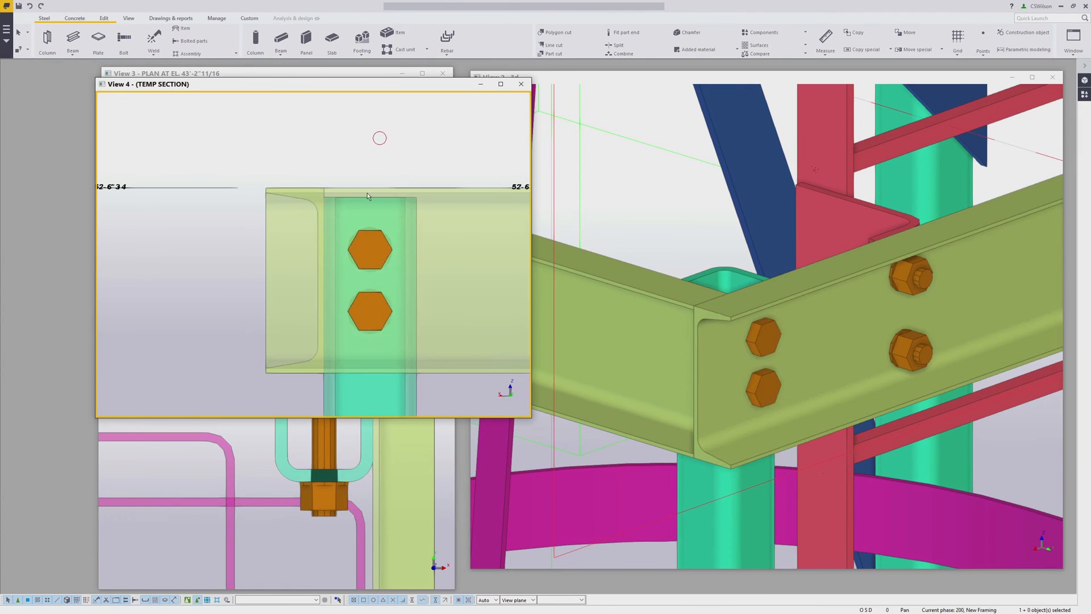
Step: Move the outer channel's end handle at the opposite column to 1/2" from the back of the perpendicular channel
scroll(275, 223, down, 8)
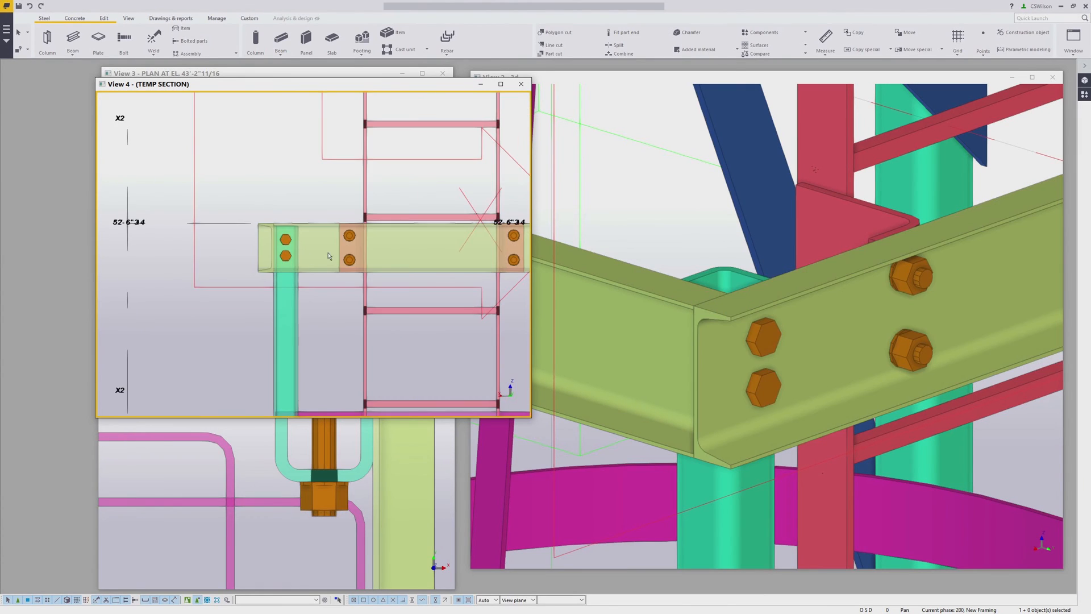
scroll(406, 255, up, 5)
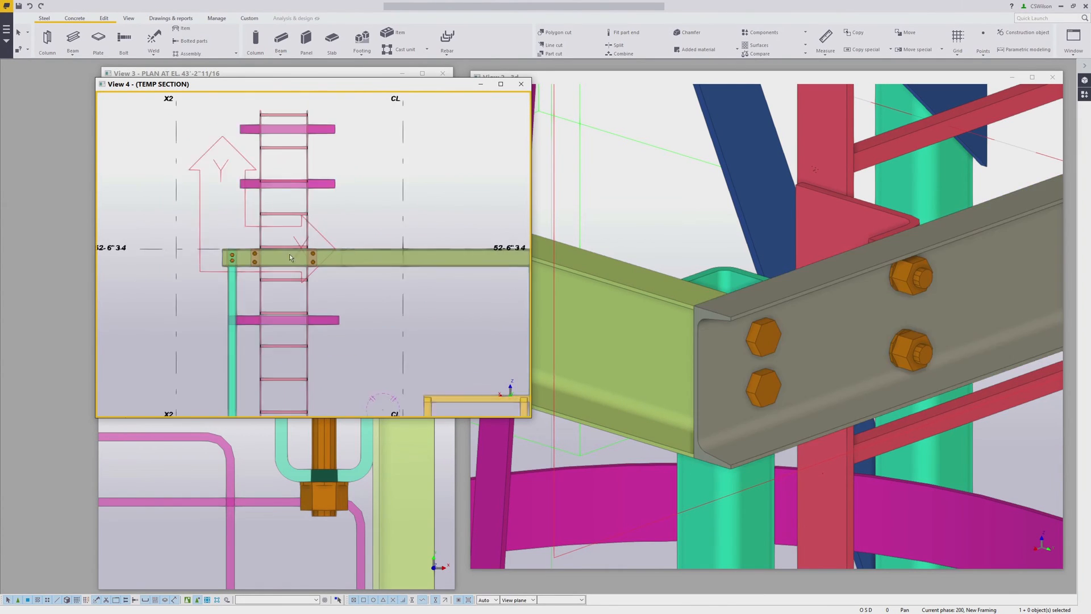
scroll(445, 255, up, 4)
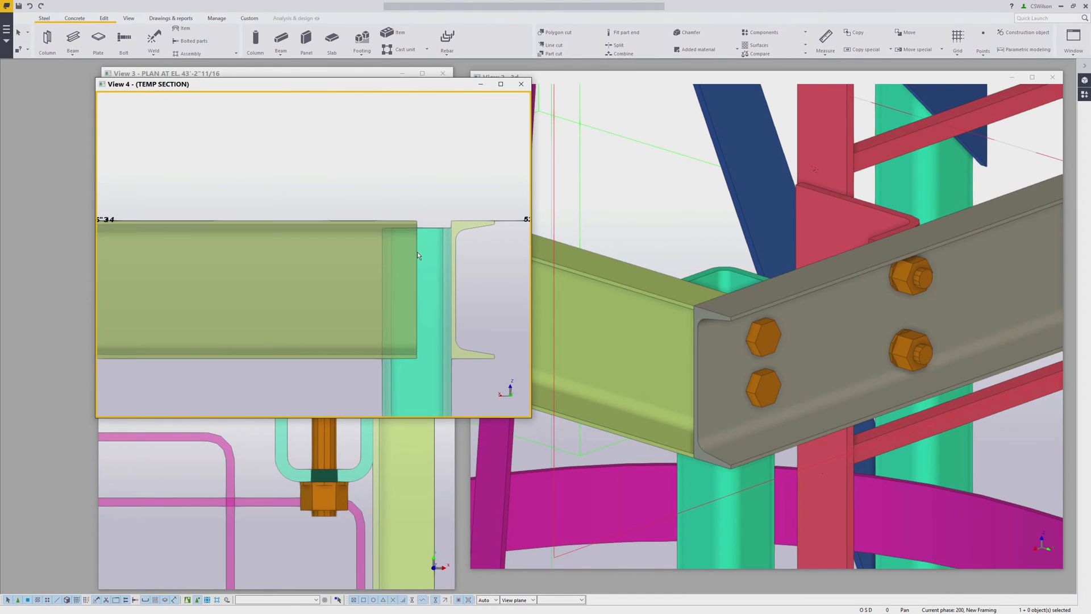
click(417, 222)
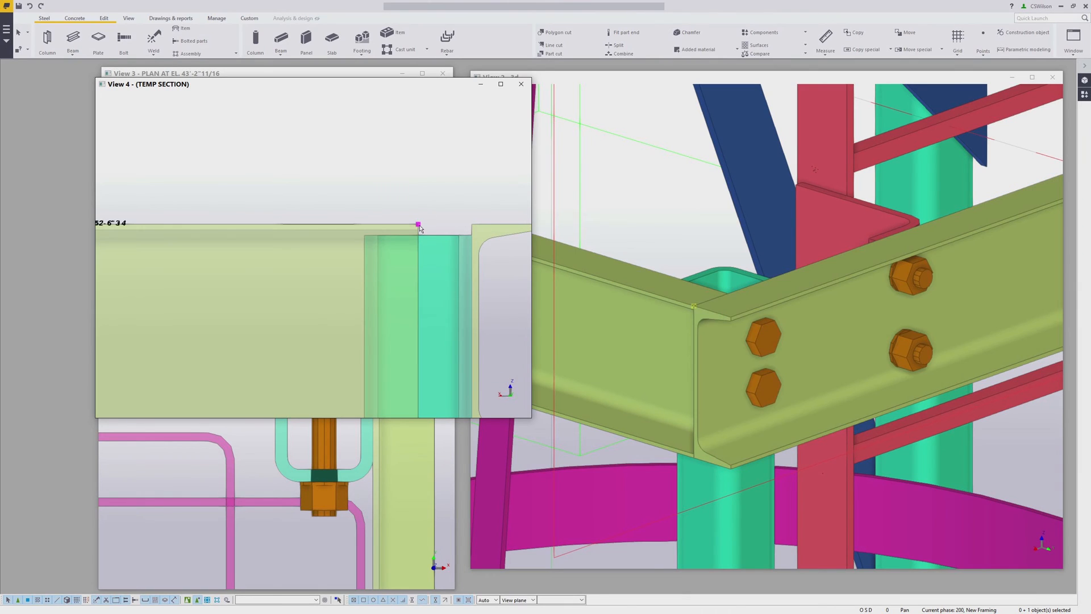
drag(418, 225, 414, 226)
right_click(412, 230)
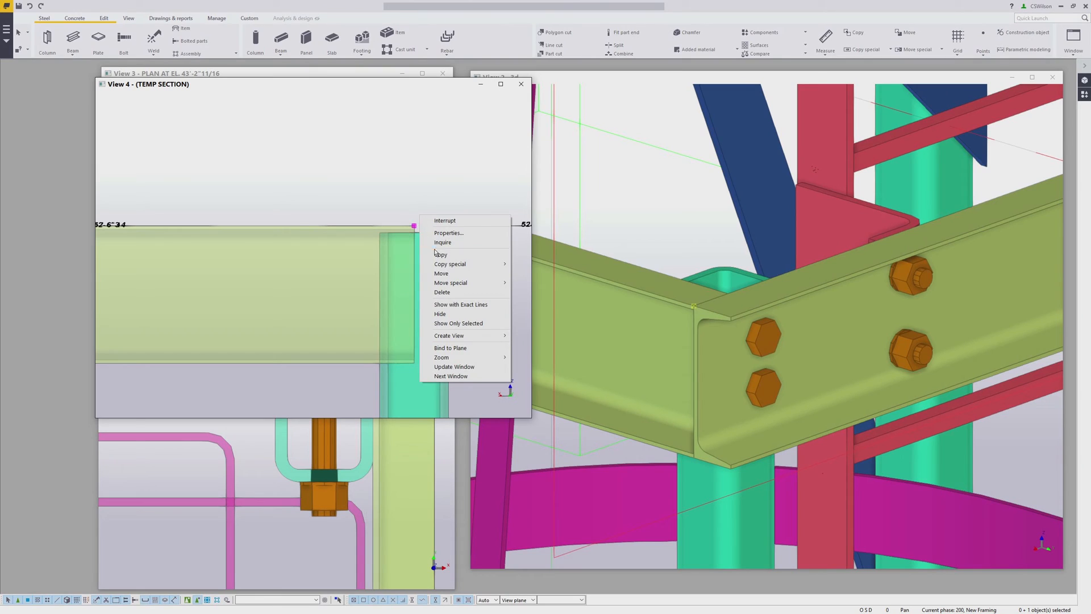
mouse_move(449, 264)
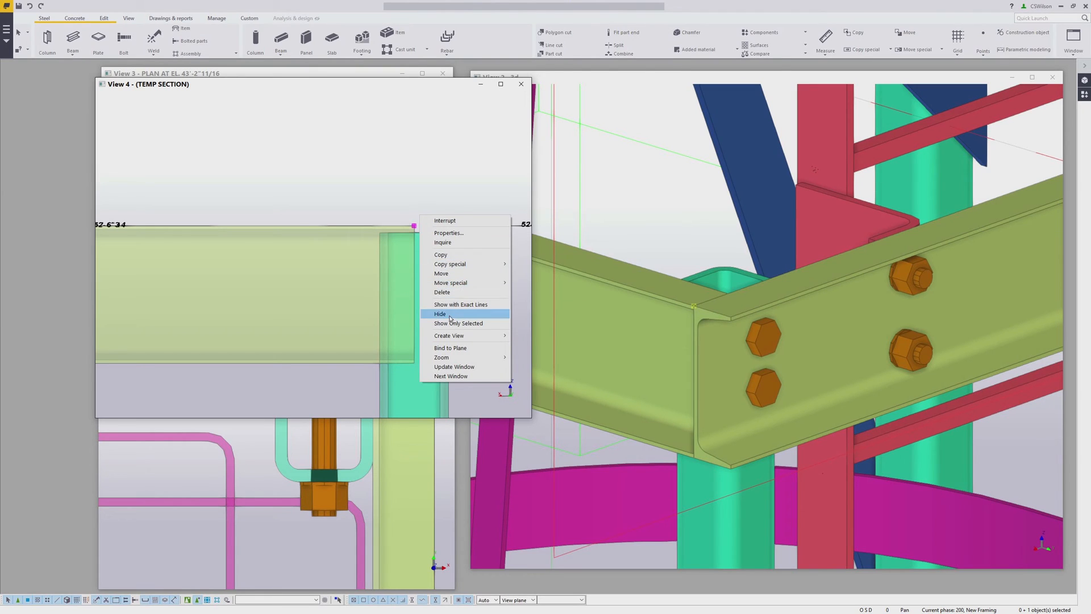
click(446, 273)
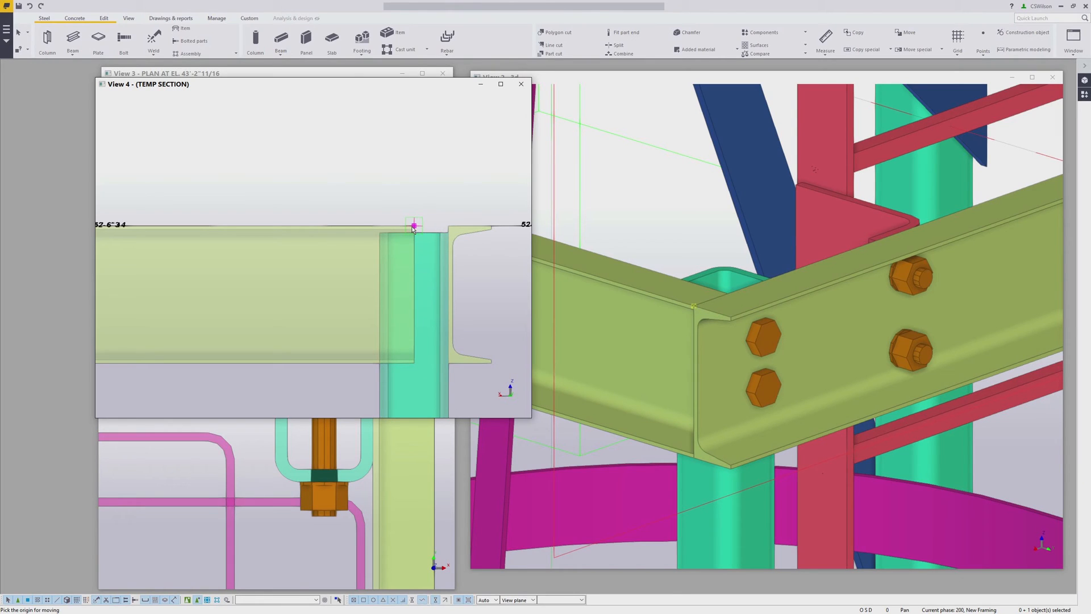
click(413, 226)
scroll(414, 209, down, 1)
scroll(426, 215, up, 2)
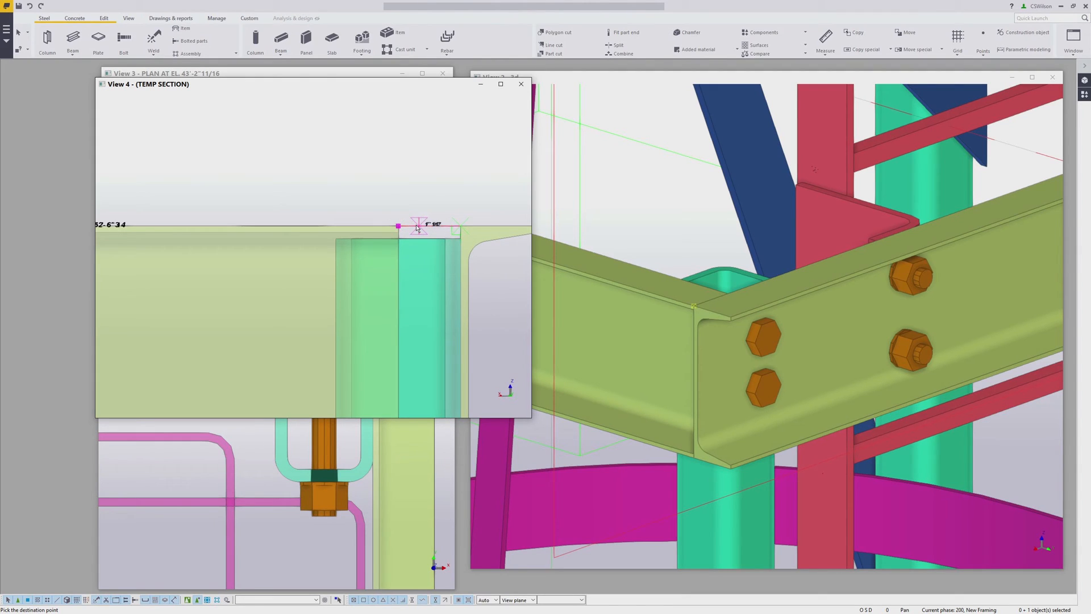
text(1/2)
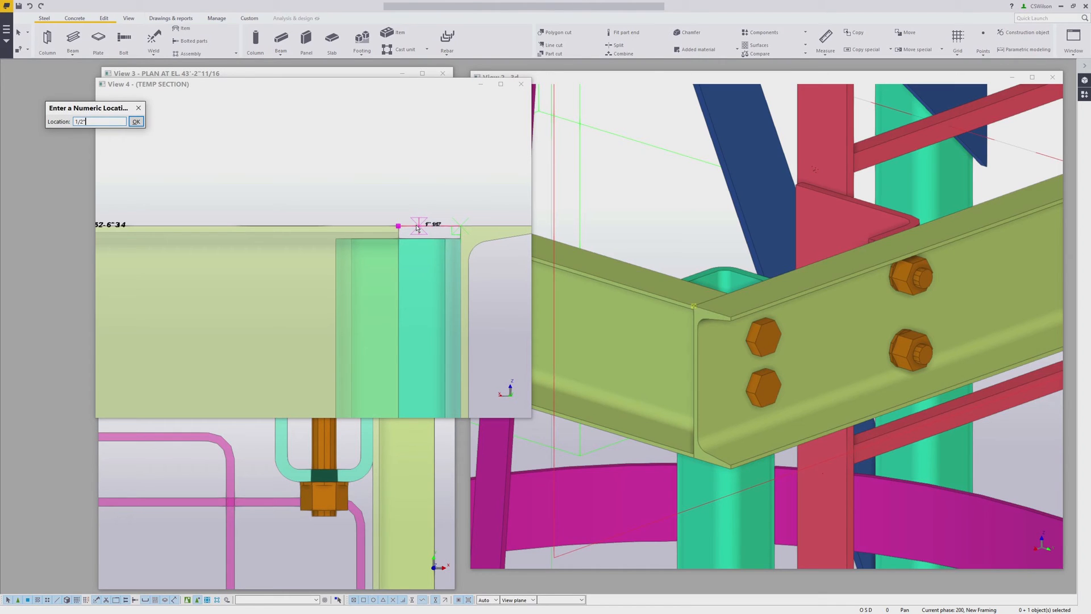
key(Return)
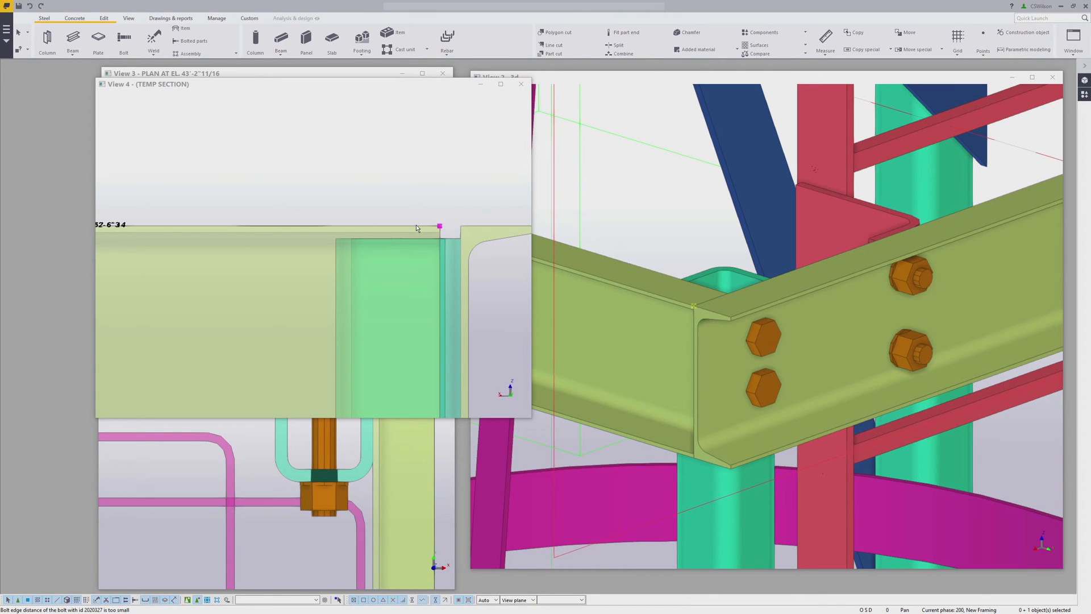
right_click(444, 202)
click(469, 208)
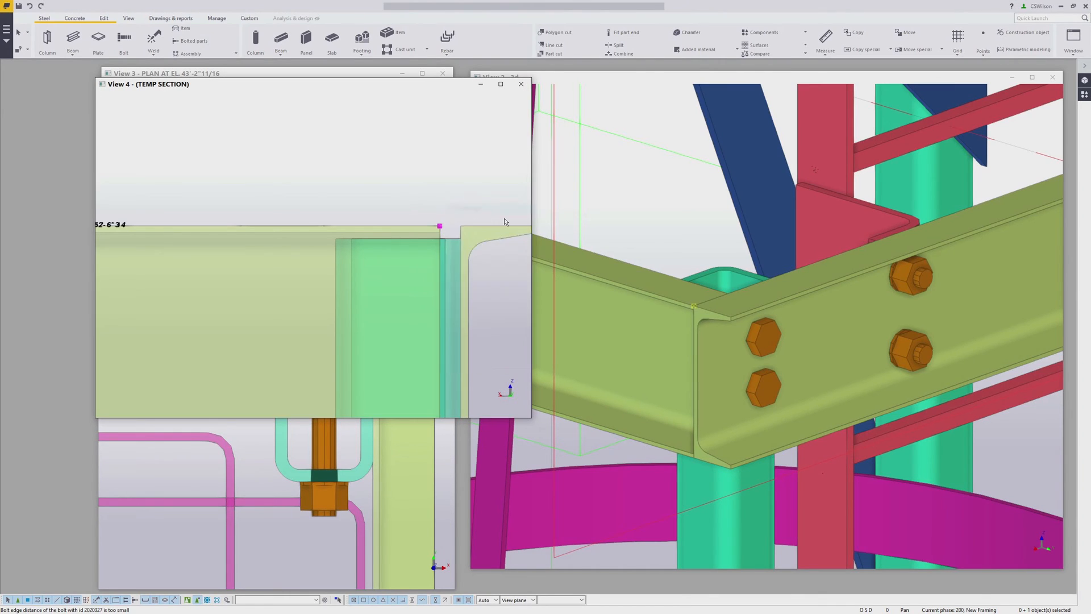
Step: Copy the corner column's bolt pair from its top centre to the top centre of the column at the channel's opposite end
scroll(443, 170, down, 5)
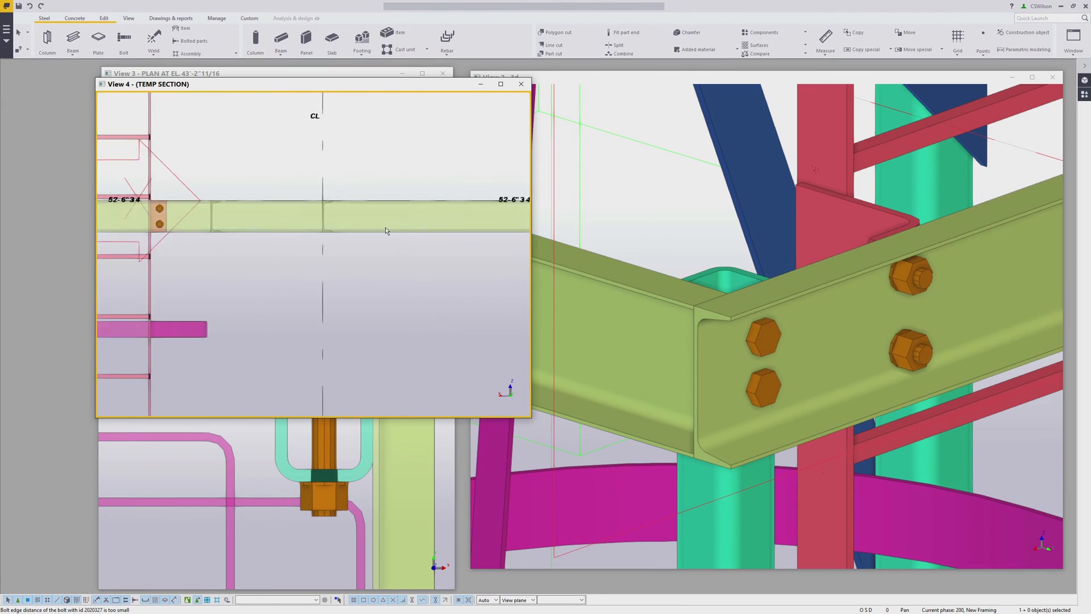
scroll(254, 226, up, 5)
click(240, 231)
right_click(240, 233)
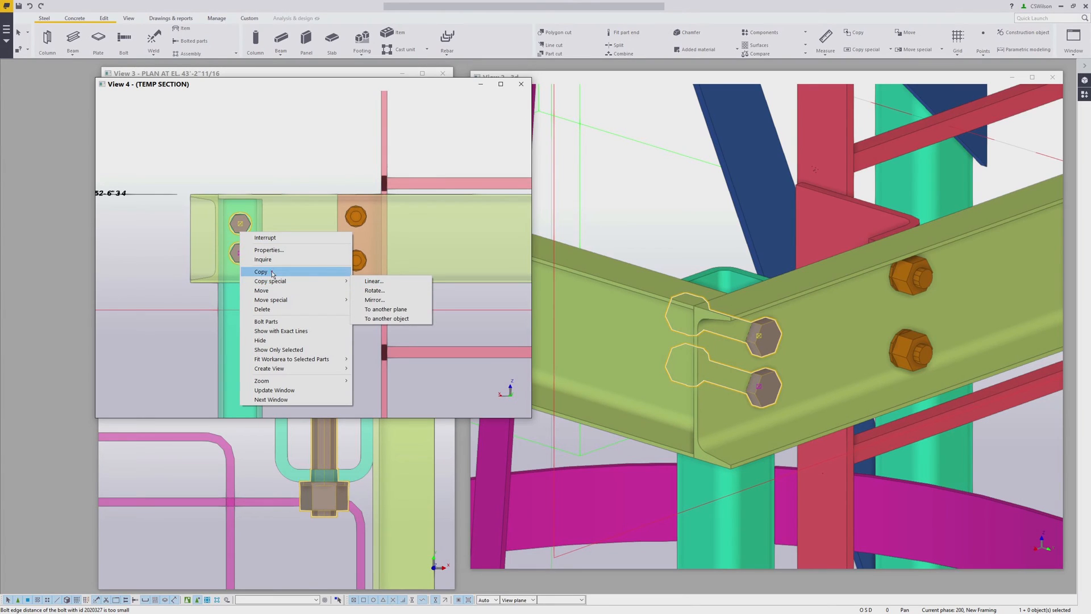
click(271, 272)
scroll(239, 198, up, 2)
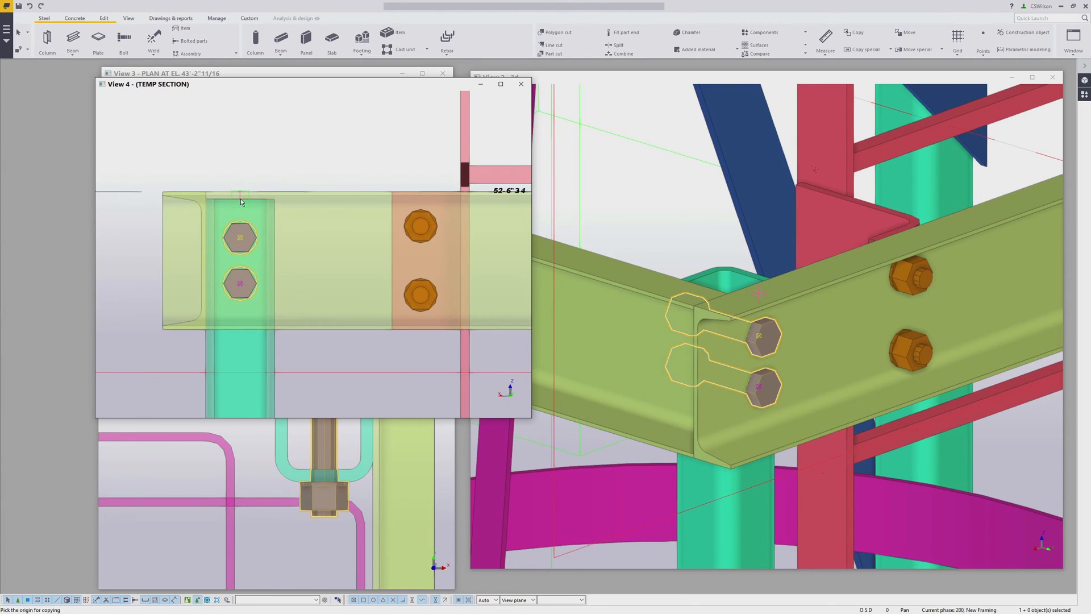
click(241, 199)
scroll(241, 199, down, 5)
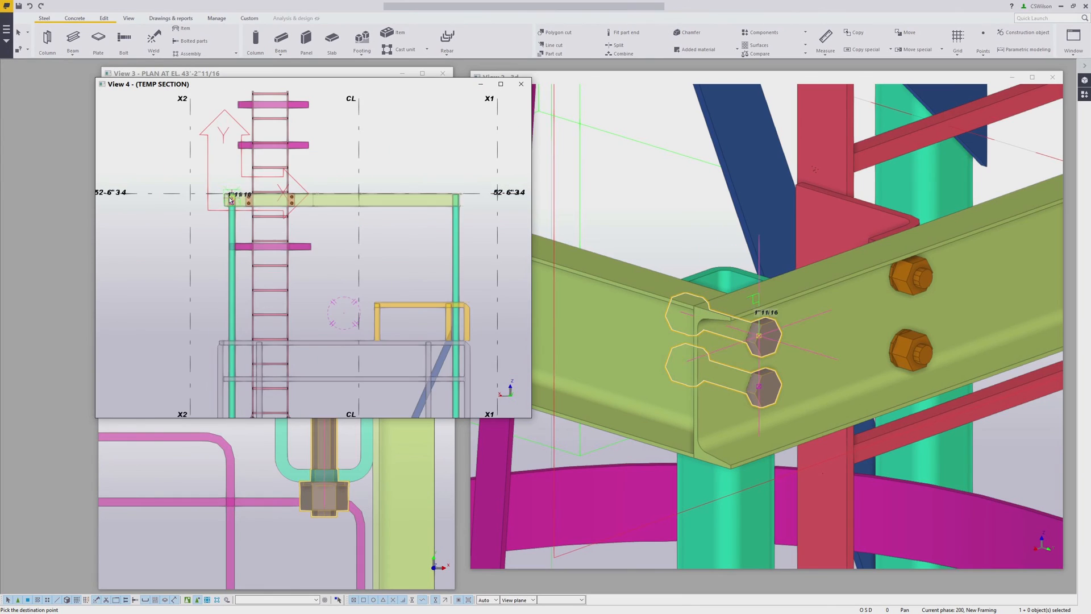
scroll(455, 203, up, 5)
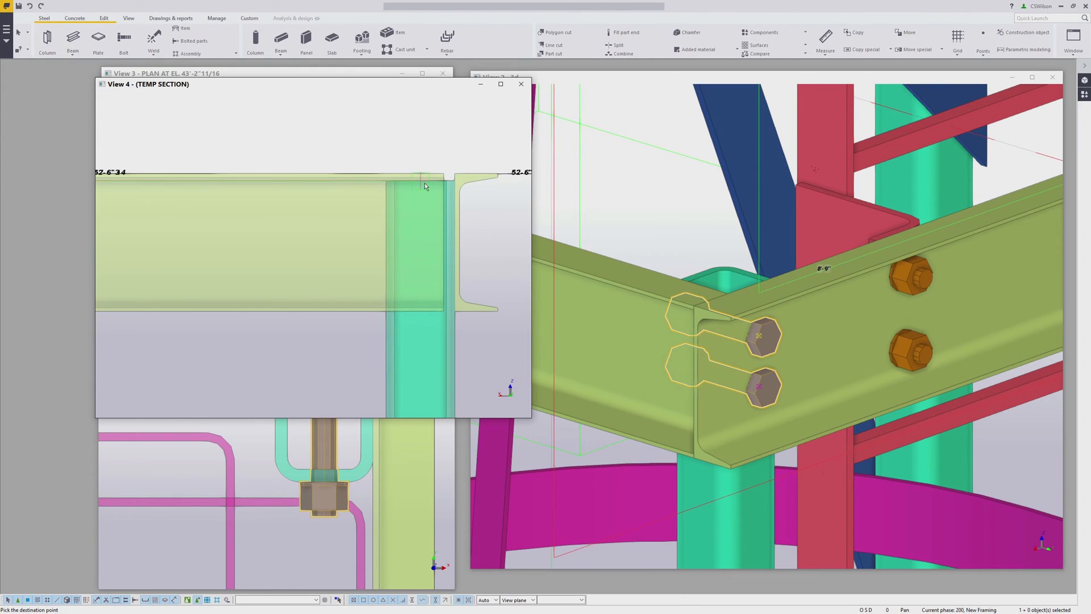
right_click(349, 220)
click(368, 227)
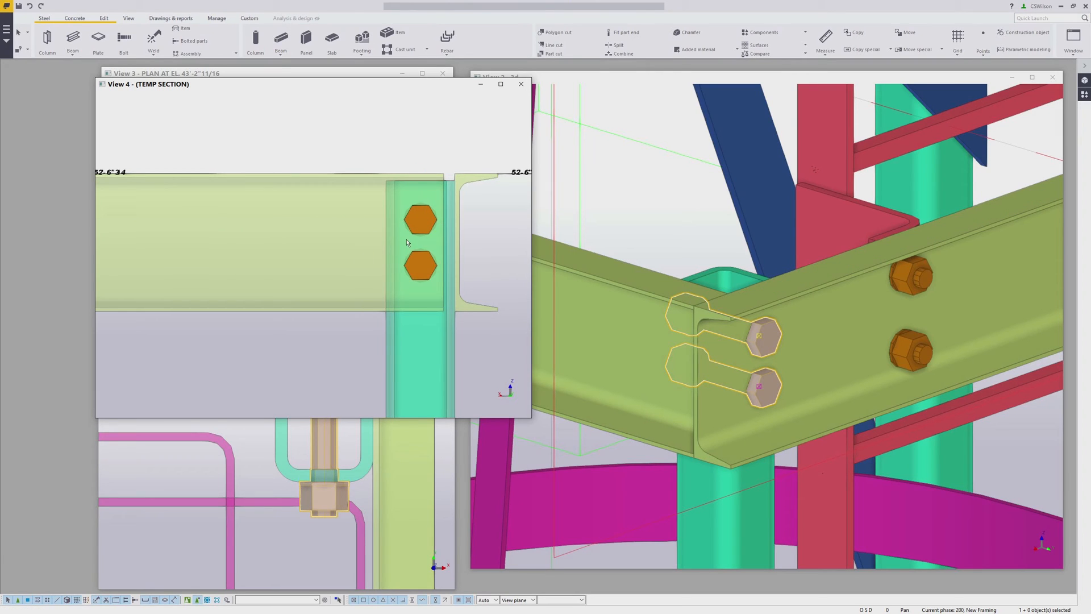
click(129, 18)
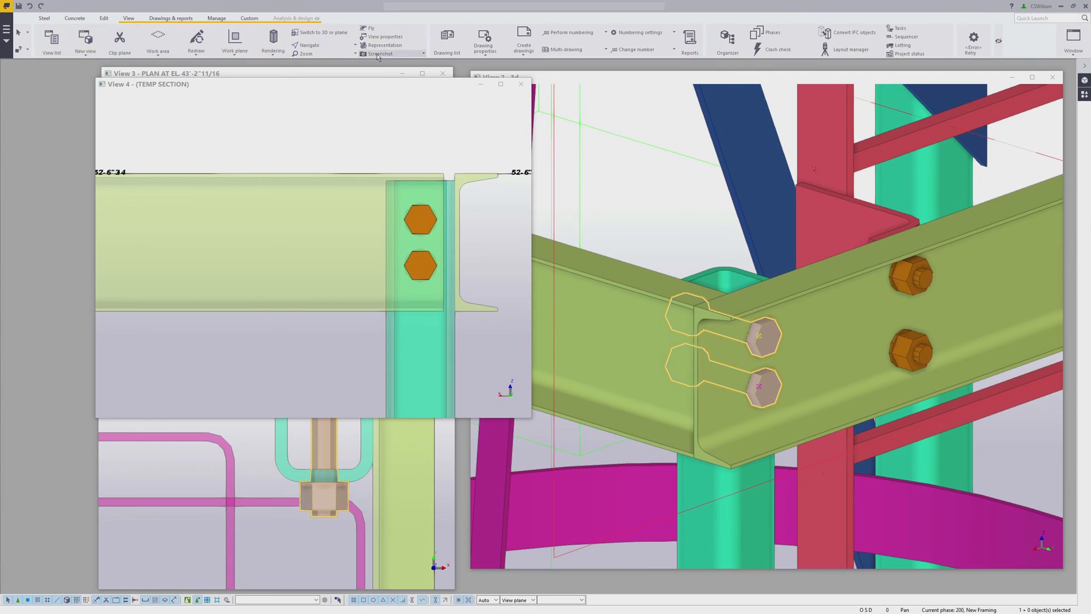
click(103, 19)
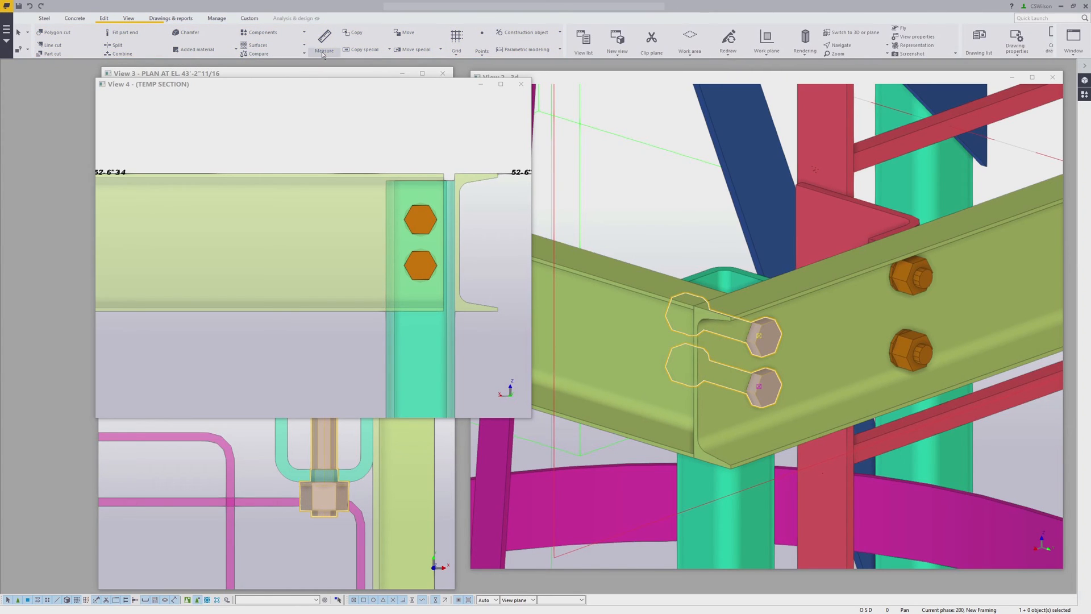
Step: Measure the copied bolt pair's spacing and edge distances on the channel in the temporary section view
click(323, 51)
click(335, 152)
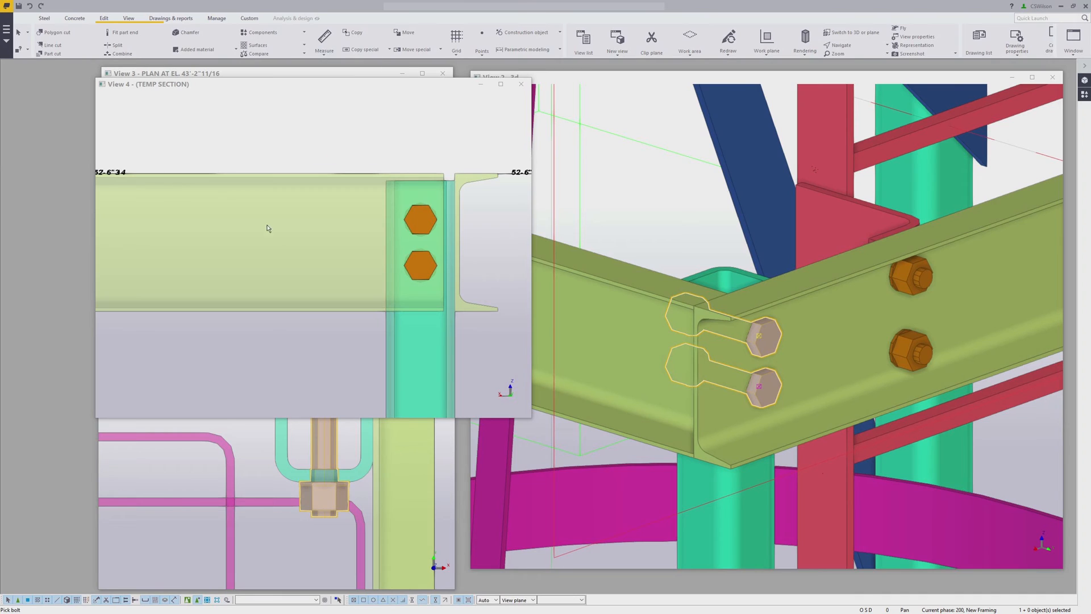
click(422, 209)
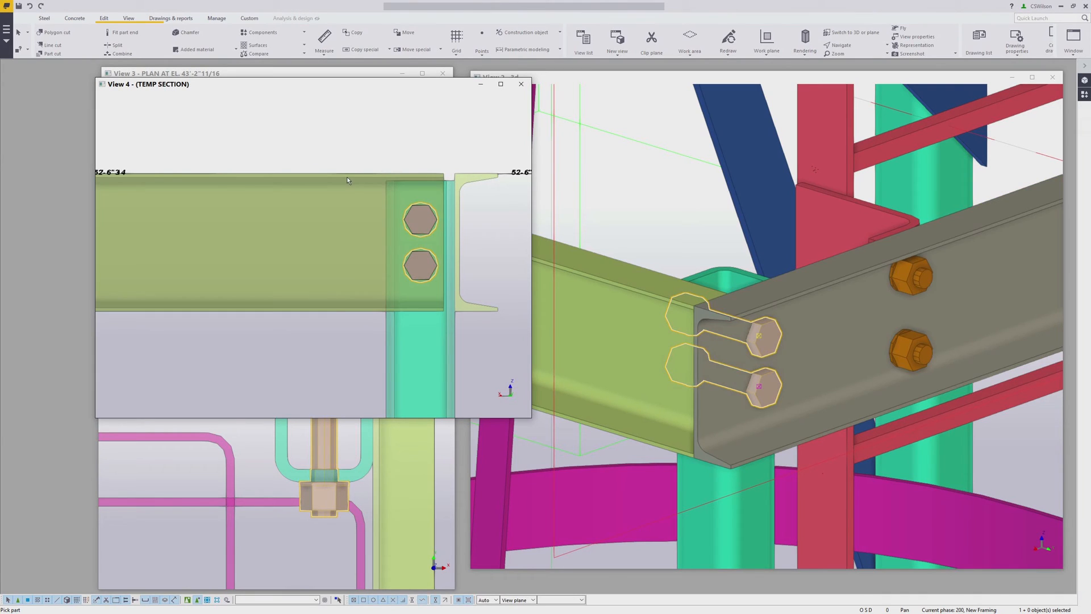
middle_click(347, 176)
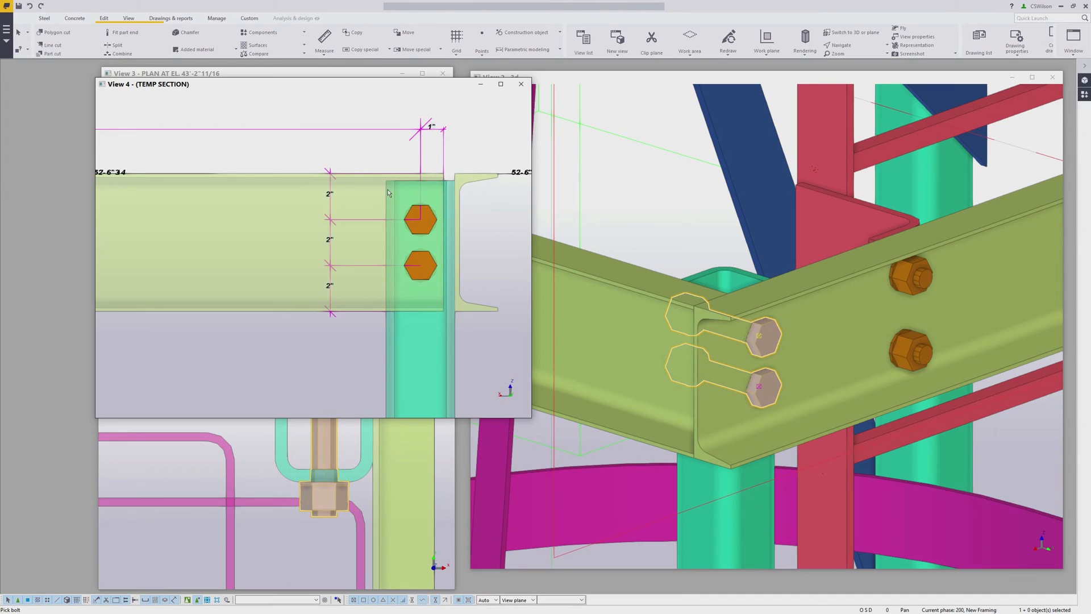
right_click(383, 163)
key(Escape)
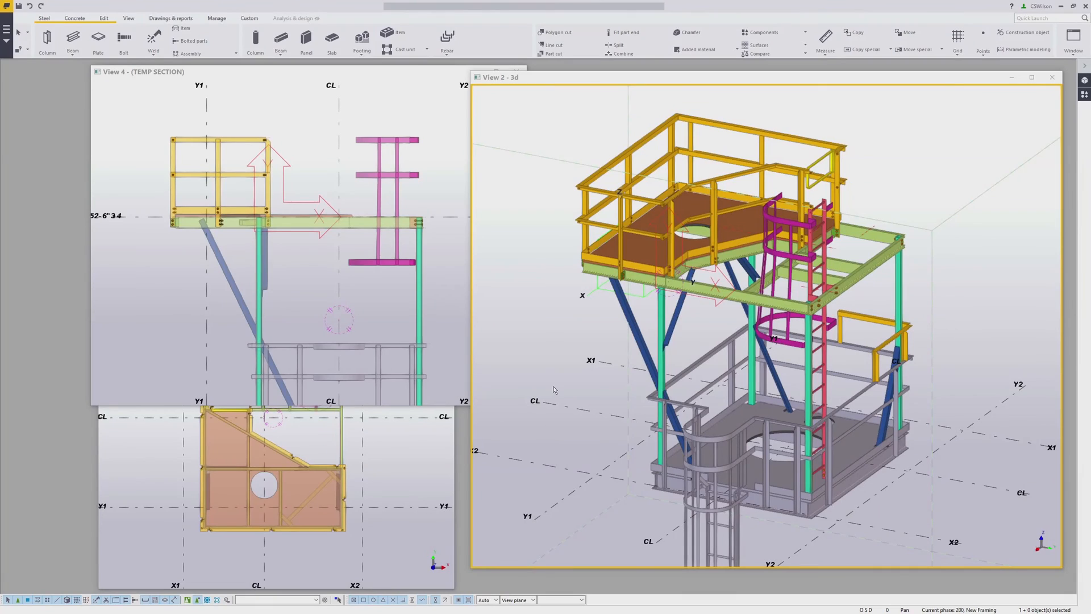
Step: Move the extension channel's end handle 1/2" away from the adjoining platform channel at the column below the deck corner
click(375, 482)
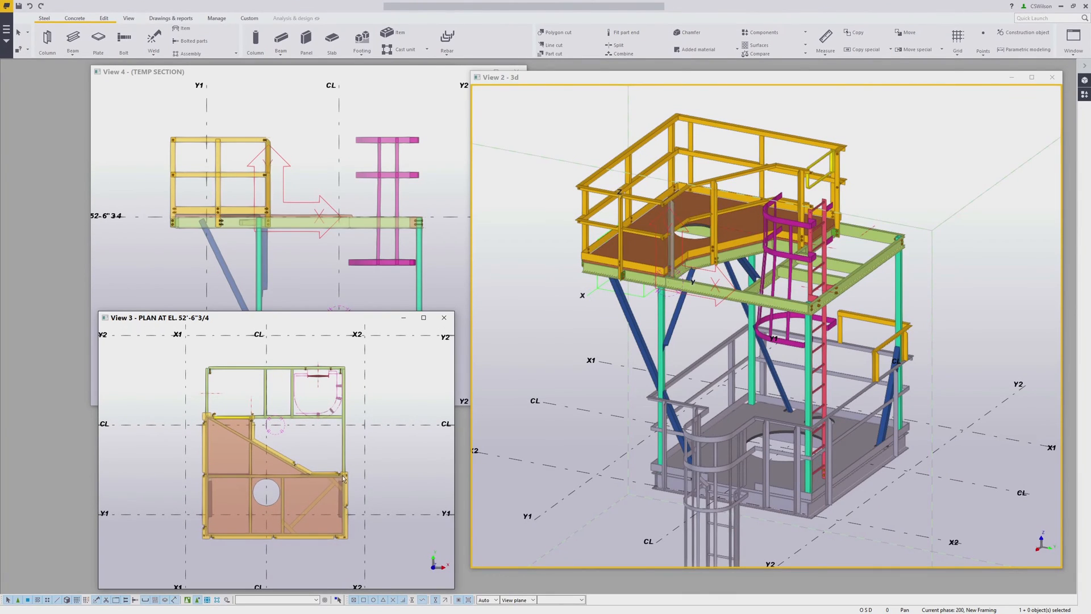
scroll(672, 292, up, 3)
scroll(672, 293, up, 3)
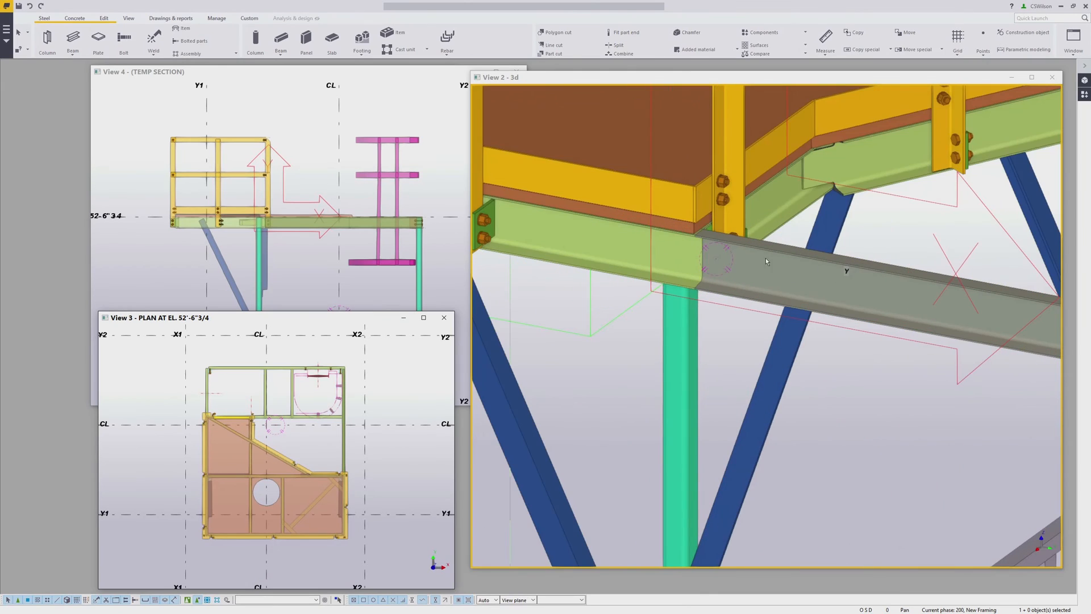
scroll(718, 251, up, 2)
scroll(364, 477, up, 5)
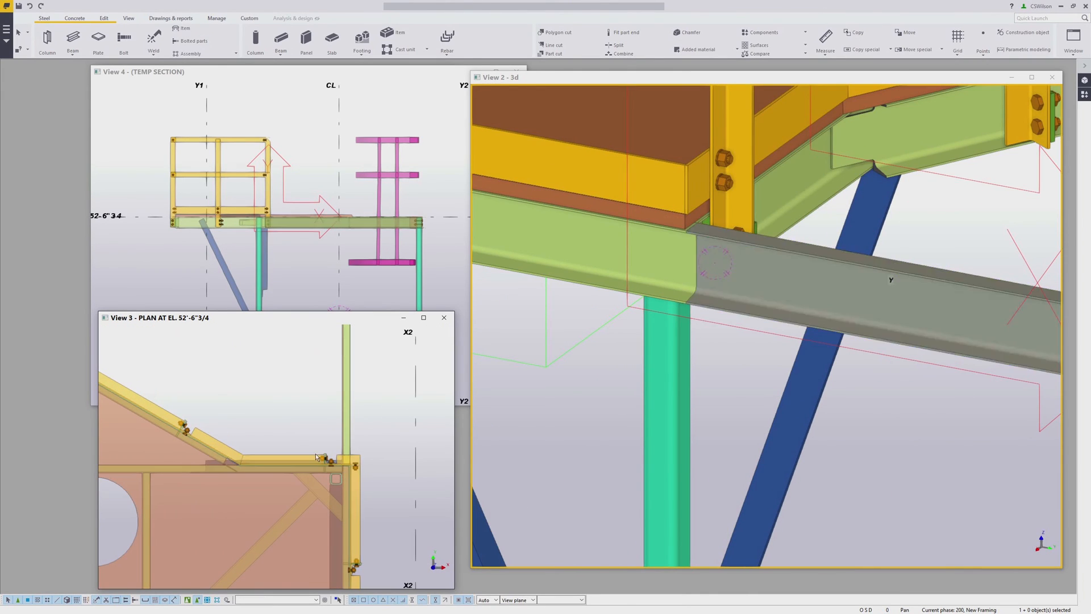
scroll(364, 477, up, 1)
middle_drag(363, 477, 378, 424)
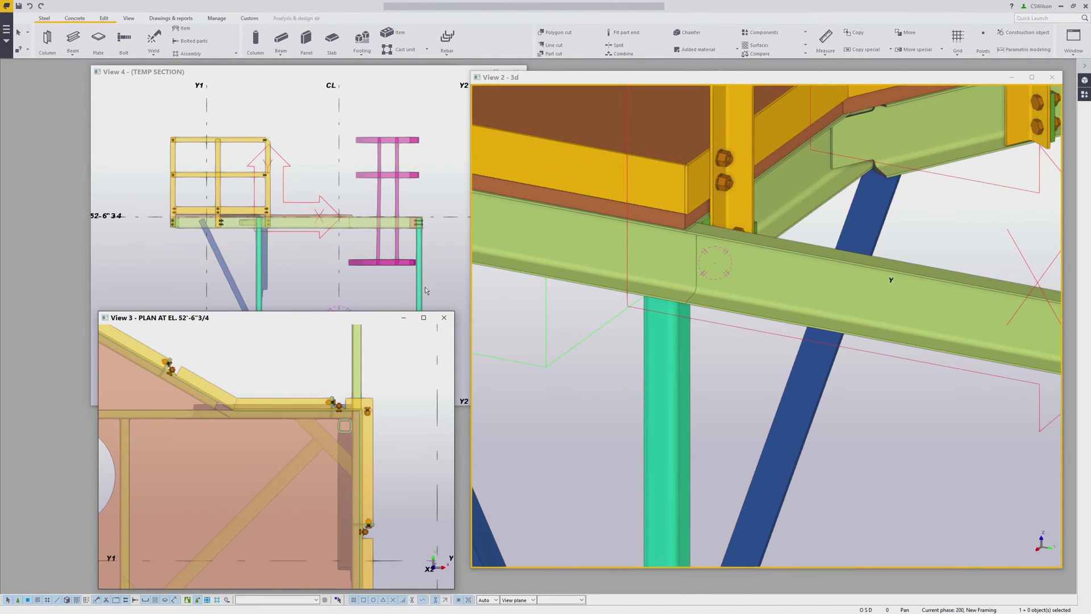
click(392, 111)
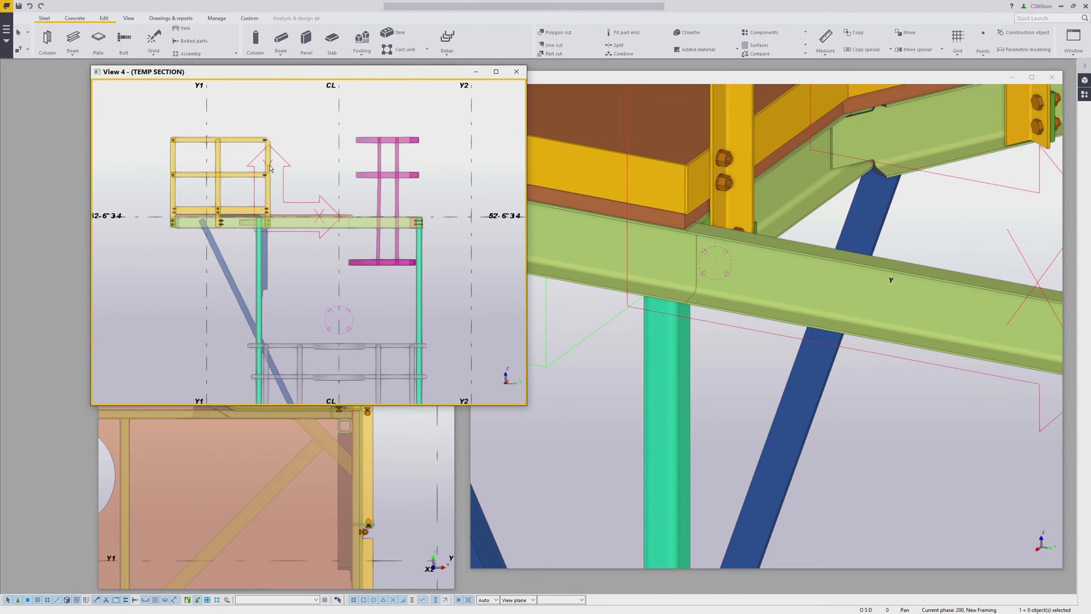
scroll(308, 220, up, 8)
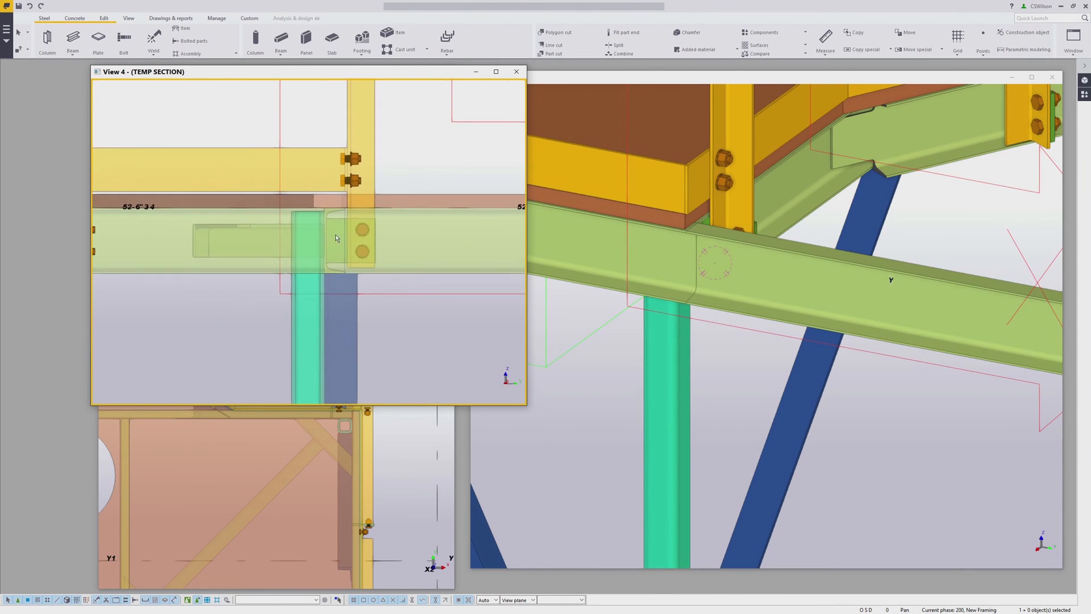
middle_drag(345, 224, 330, 230)
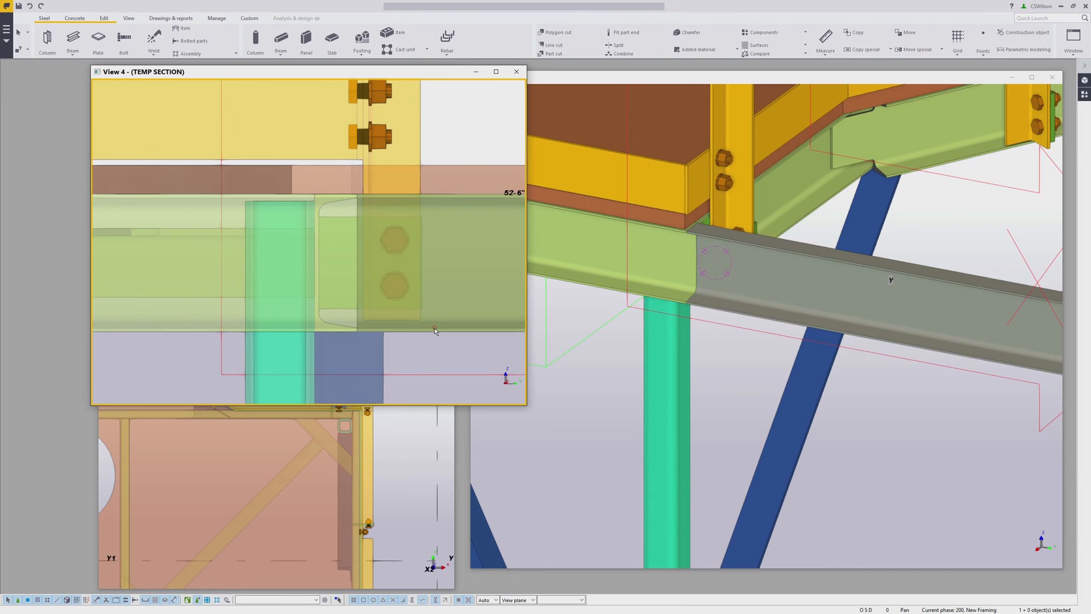
click(434, 327)
click(357, 194)
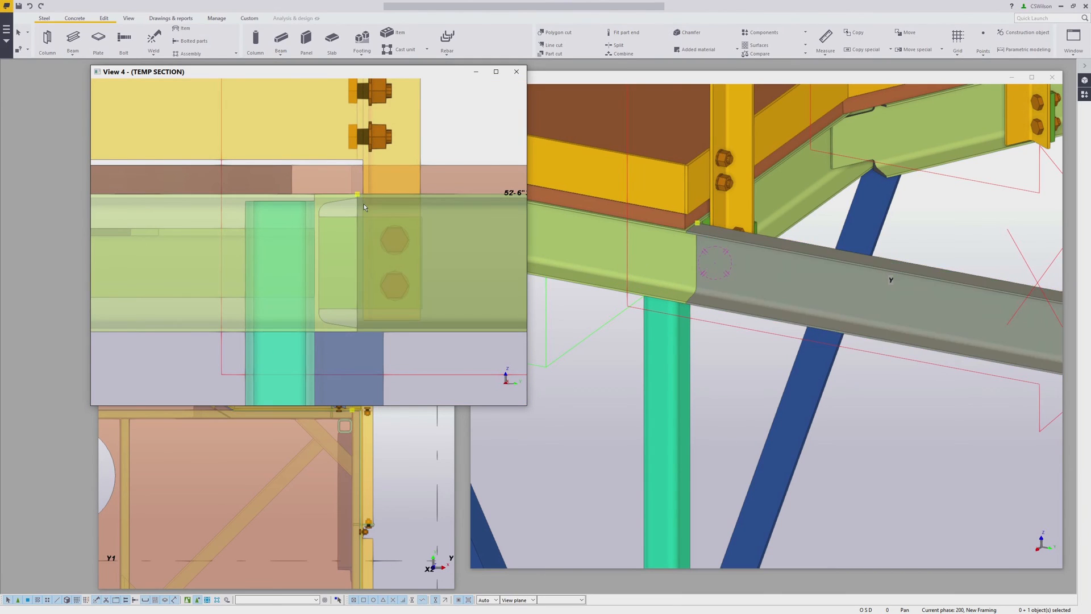
right_click(366, 209)
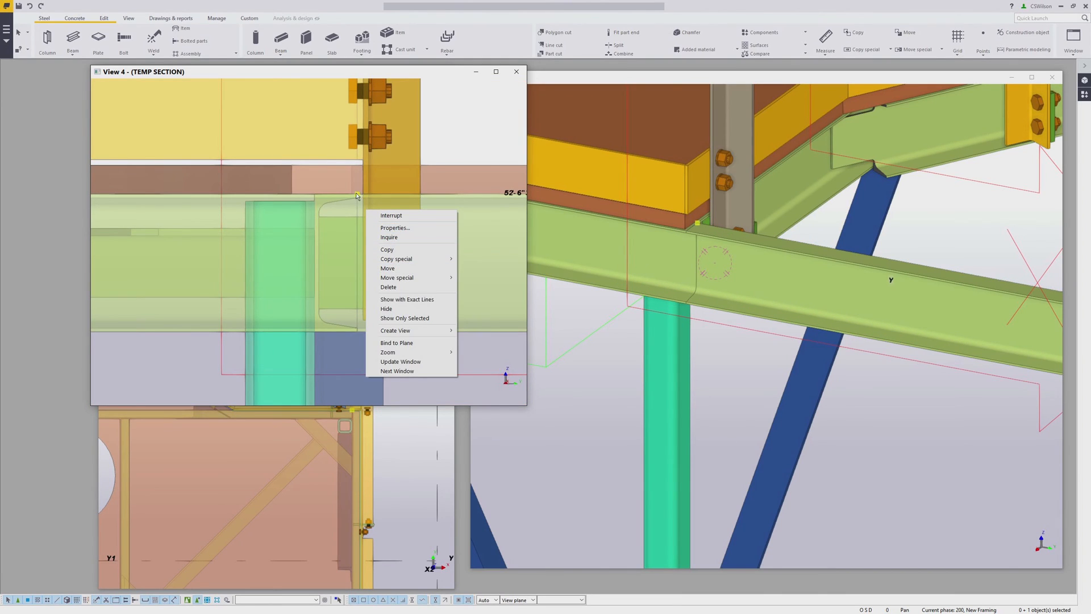
click(401, 269)
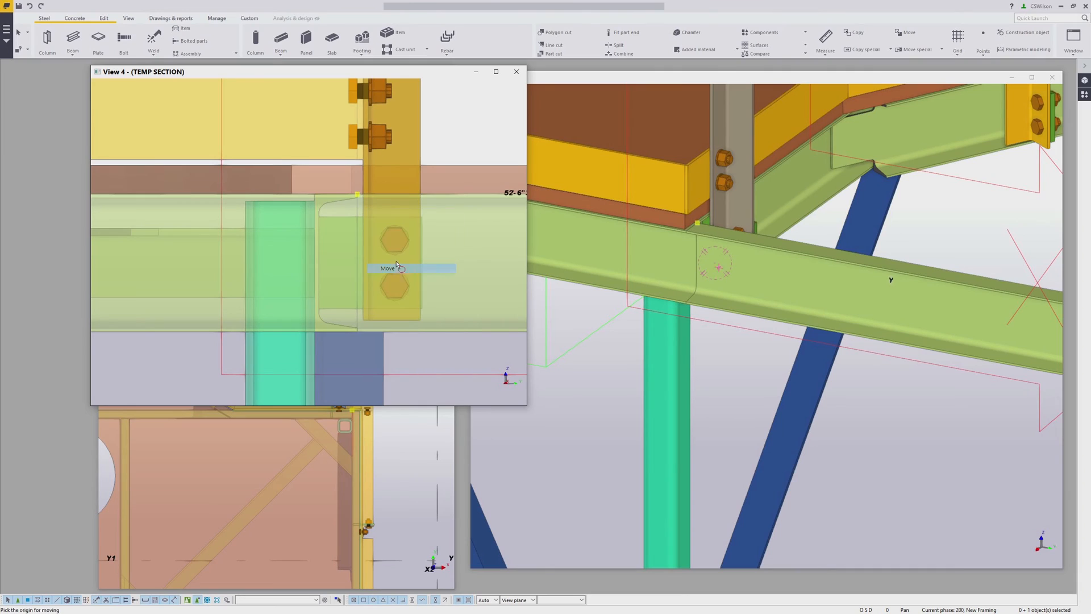
click(362, 194)
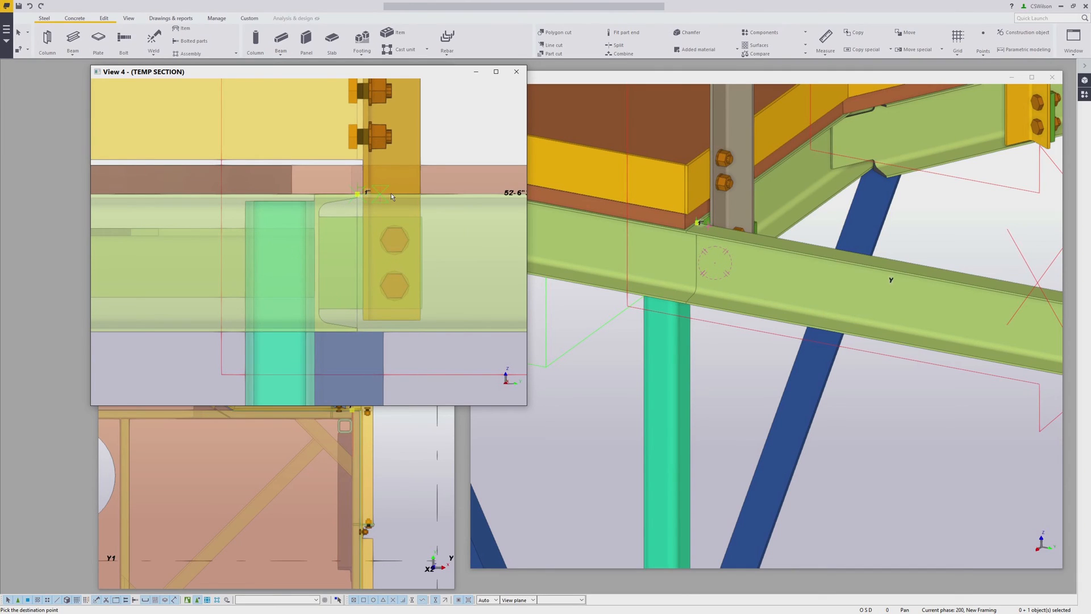
text(1/2)
key(Return)
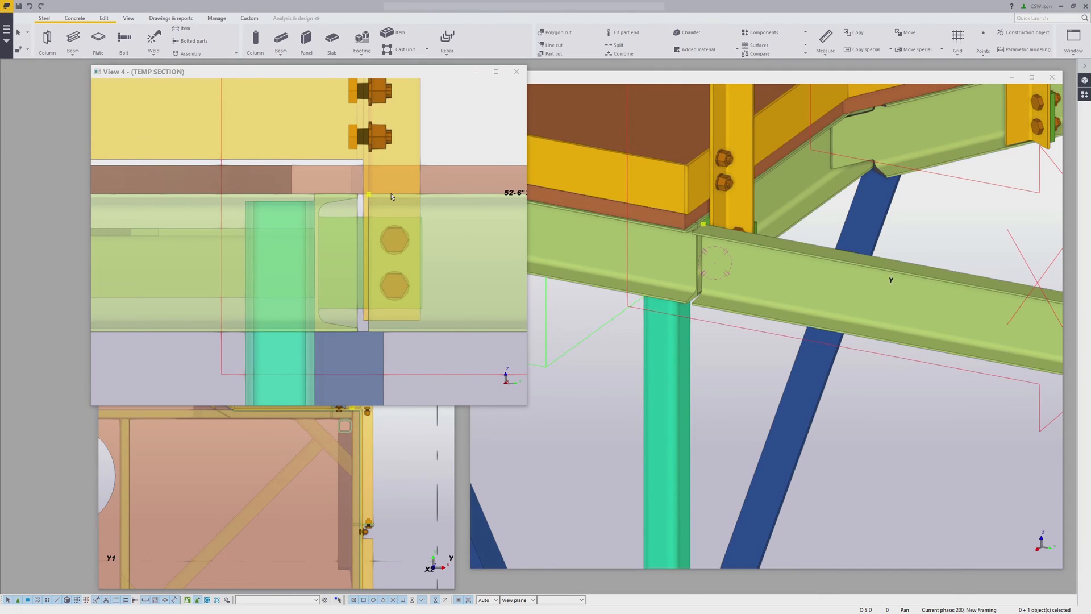
right_click(447, 227)
click(467, 231)
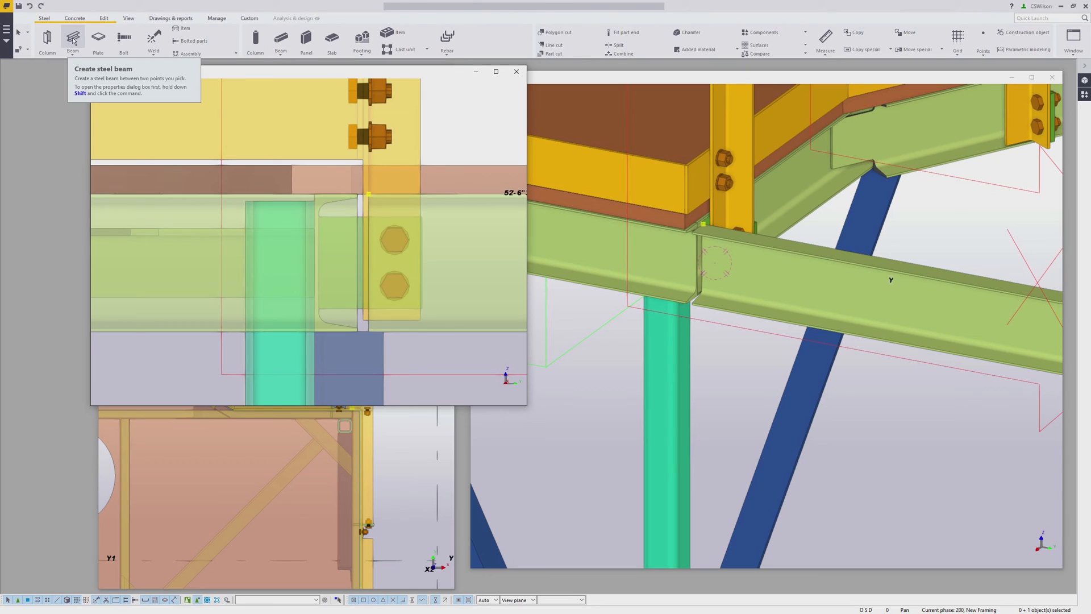
Step: Start a steel beam from the Plate settings with part start number 100 and the name CONNECTION PLATE
shift+click(72, 38)
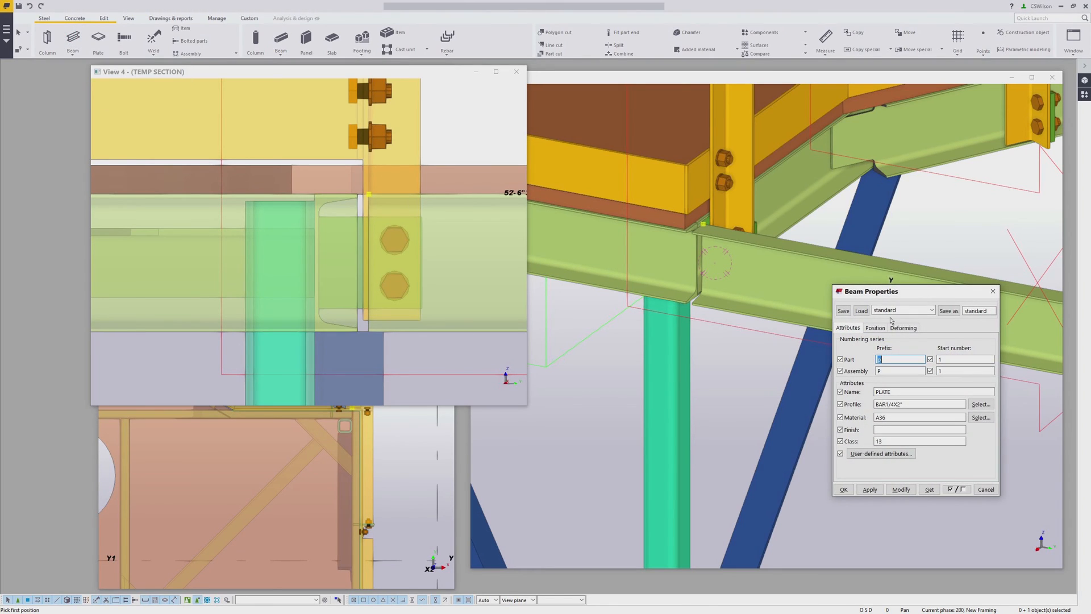
click(895, 310)
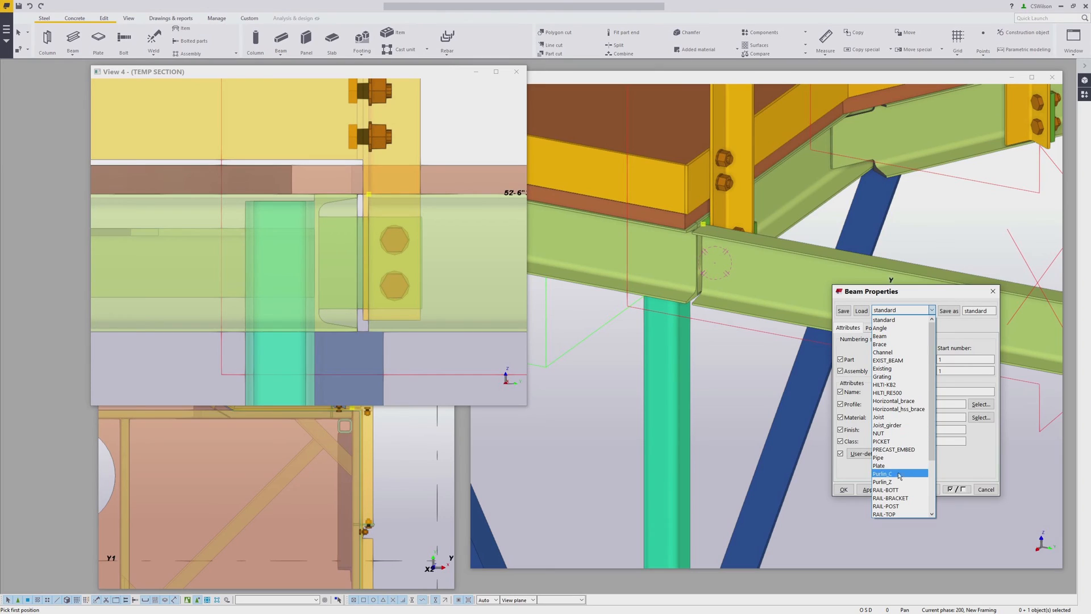
click(879, 465)
click(861, 311)
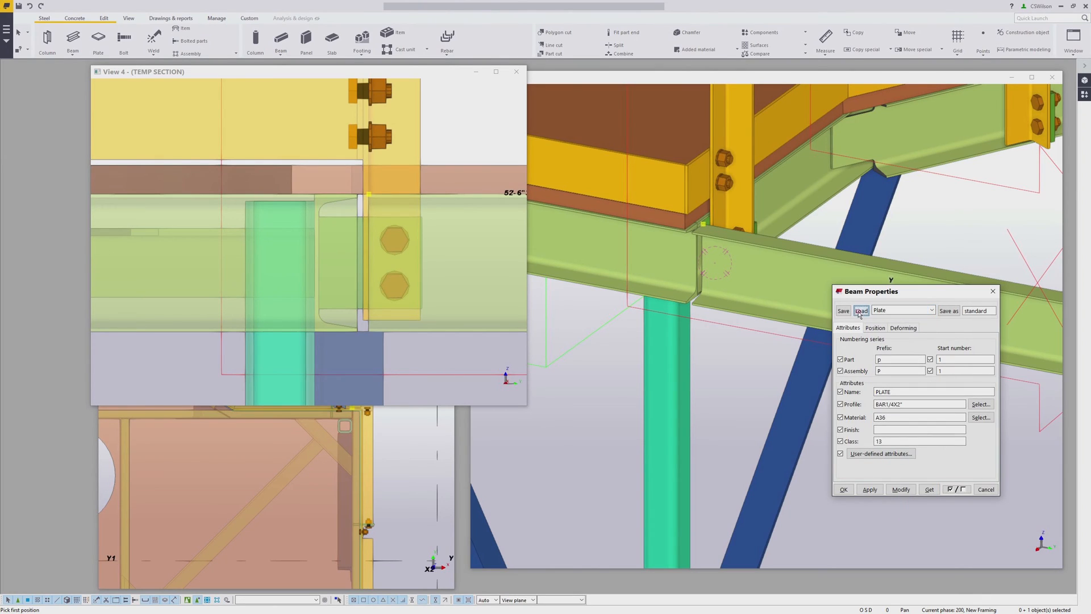
click(950, 360)
click(876, 391)
text(CONMNM)
key(BackSpace)
key(BackSpace)
key(BackSpace)
text(NECTION)
Step: Set the connection plate's profile to PL3/8X4" and its class to 3, and apply the properties
click(881, 404)
key(BackSpace)
text(3/8)
double_click(885, 442)
click(869, 489)
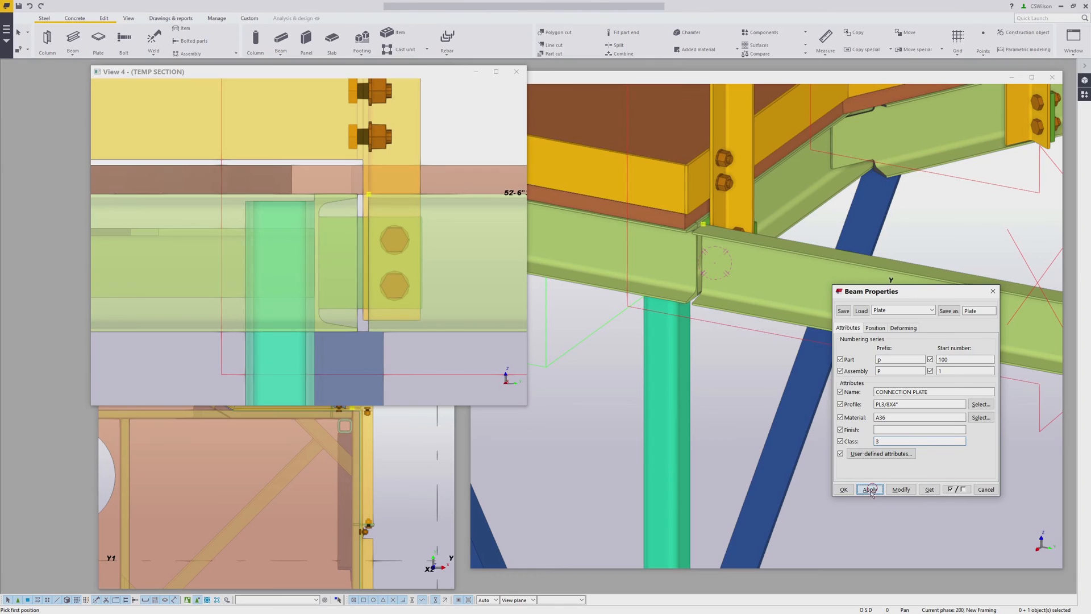
click(844, 489)
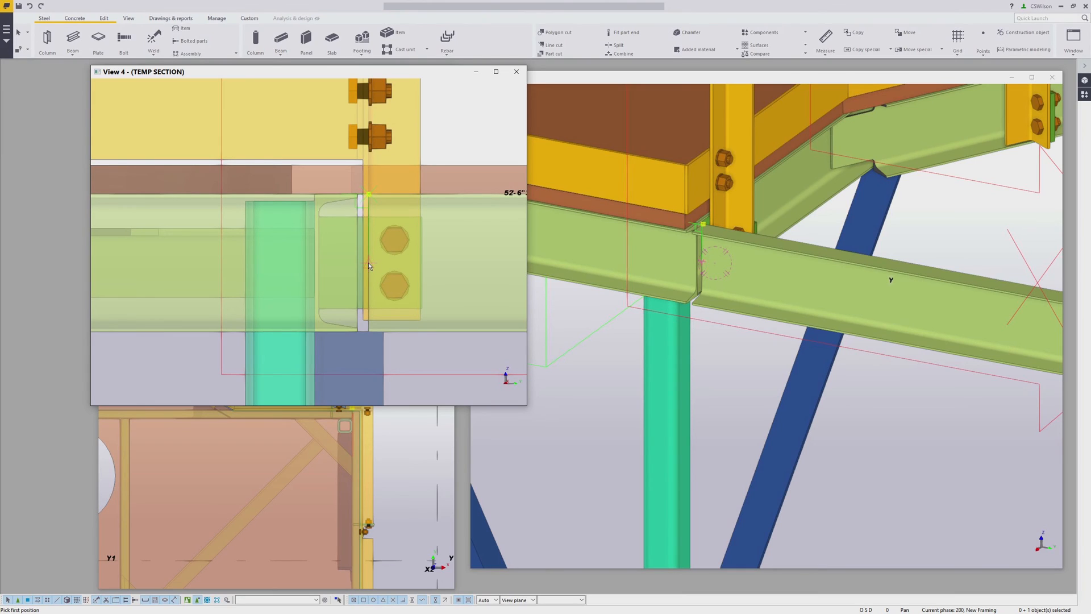
Step: Place the connection plate horizontally across the channel gap at the channels' mid-height, about 7 5/8" long, ending over the column
scroll(369, 264, up, 5)
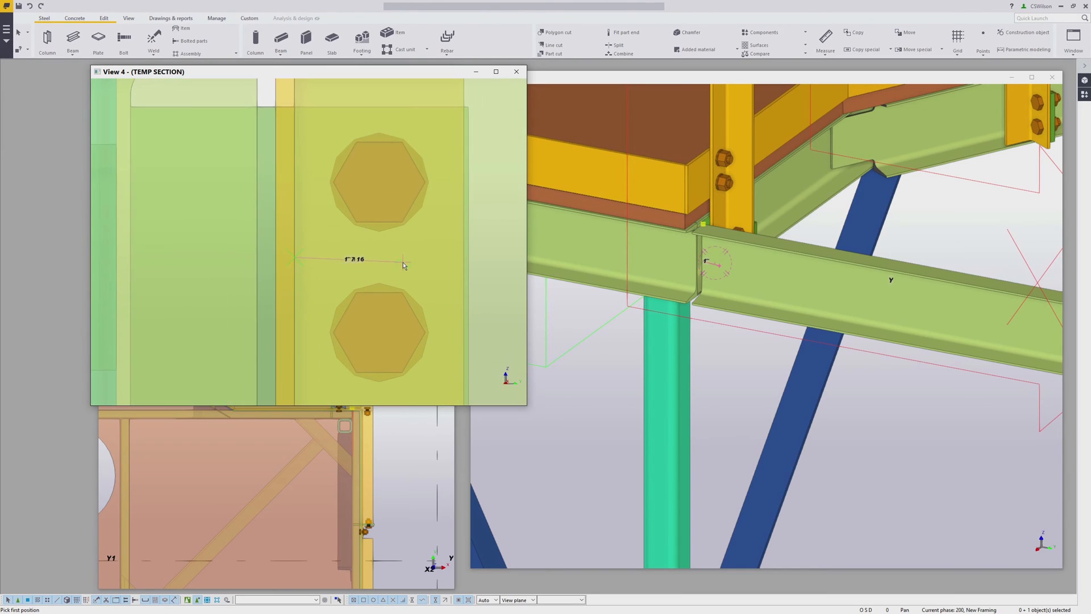
click(482, 257)
scroll(490, 254, down, 3)
scroll(363, 245, up, 3)
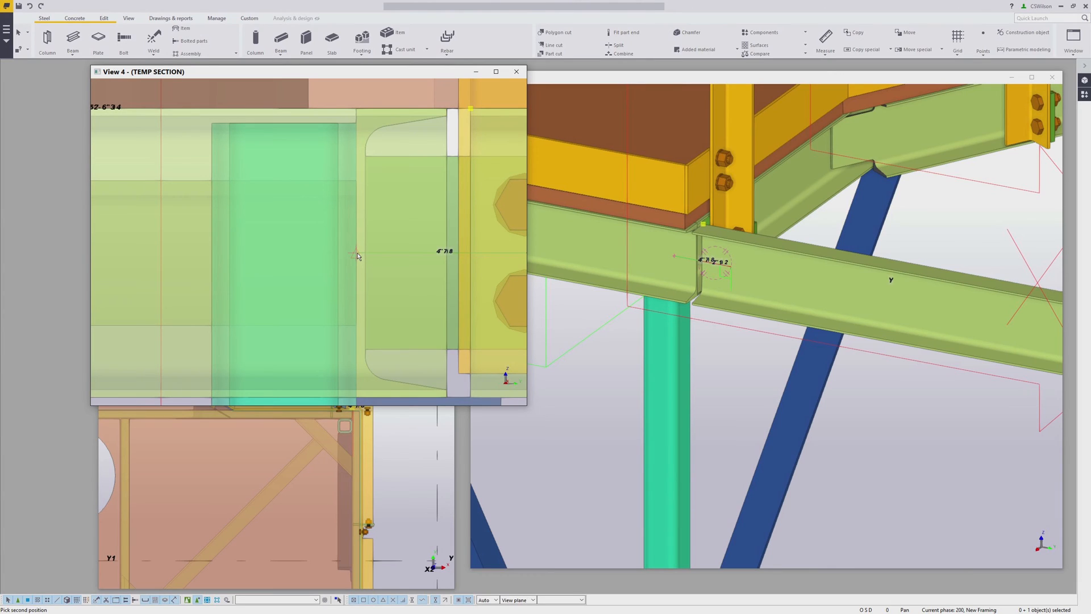
scroll(307, 258, up, 3)
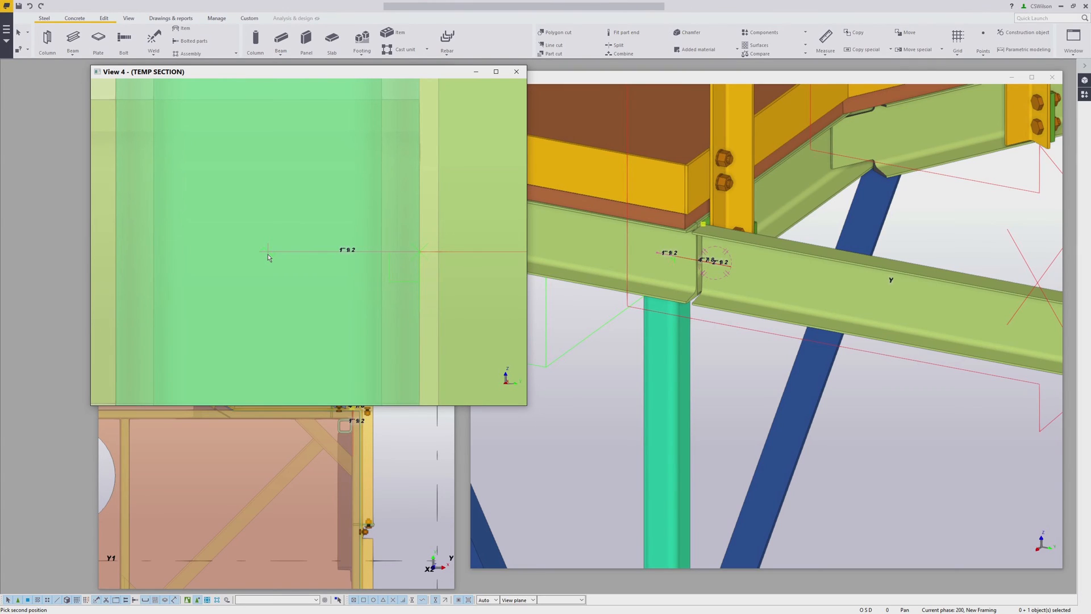
click(268, 251)
scroll(268, 252, down, 1)
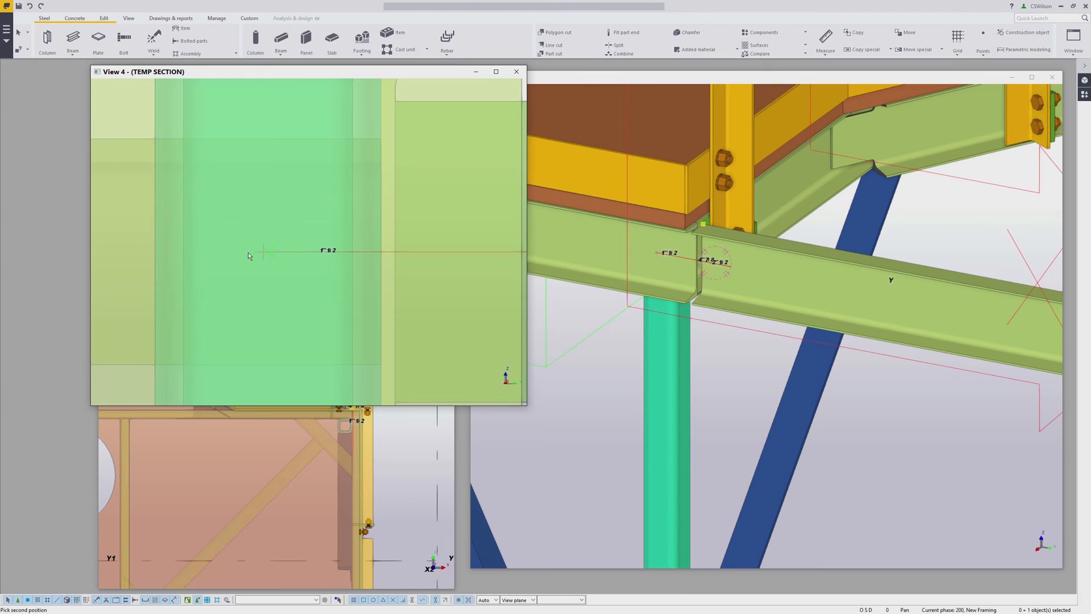
click(174, 253)
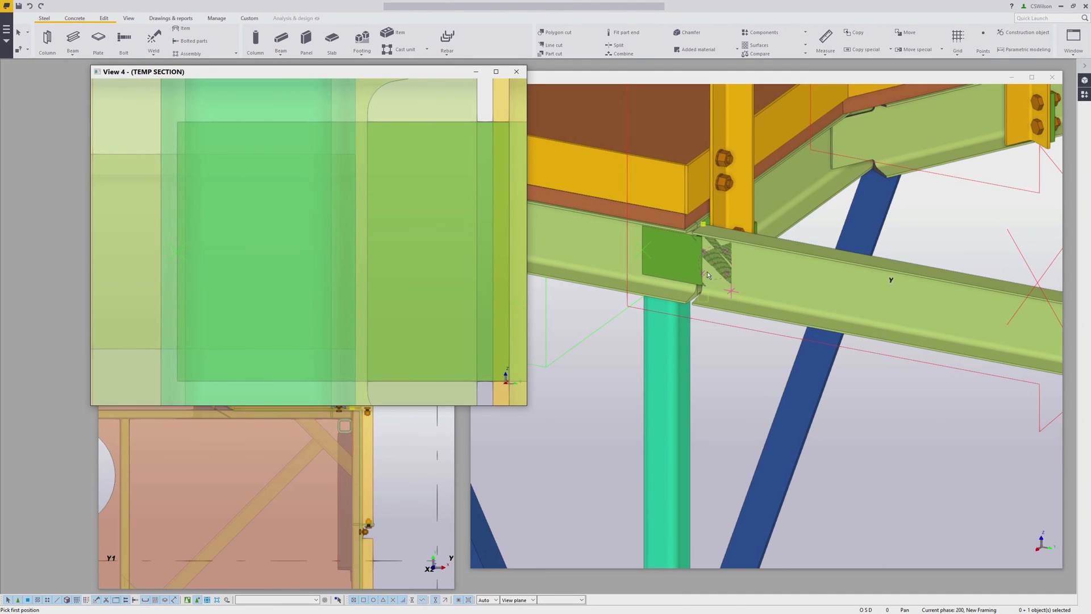
Step: Set the connection plate's depth position to Front, modify the plate and deselect it
scroll(707, 271, up, 3)
scroll(679, 282, up, 2)
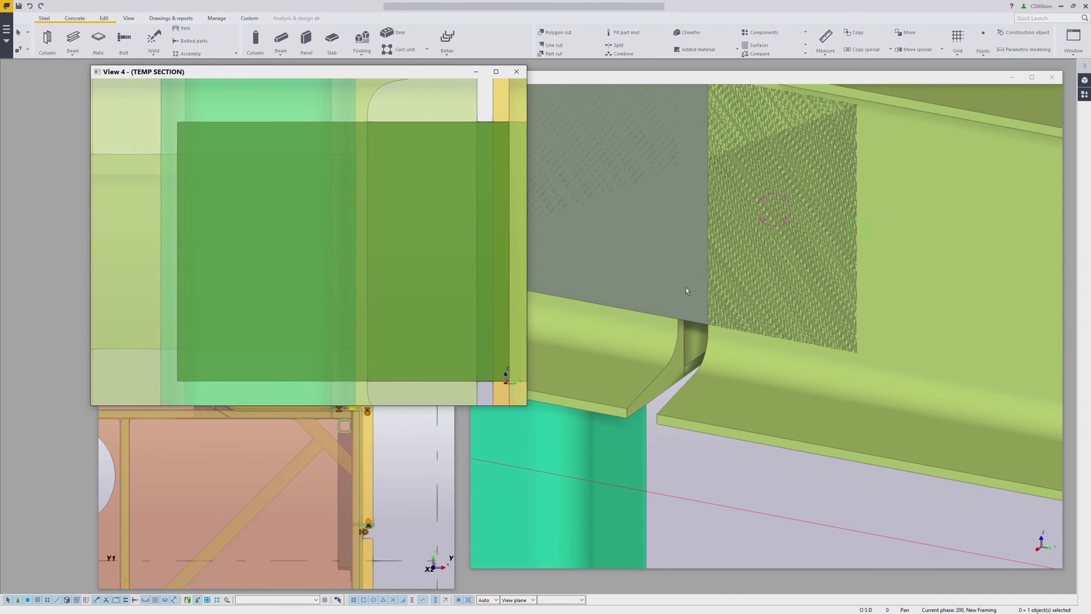
double_click(693, 321)
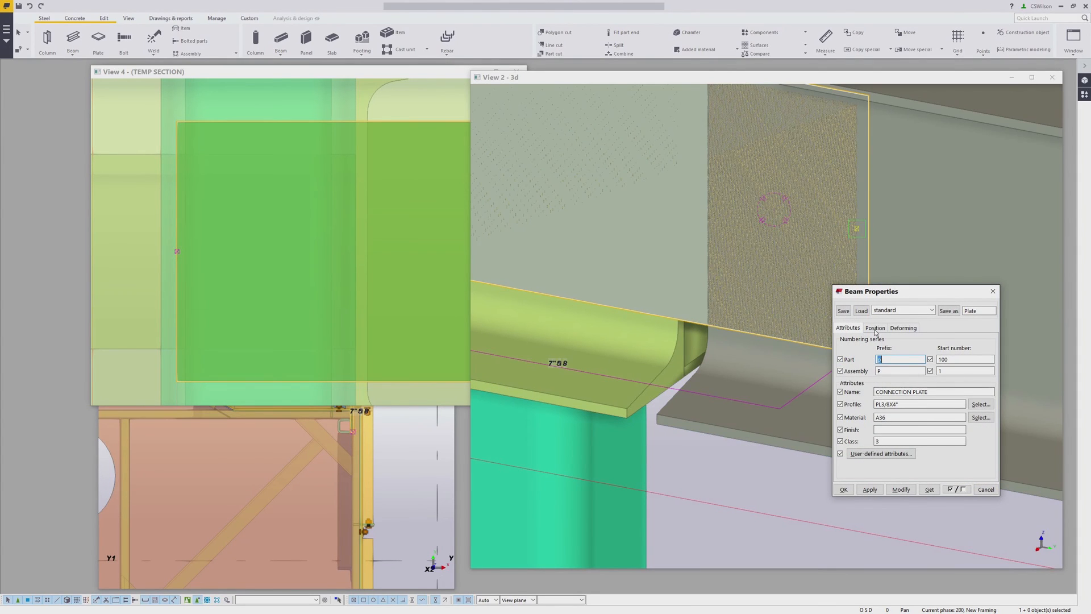
click(875, 328)
click(898, 379)
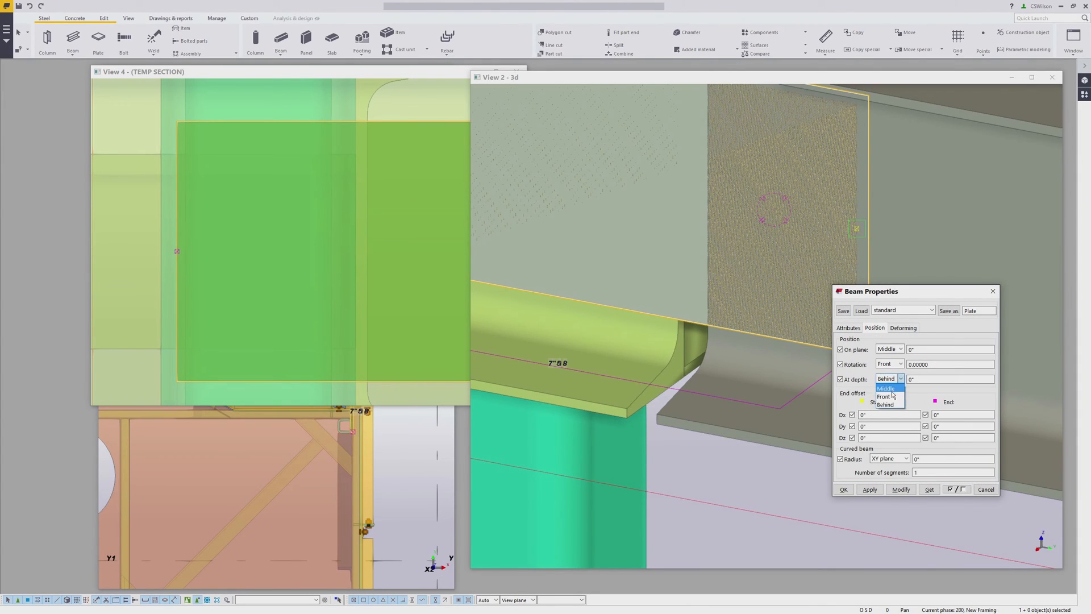
click(890, 397)
click(901, 489)
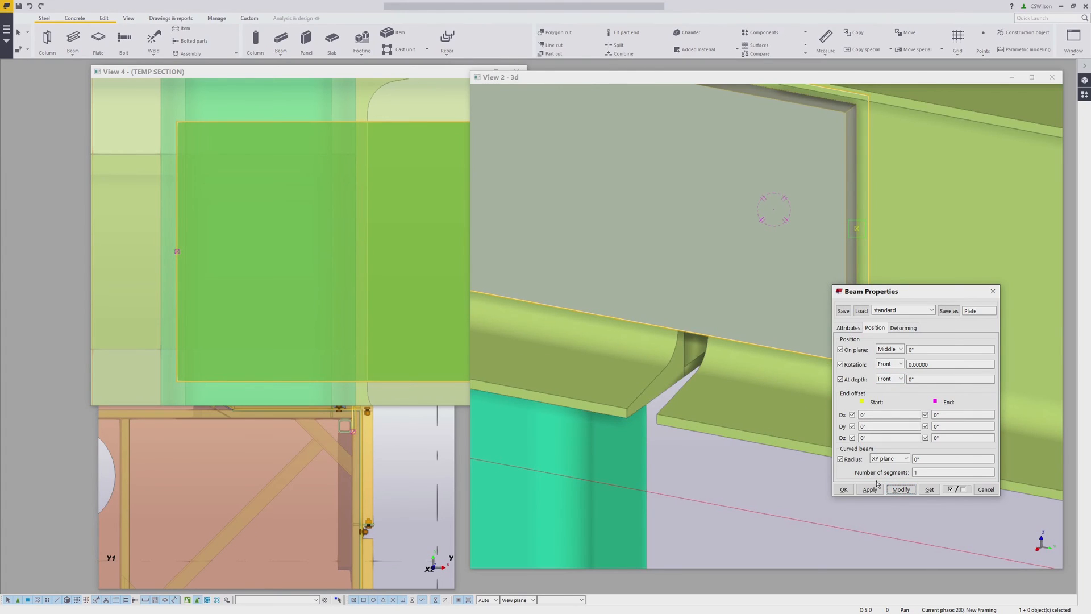
click(842, 491)
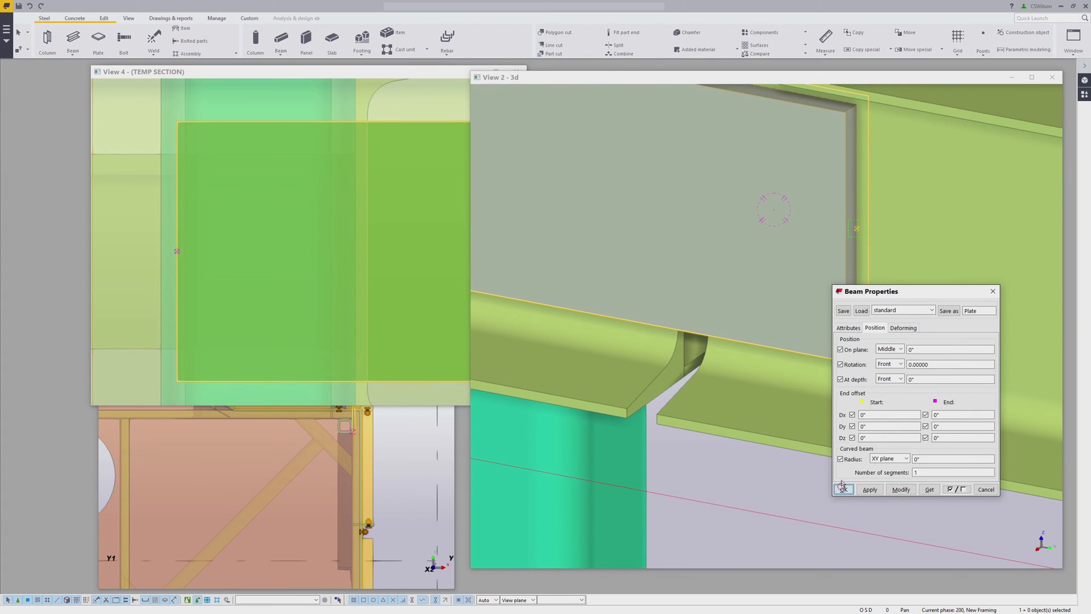
ctrl+middle_drag(835, 233, 852, 250)
scroll(263, 278, down, 4)
middle_drag(318, 279, 310, 278)
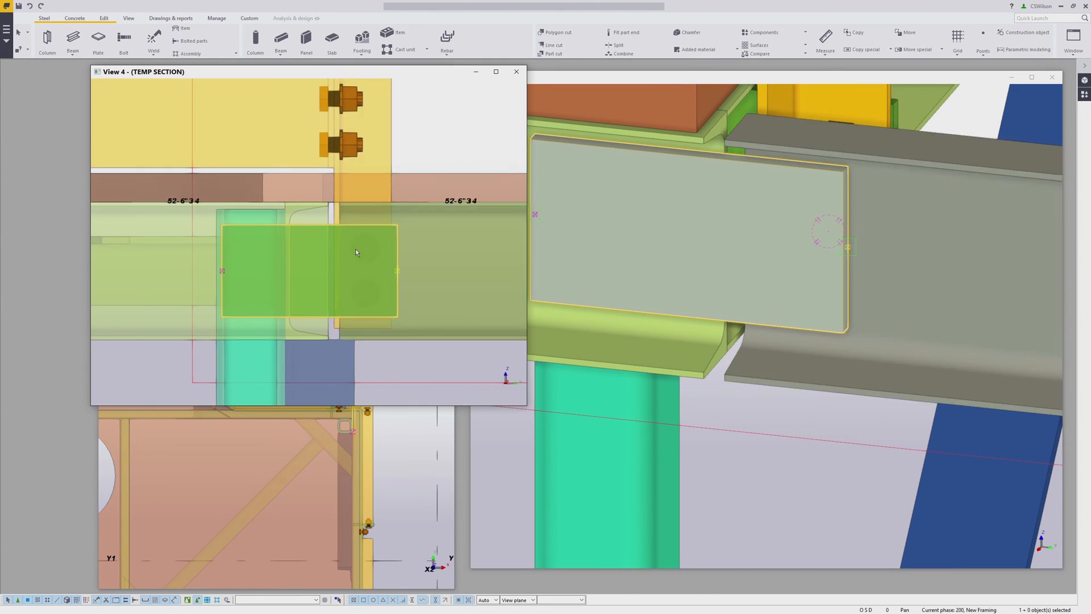
scroll(356, 248, up, 3)
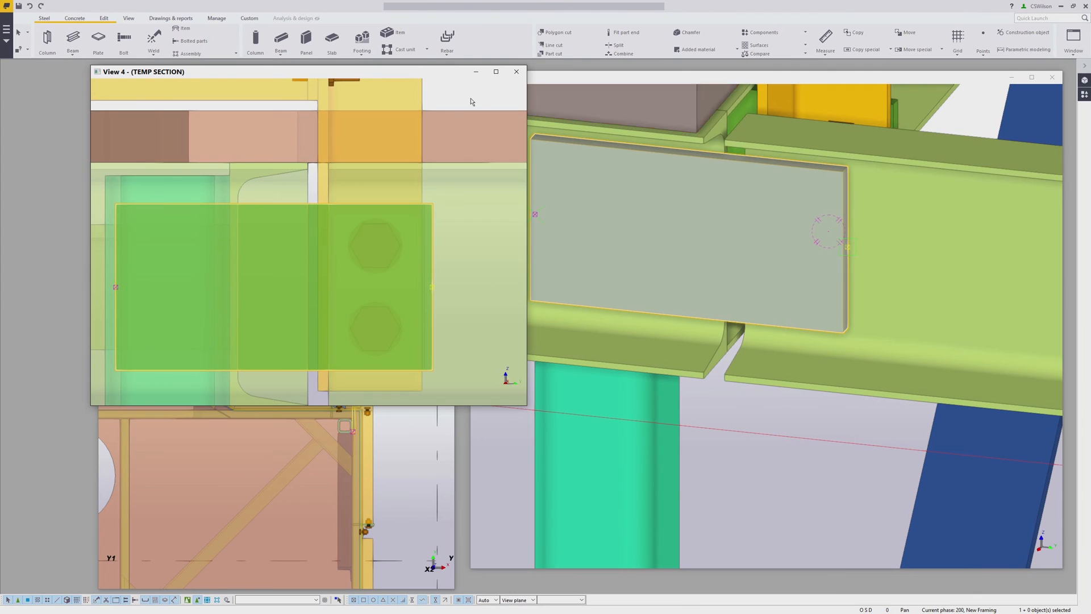
click(468, 92)
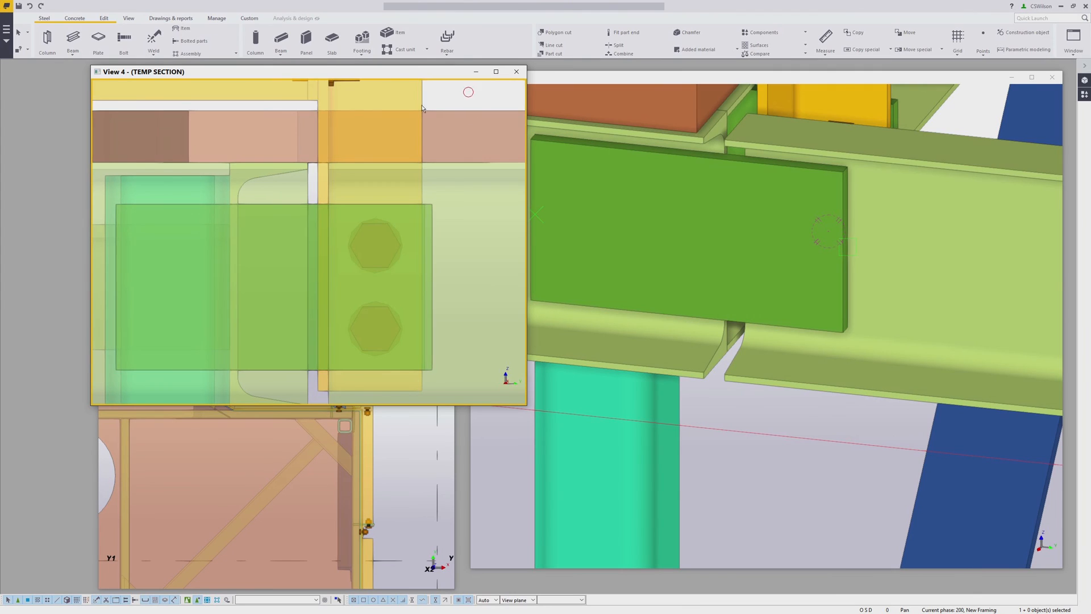
Step: Start a bolt group with a 2" X spacing and choose the extension channel and the connection plate as the bolted parts
shift+click(124, 40)
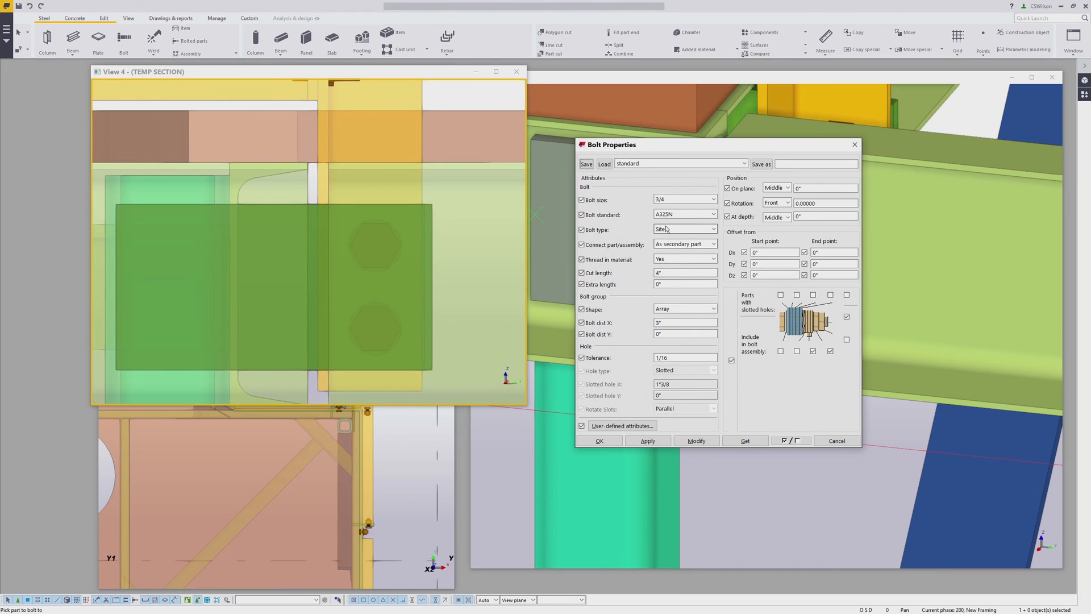
double_click(665, 323)
key(BackSpace)
click(609, 441)
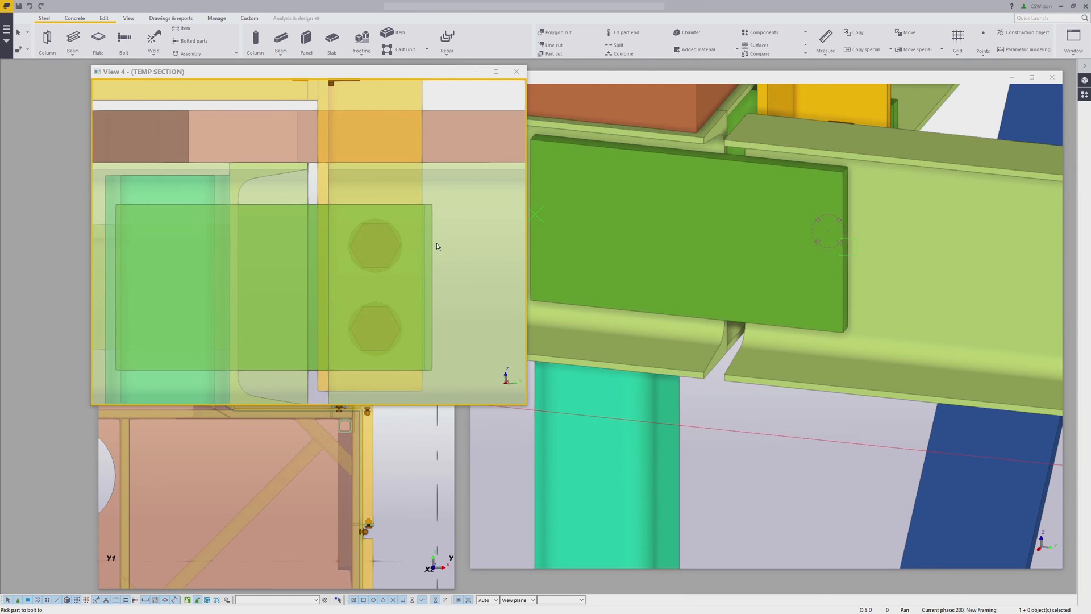
scroll(429, 250, down, 3)
scroll(430, 367, up, 4)
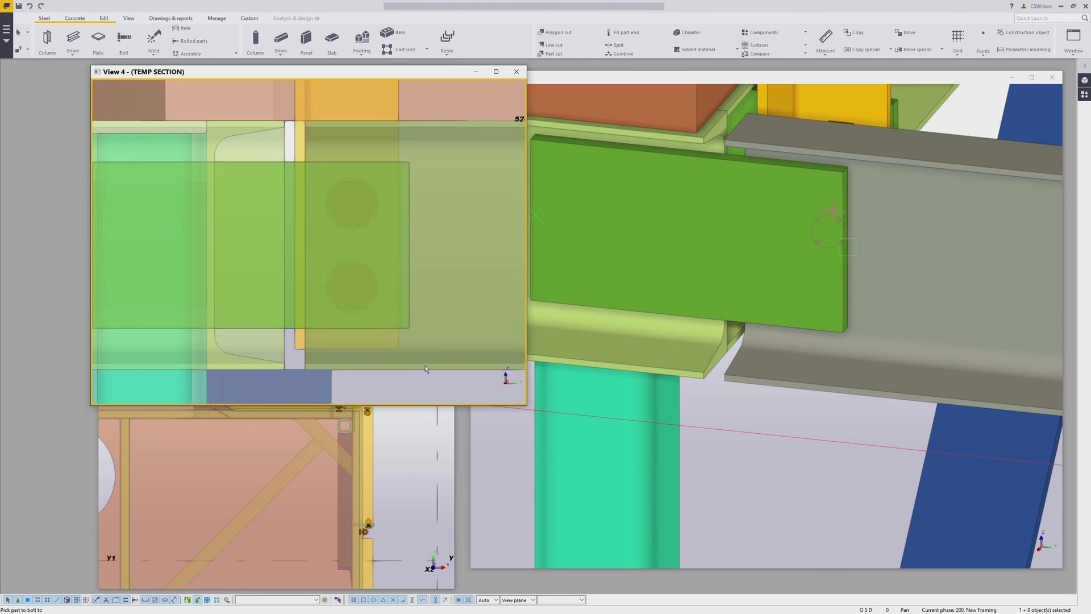
click(429, 367)
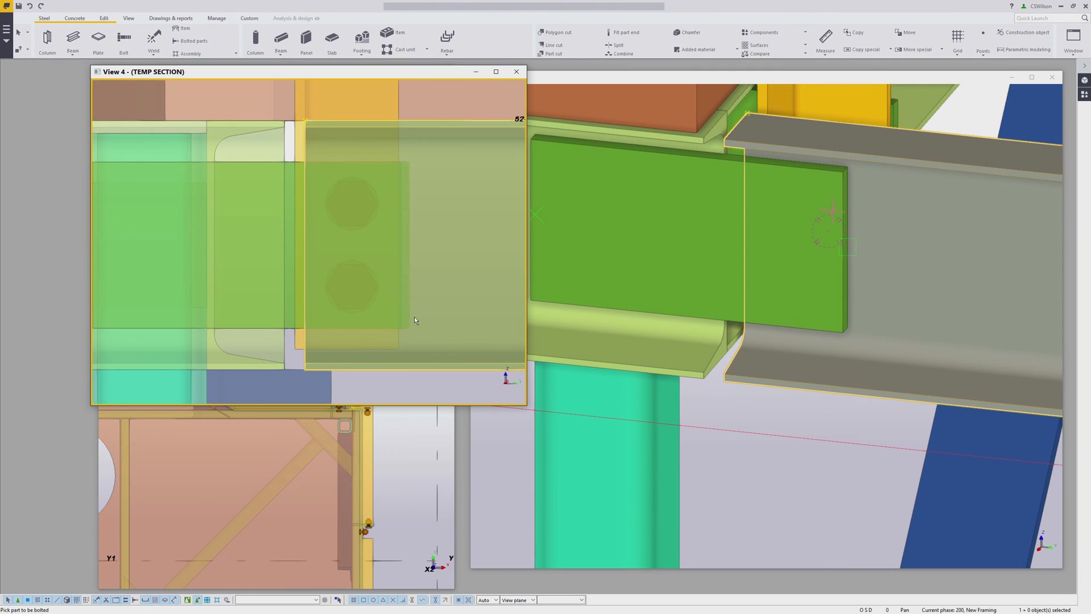
click(409, 320)
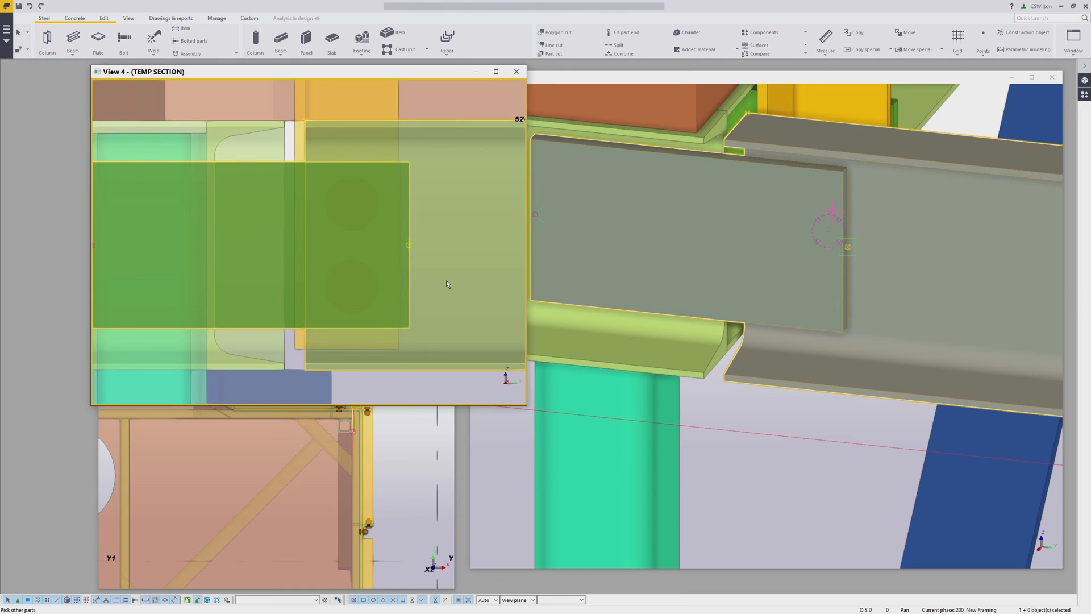
middle_click(448, 284)
scroll(375, 238, up, 2)
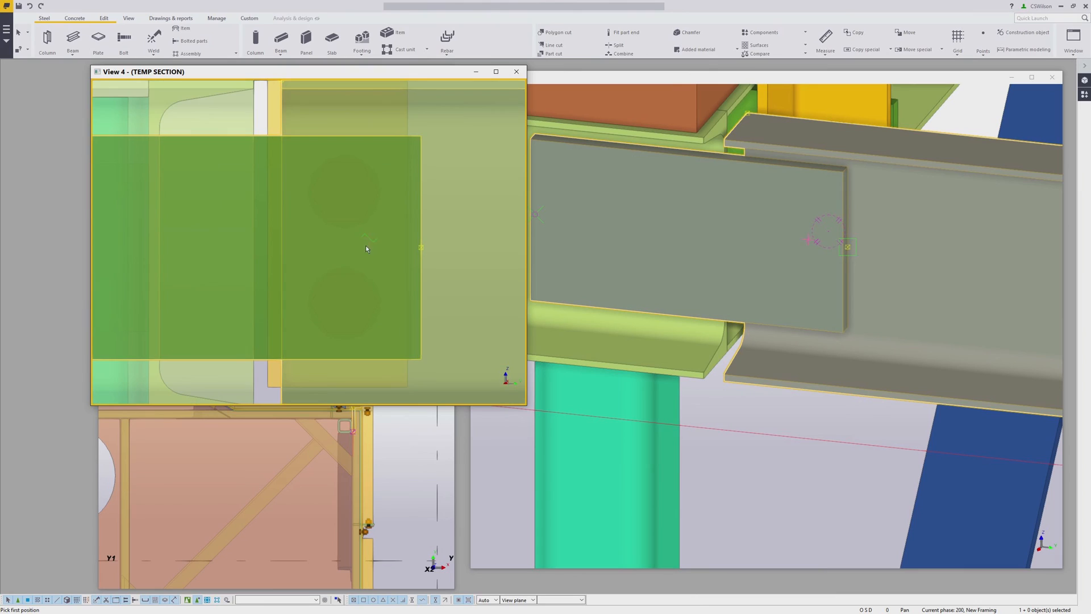
Step: Place the two bolts vertically through the extension channel, 1 1/4" in from the connection plate's end and centred on its height
click(421, 248)
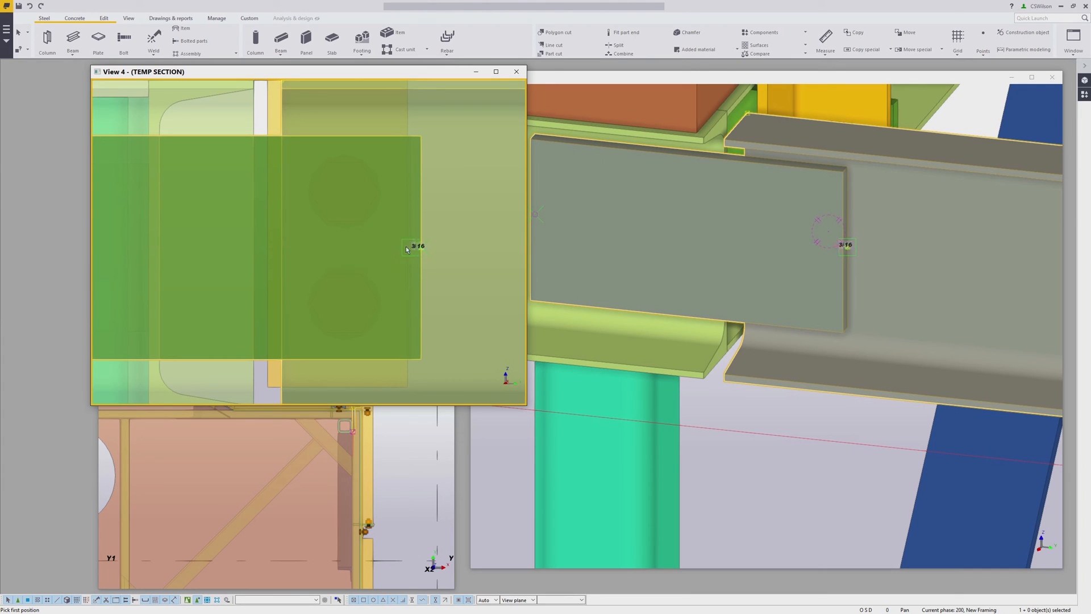
click(351, 248)
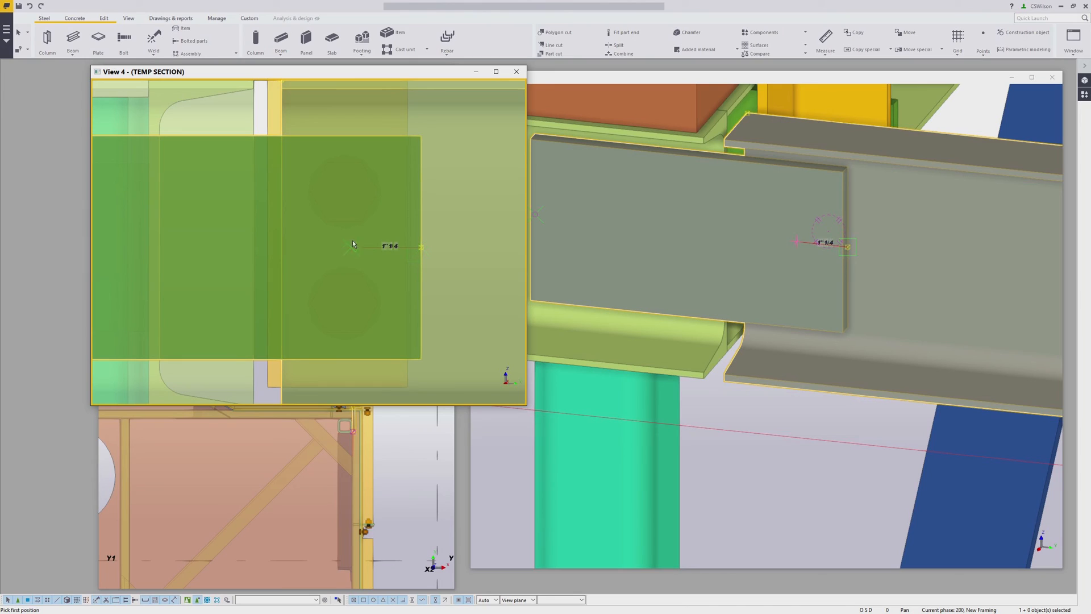
click(354, 192)
click(351, 302)
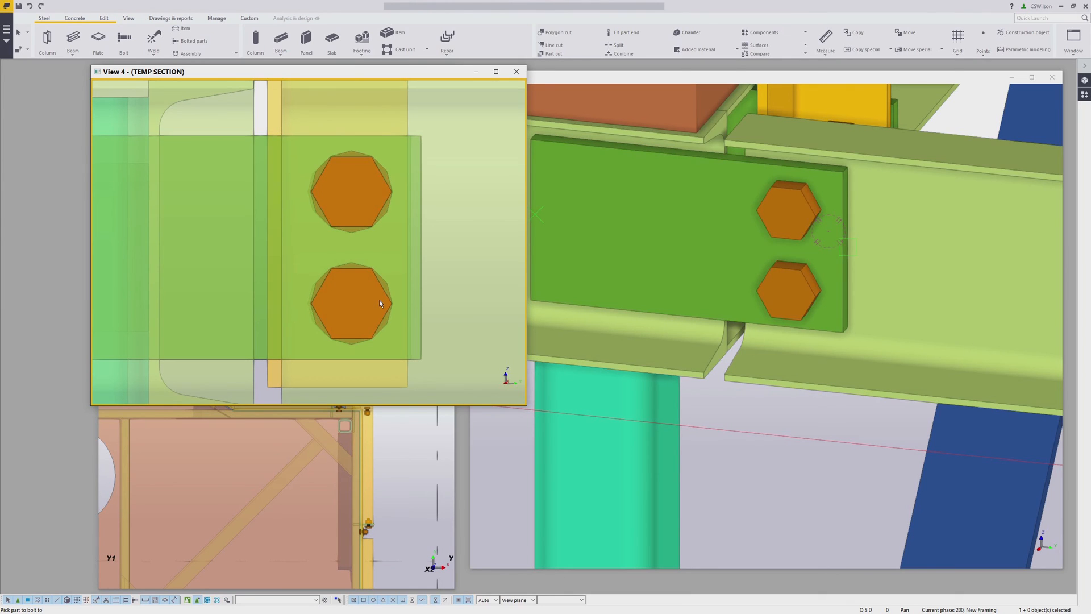
scroll(828, 234, down, 3)
ctrl+middle_drag(843, 235, 837, 206)
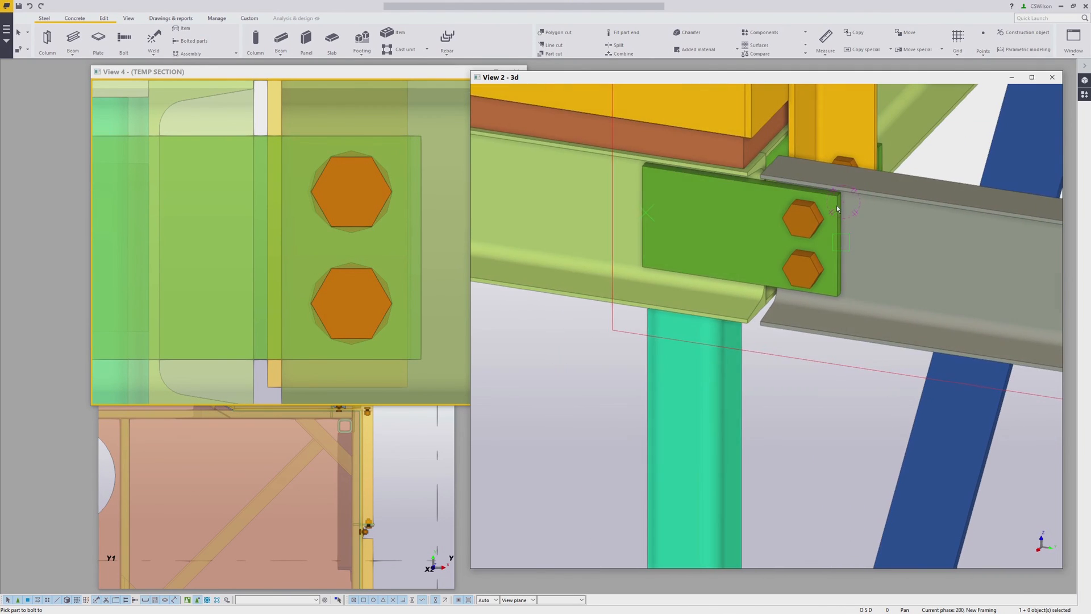
scroll(335, 254, down, 2)
right_click(337, 260)
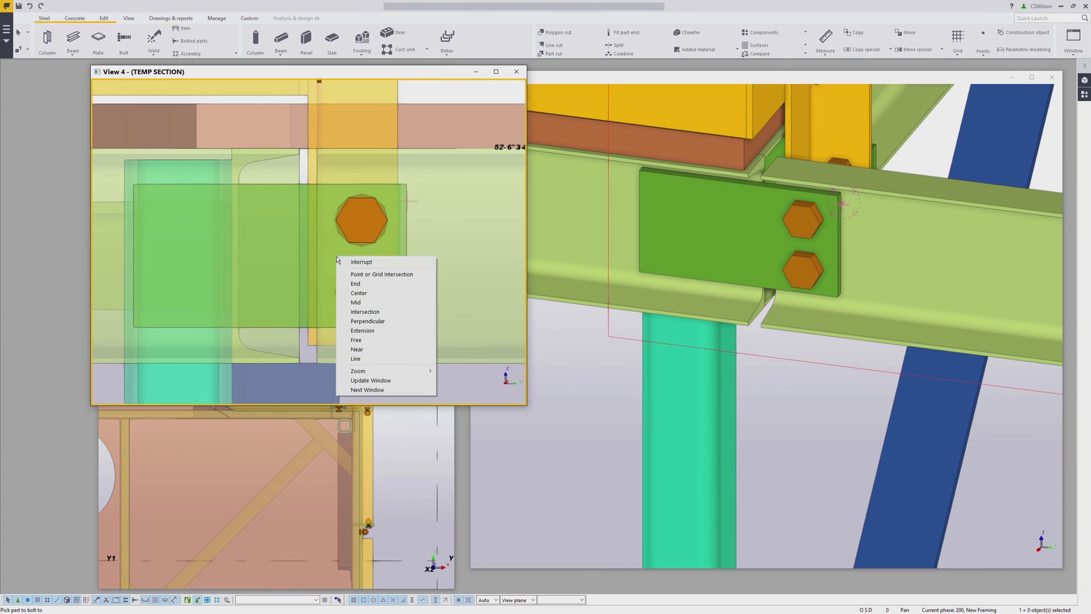
click(353, 262)
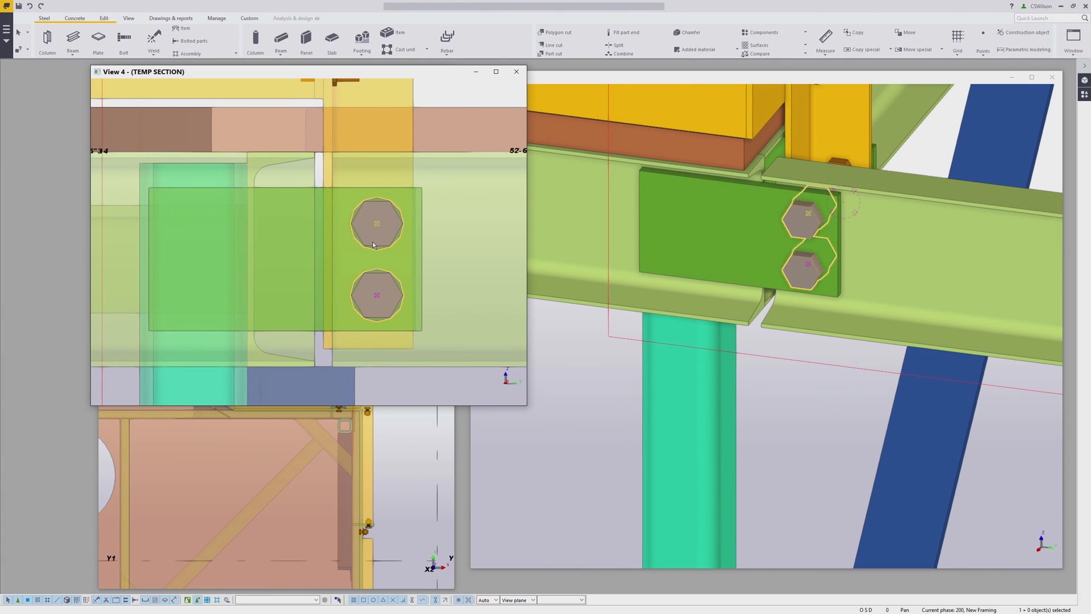
Step: Copy the bolt pair to the connection plate's opposite end, 1 1/4" in from its edge over the column
right_click(374, 245)
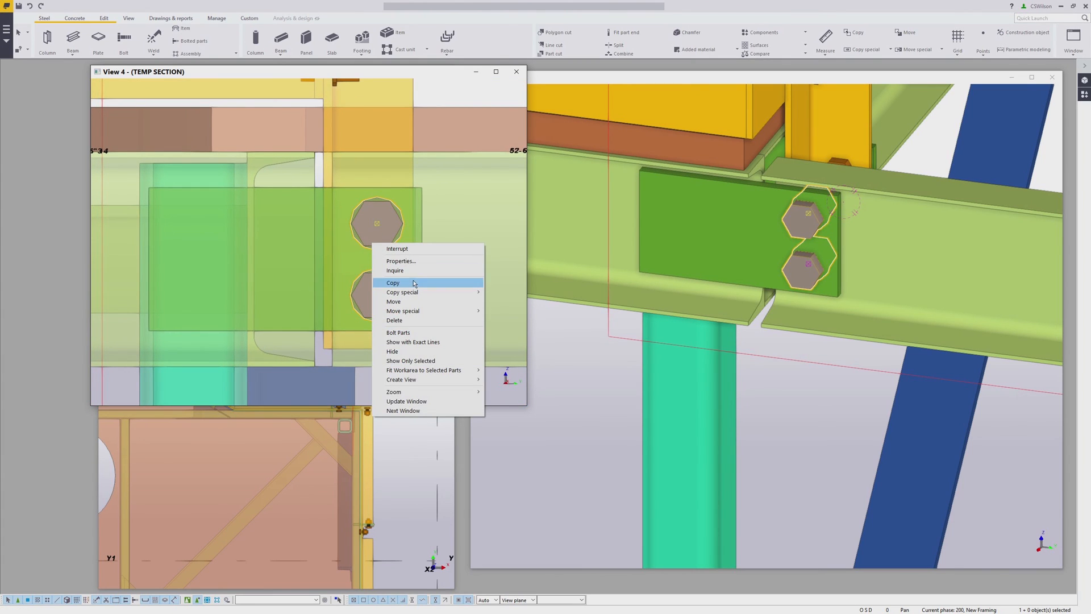
click(414, 284)
click(376, 226)
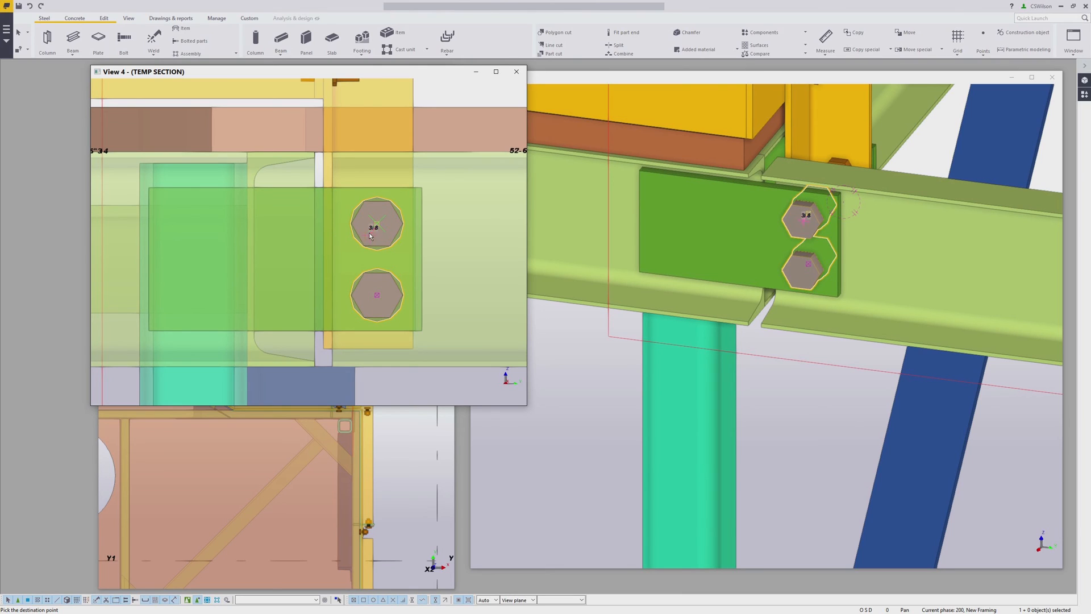
middle_drag(369, 233, 404, 234)
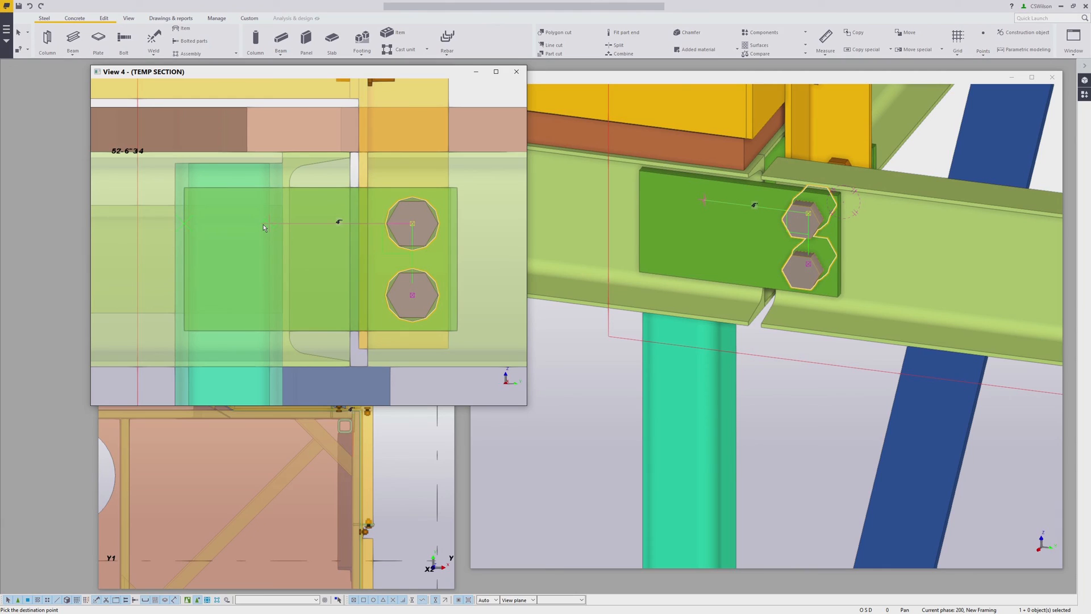
text(1"1/)
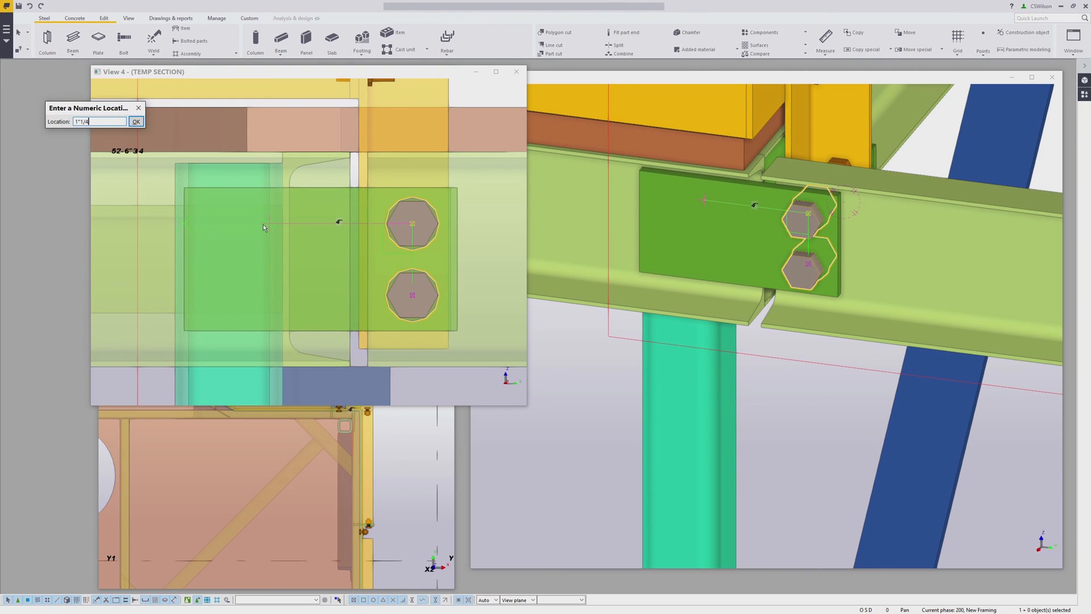
text(4)
key(Return)
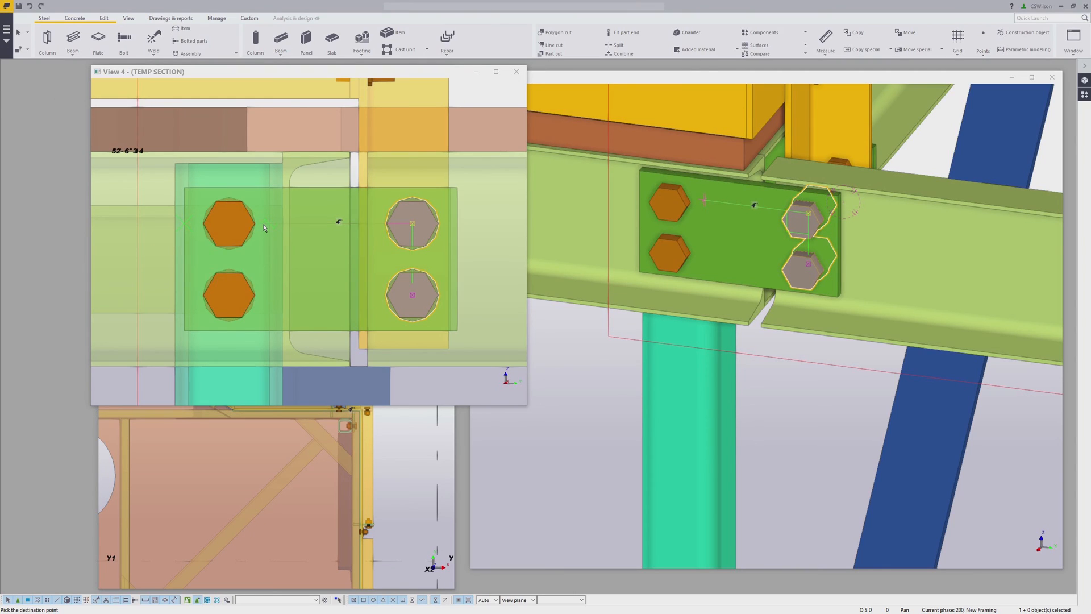
right_click(276, 252)
click(311, 259)
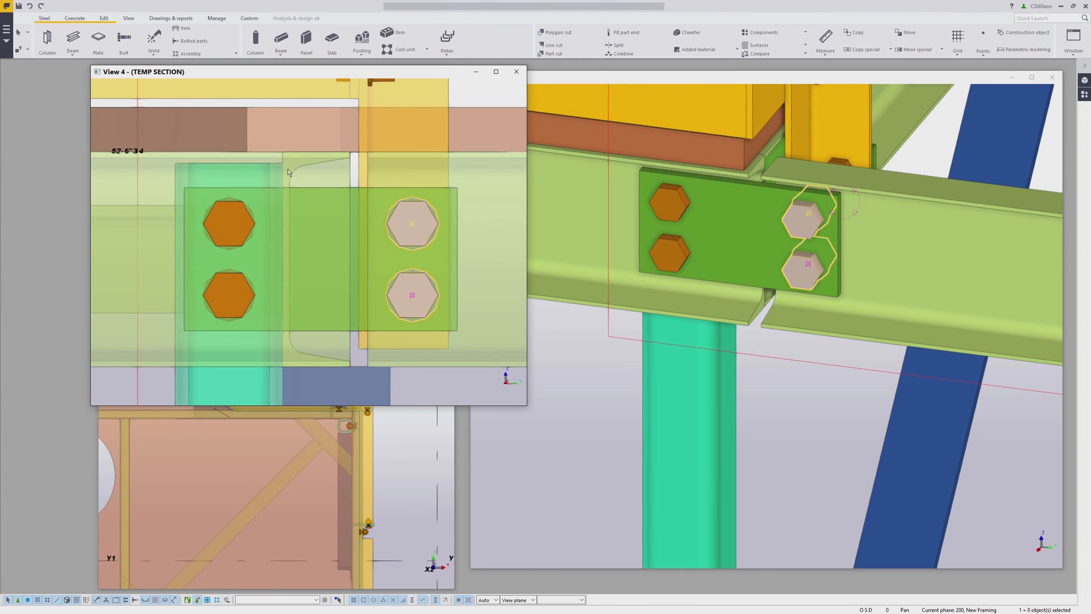
Step: Reassign the copied bolts' parts so they join the platform channel, the connection plate and the tube column
click(399, 447)
scroll(363, 424, up, 5)
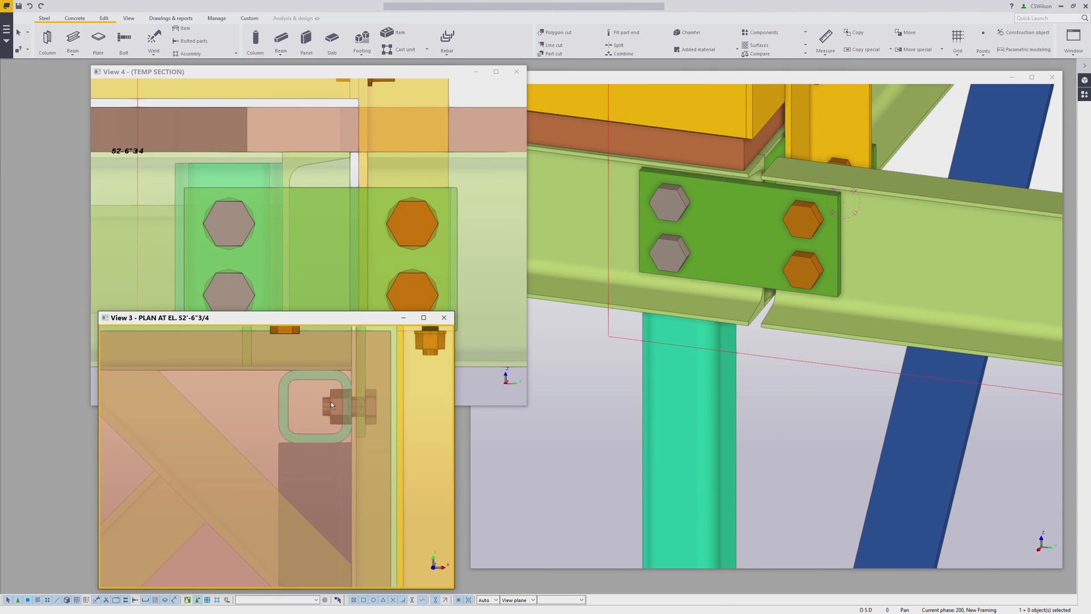
click(333, 404)
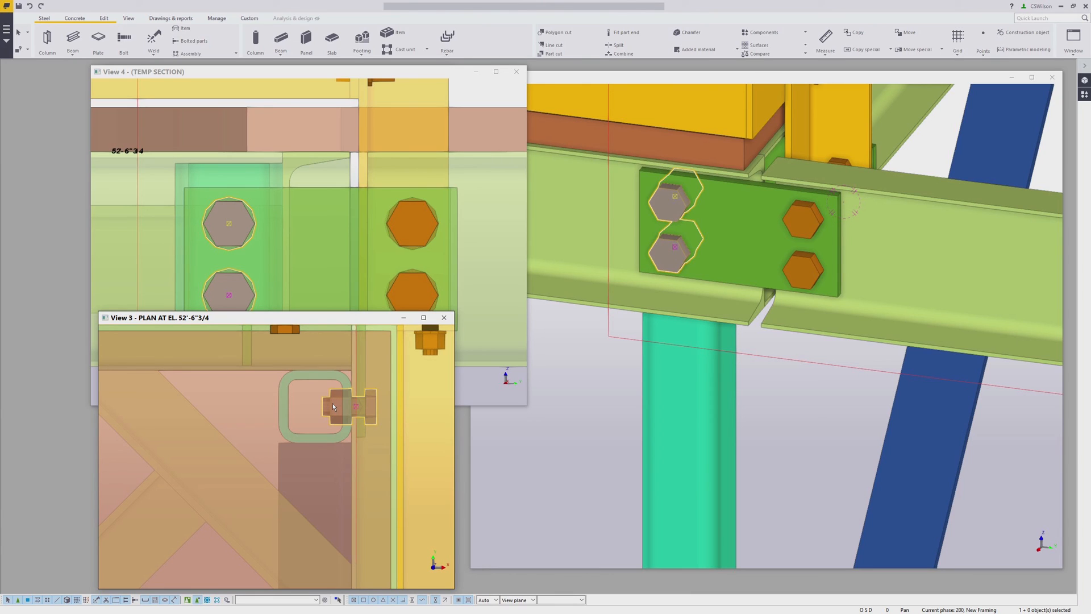
right_click(333, 406)
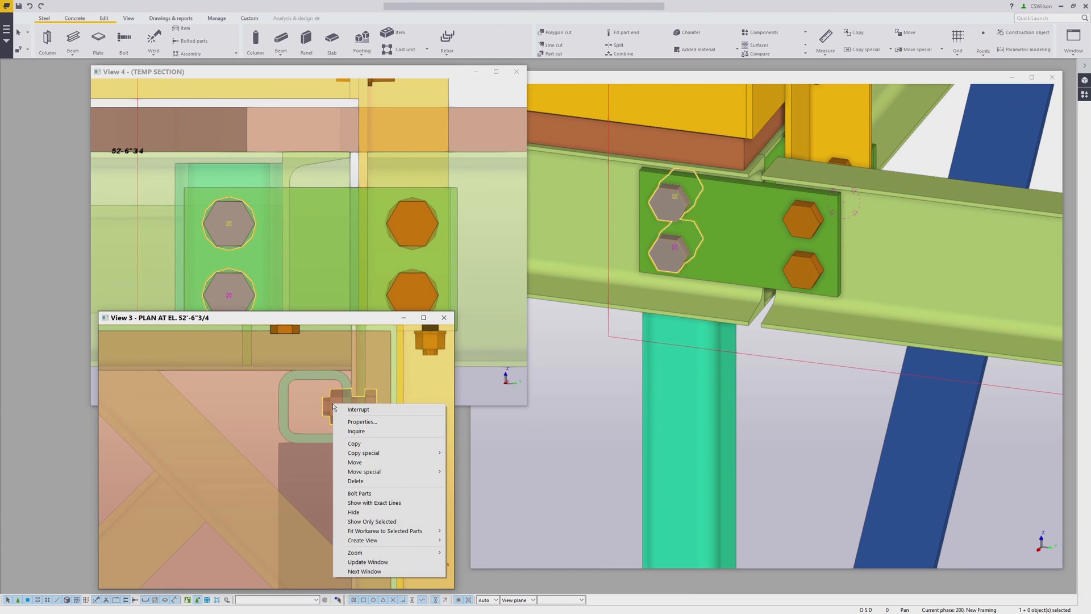
click(363, 493)
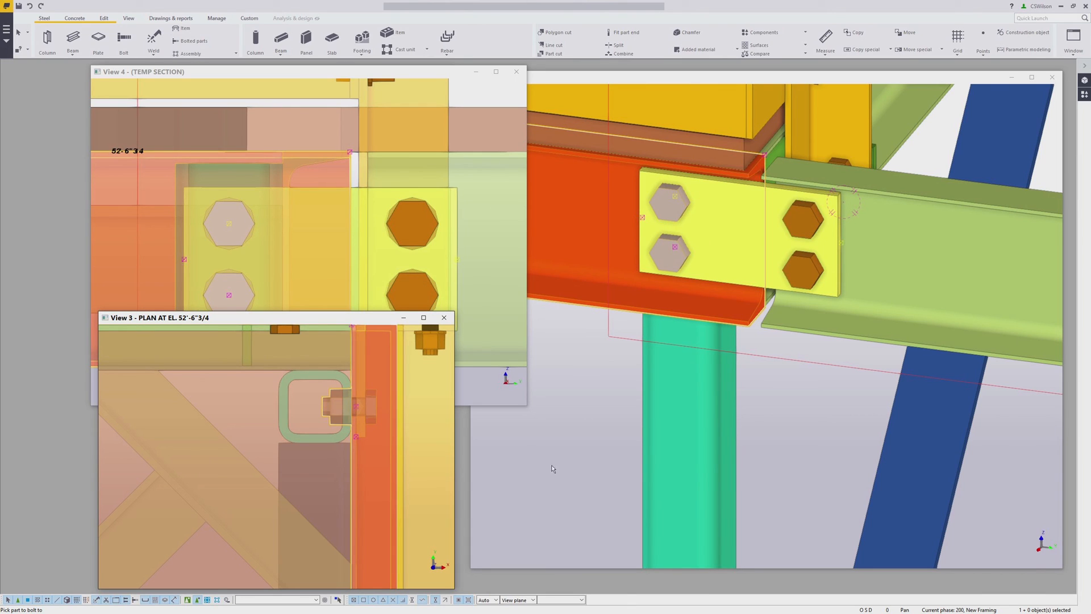
click(609, 301)
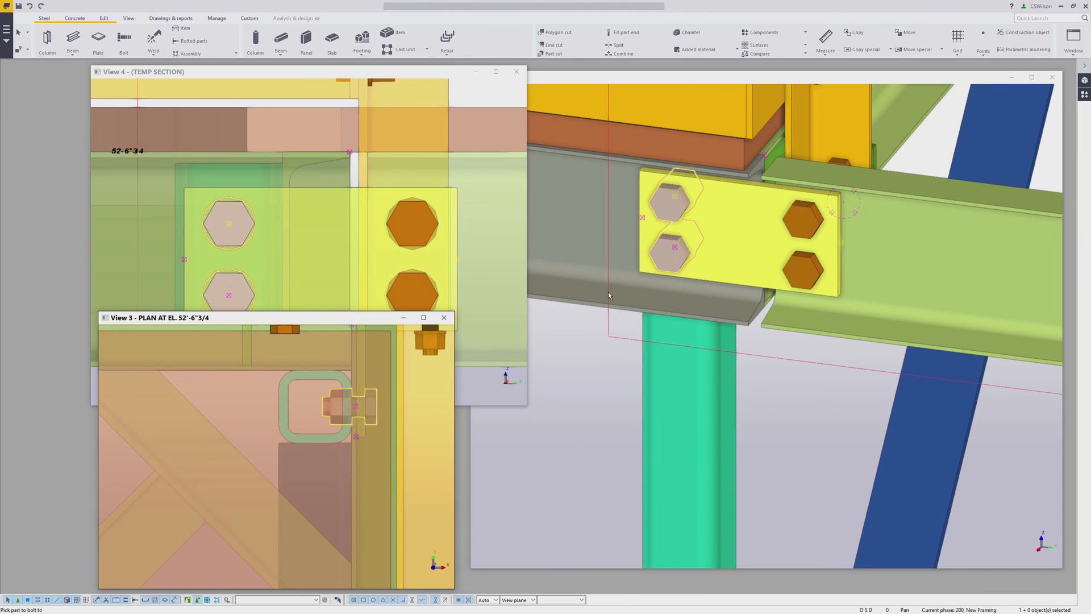
click(578, 293)
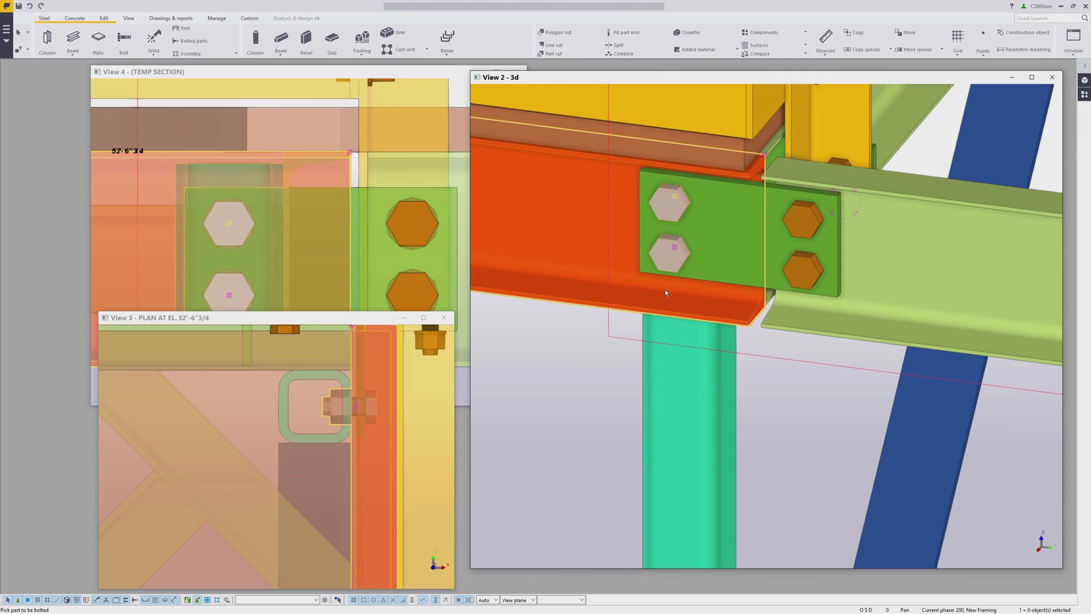
click(726, 279)
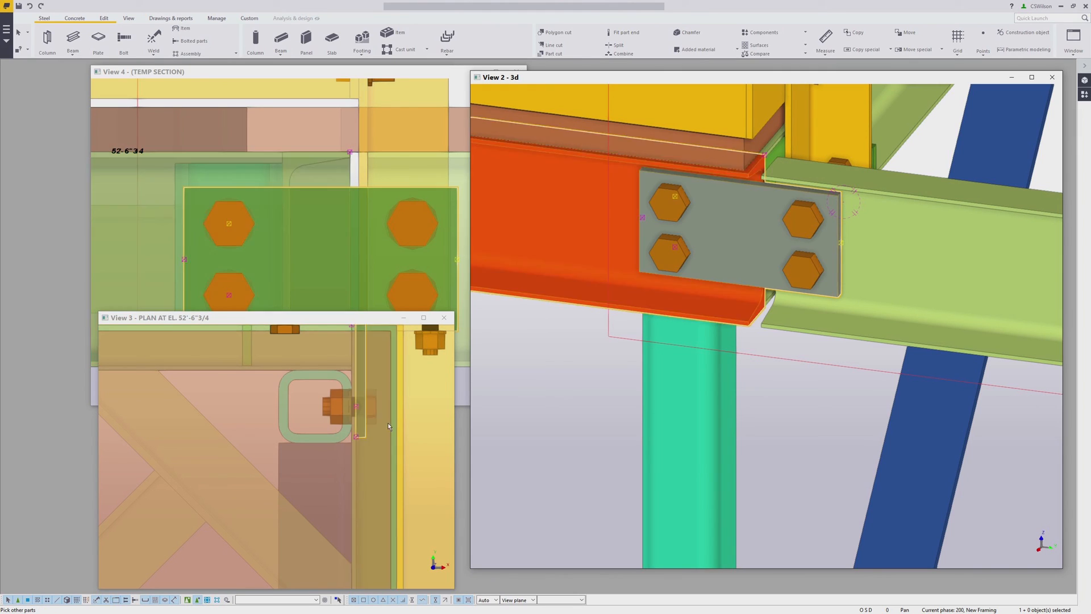
click(295, 392)
middle_click(301, 393)
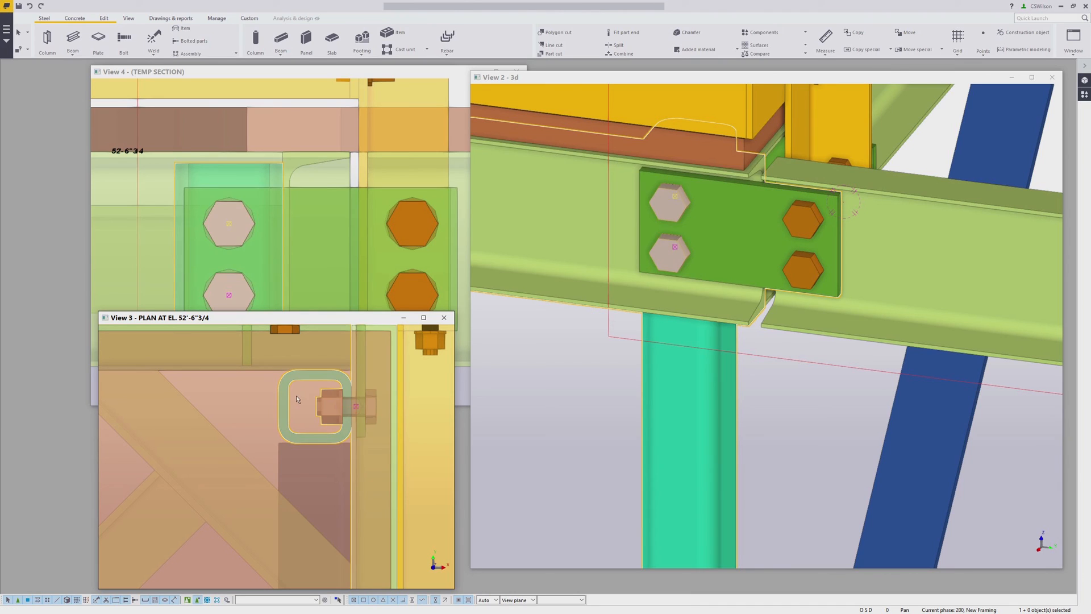
Step: Set the copied bolts' cut length to 8" so they pass through both column walls, modify them and deselect
double_click(333, 405)
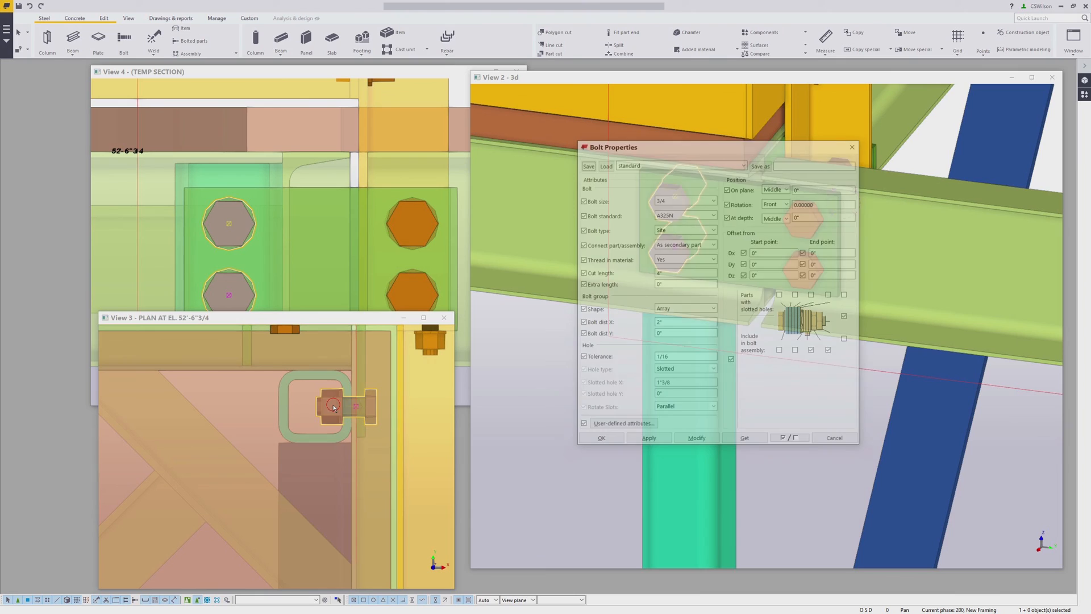
double_click(663, 273)
text(8)
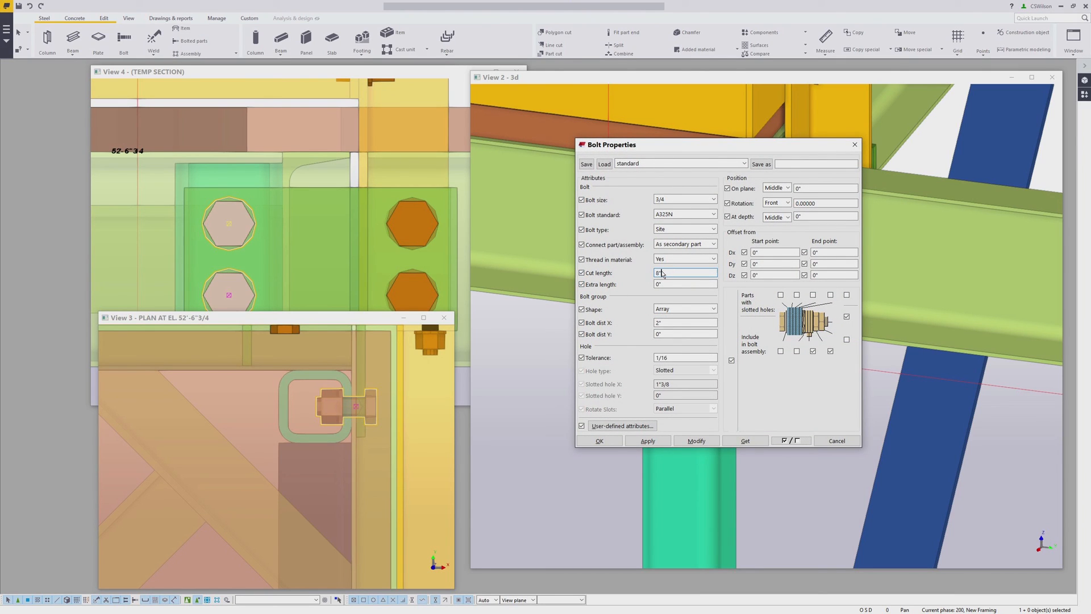
click(702, 440)
click(599, 441)
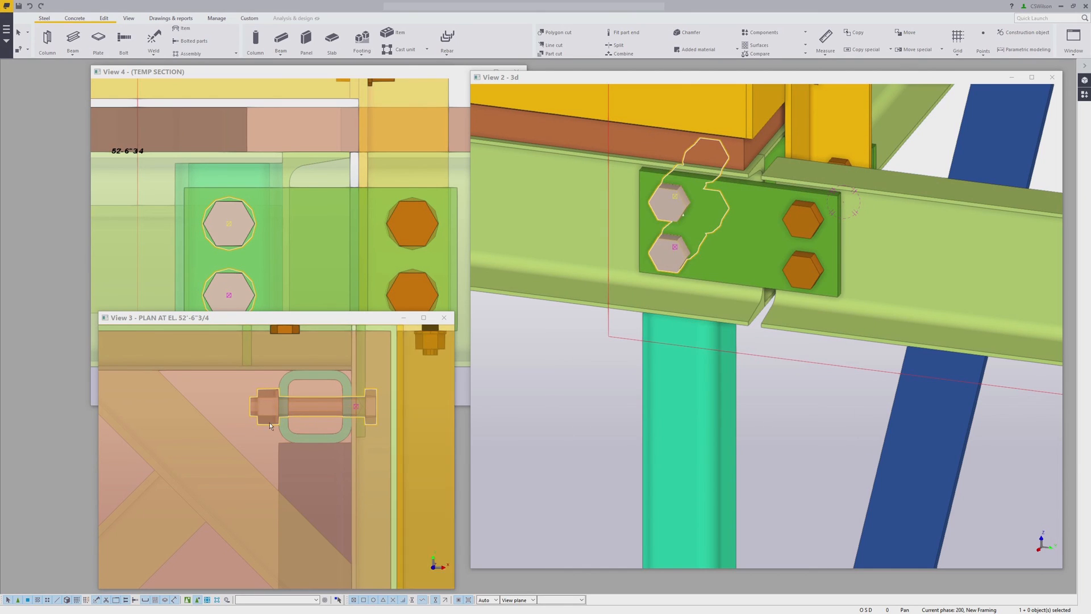
scroll(261, 412, up, 3)
scroll(255, 405, down, 2)
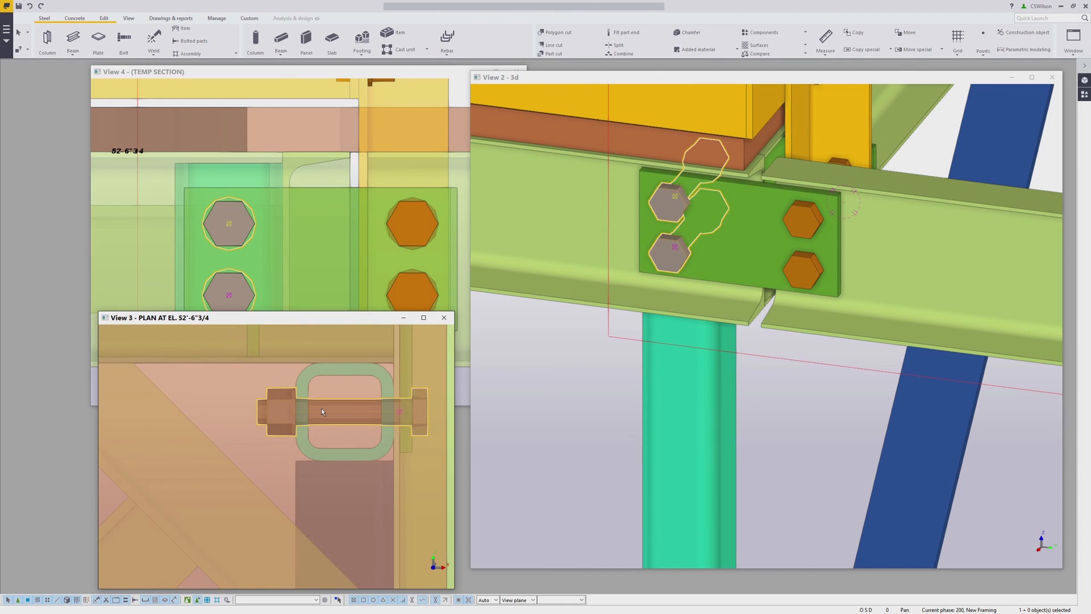
scroll(600, 214, down, 2)
click(745, 343)
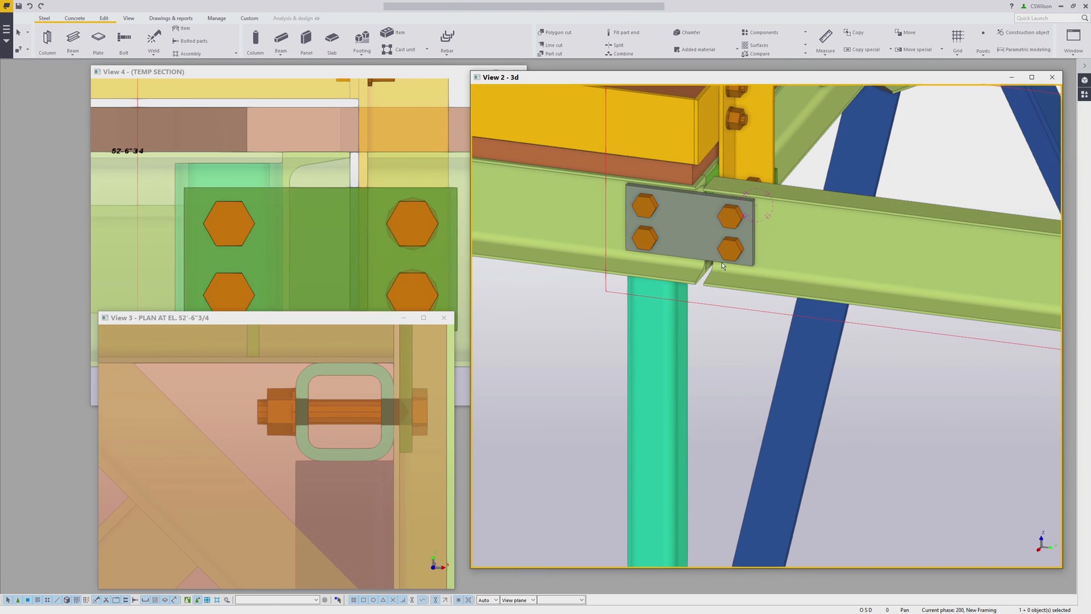
Step: Apply a Clip angle (141) connection between the inner channel and the cross channel nearest the bolted splice plate
middle_drag(708, 240, 752, 333)
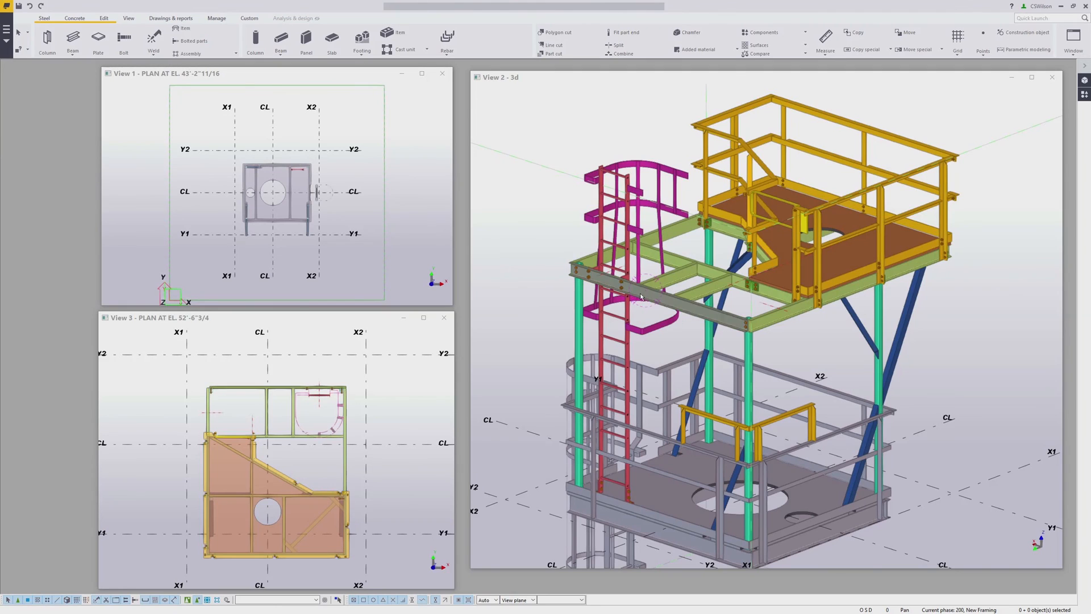
scroll(728, 290, up, 5)
scroll(720, 289, up, 5)
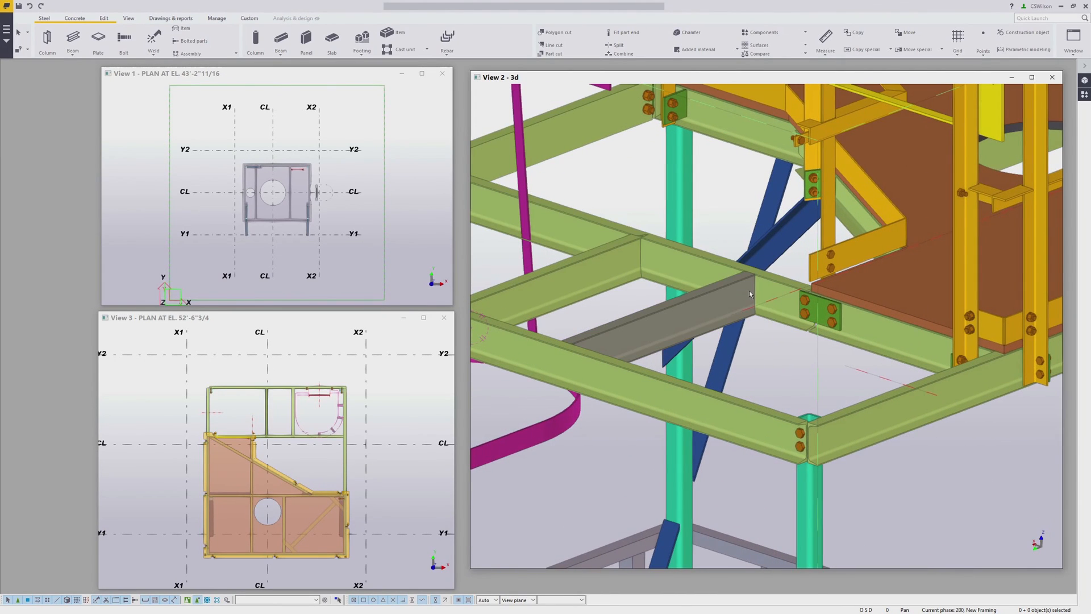
scroll(697, 294, down, 2)
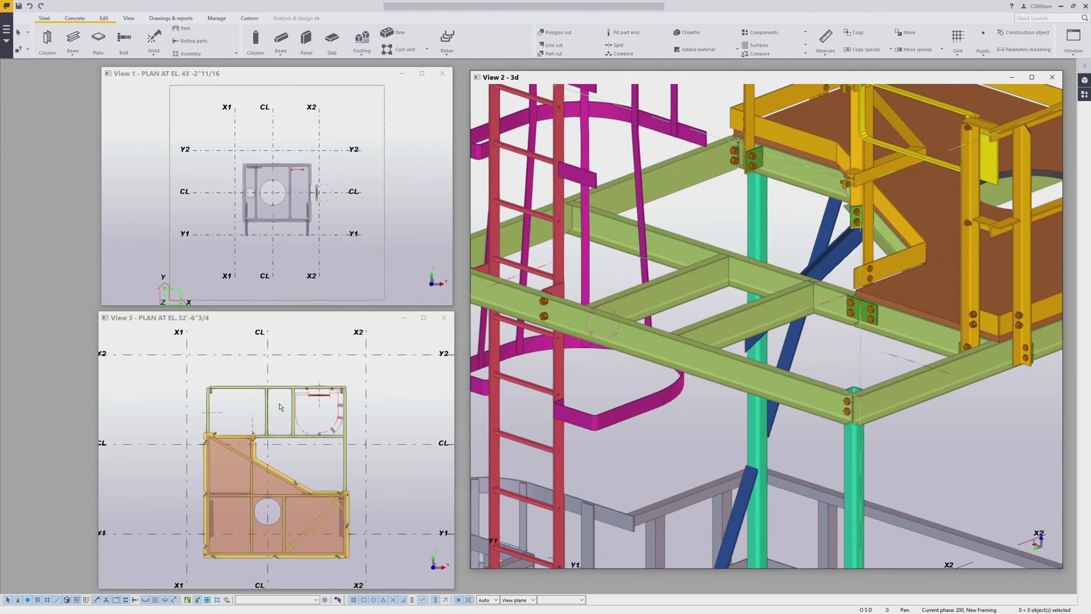
middle_drag(730, 309, 710, 326)
click(1040, 19)
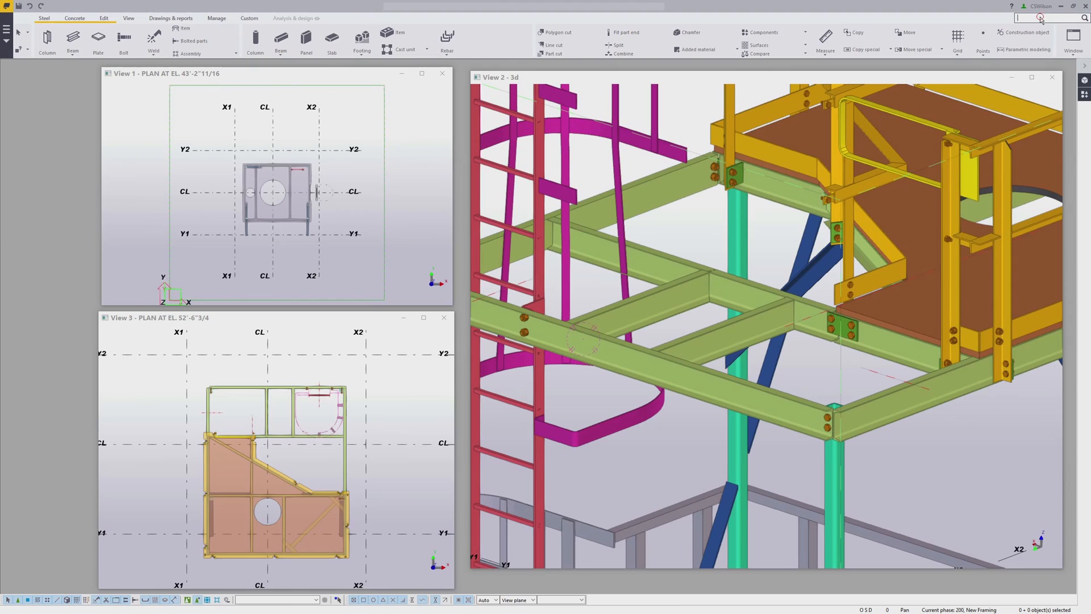
text(l)
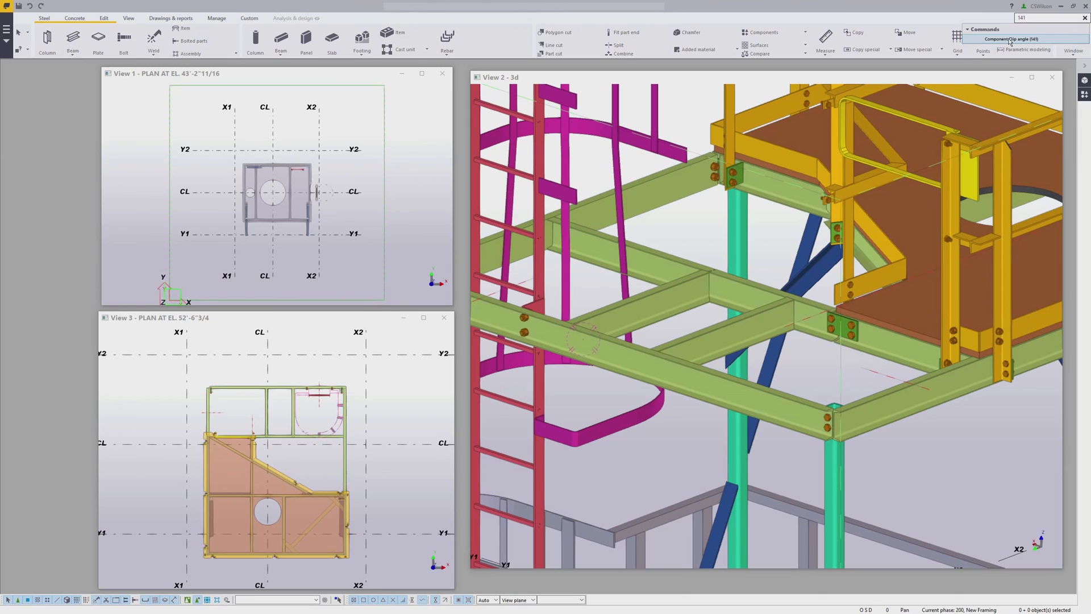
click(1010, 39)
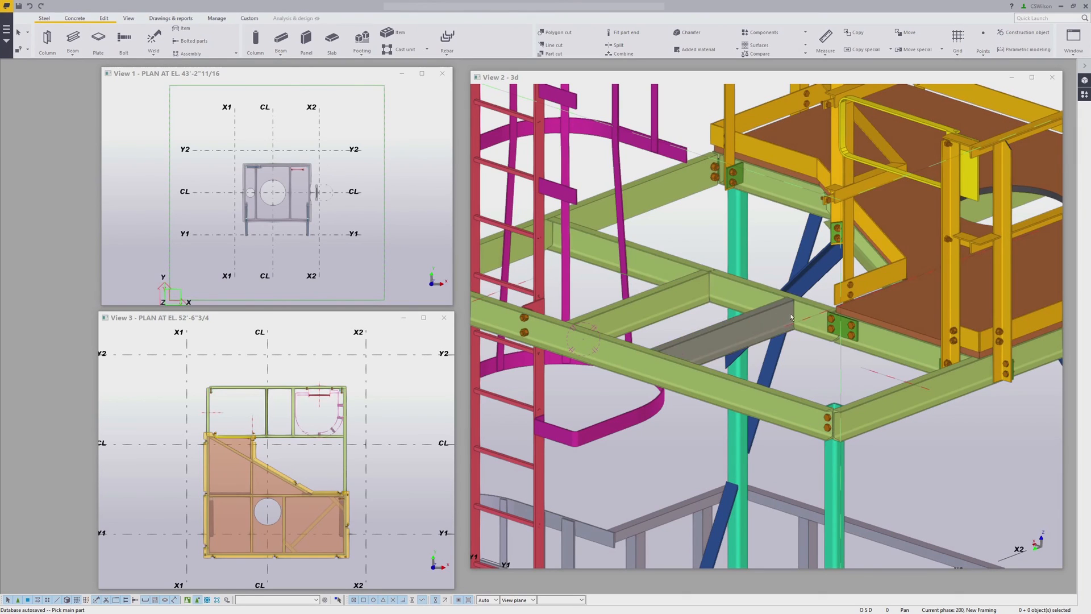
scroll(765, 295, up, 3)
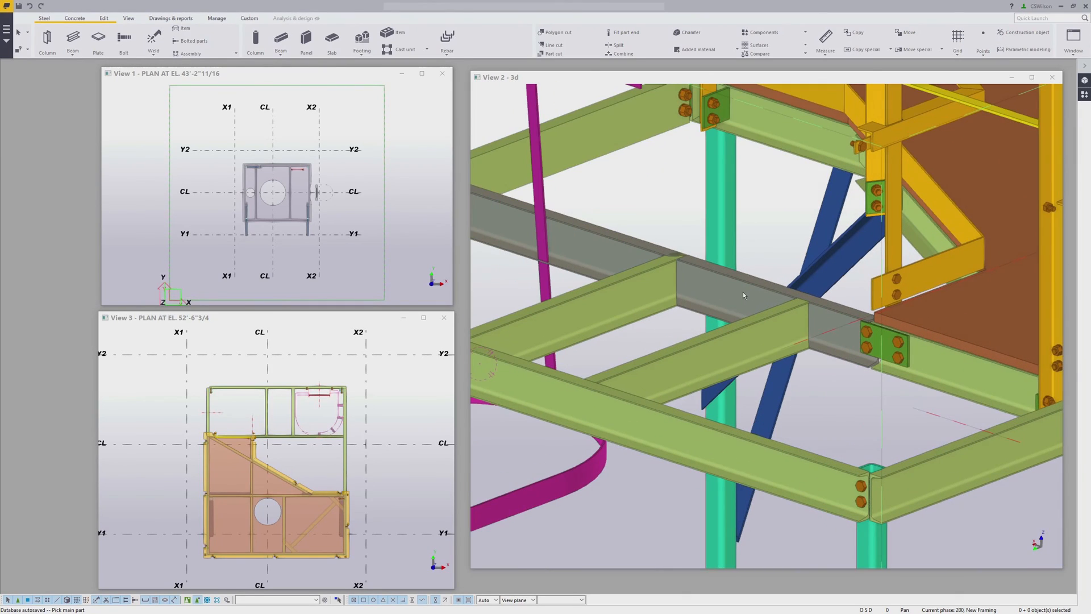
click(743, 291)
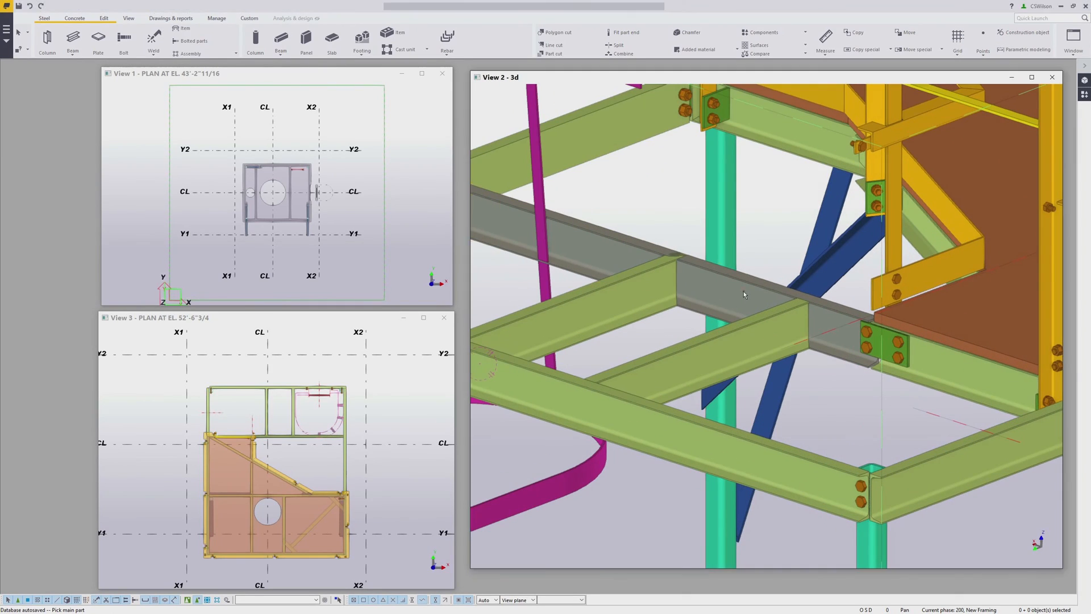
click(754, 340)
scroll(819, 326, up, 5)
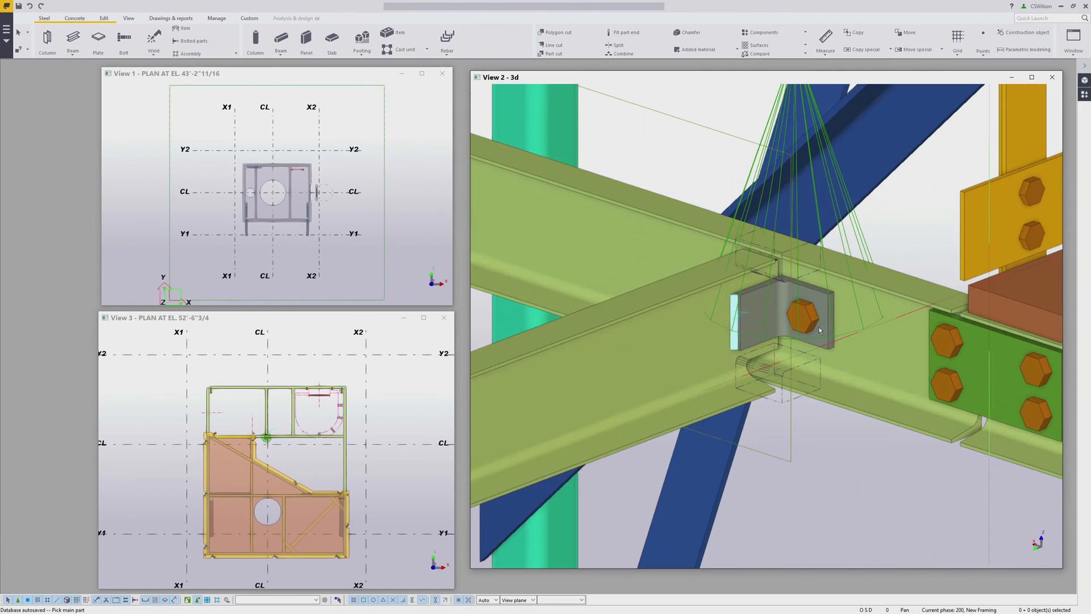
mouse_move(776, 317)
ctrl+middle_down()
mouse_move(796, 333)
mouse_move(769, 321)
ctrl+middle_up()
scroll(770, 321, down, 6)
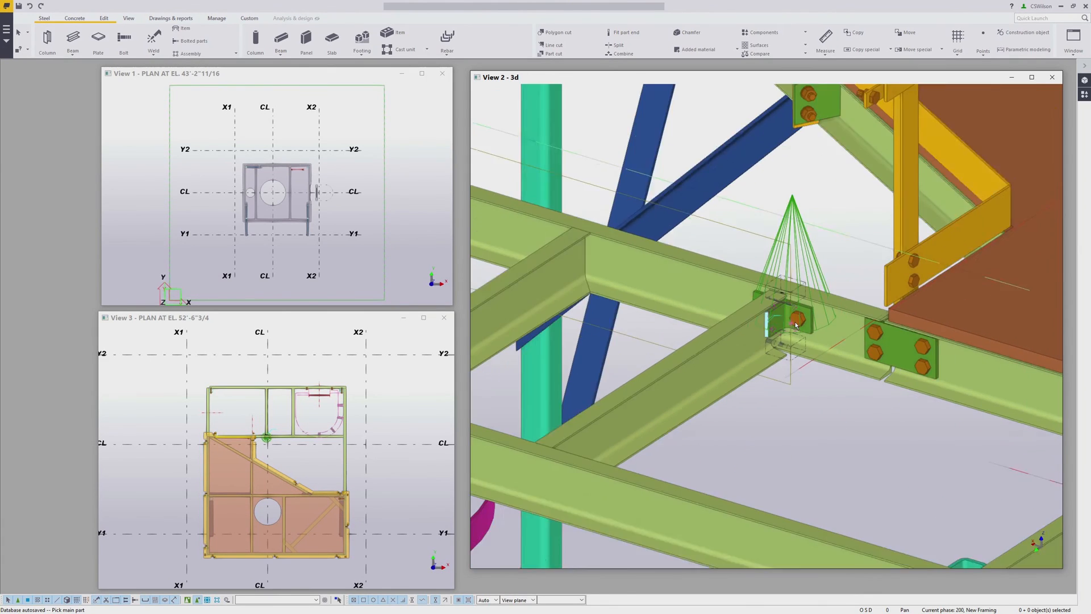
Step: Add the same clip angle connection joining the second cross channel to the inner channel and both cross channels to the outer channel
click(752, 308)
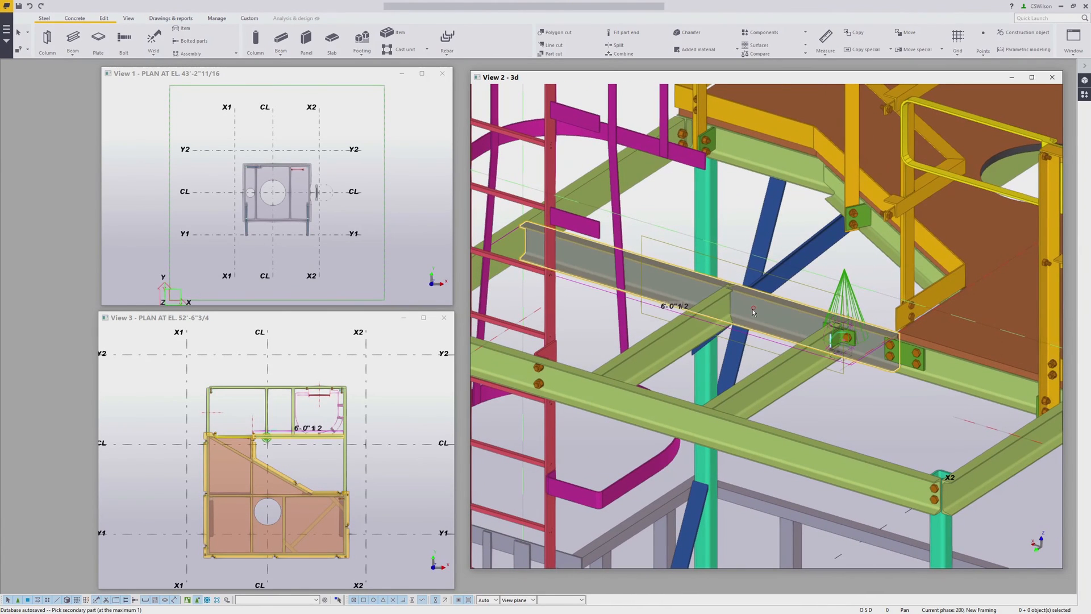
click(703, 315)
click(605, 390)
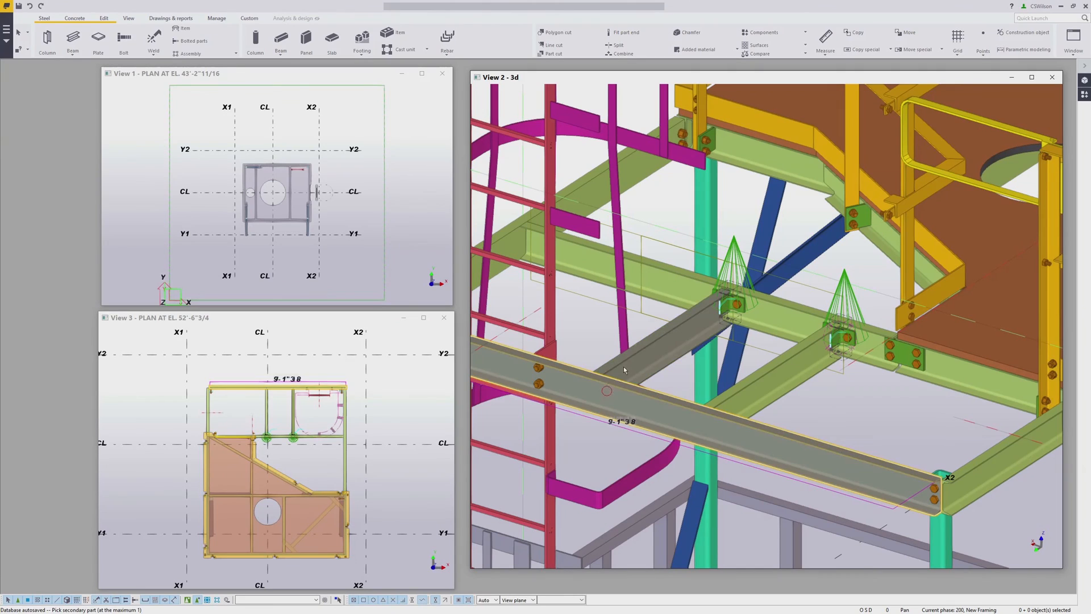
click(644, 380)
click(708, 431)
click(738, 406)
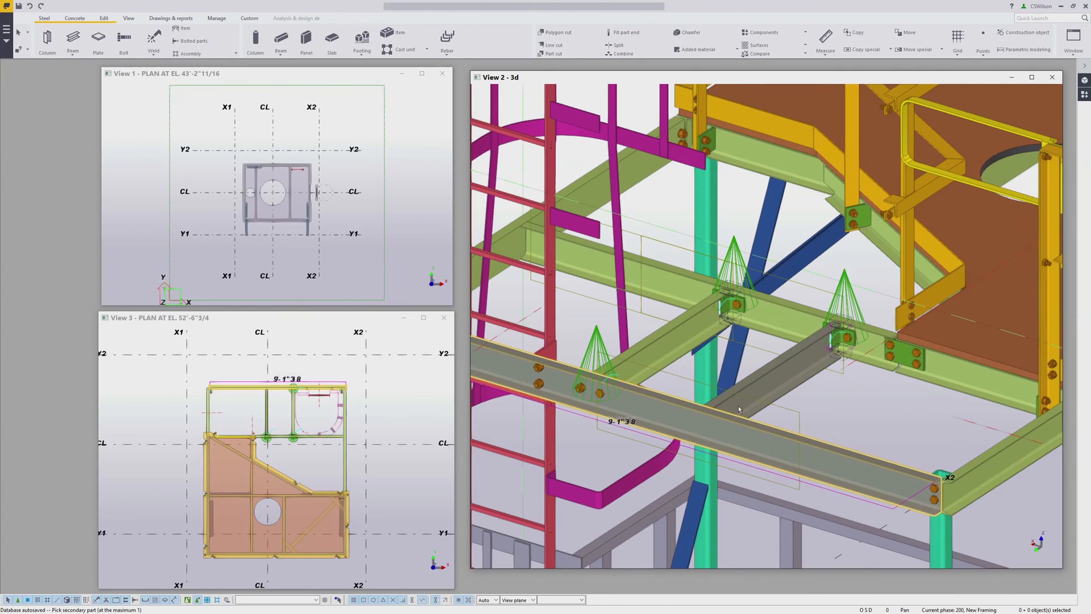
Step: Connect the inner channel's far end behind the ladder to the side channel with a clip angle and end the command
click(584, 202)
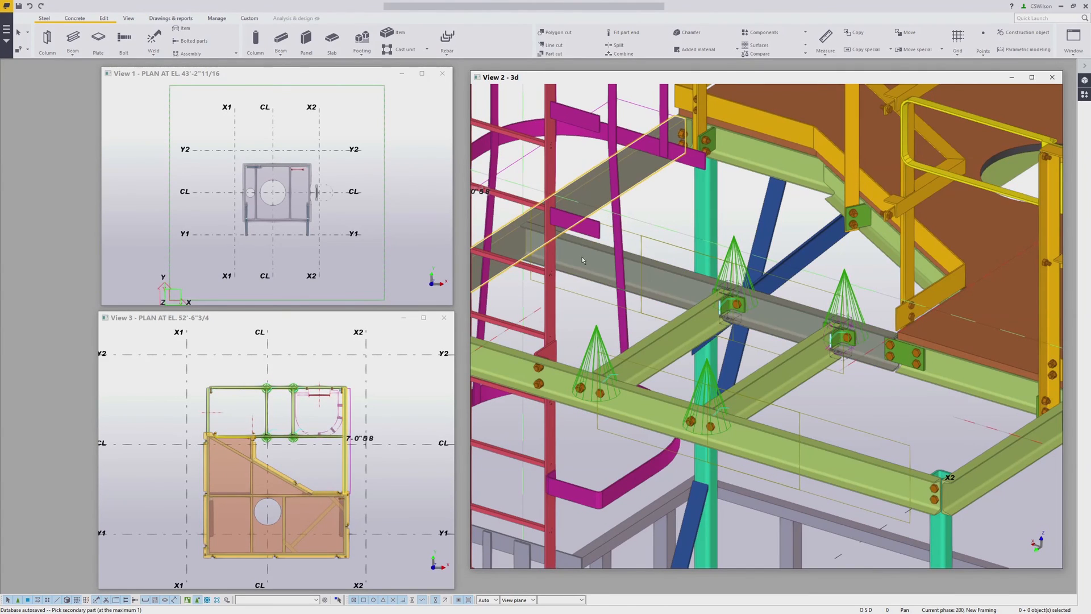
right_click(652, 226)
click(669, 230)
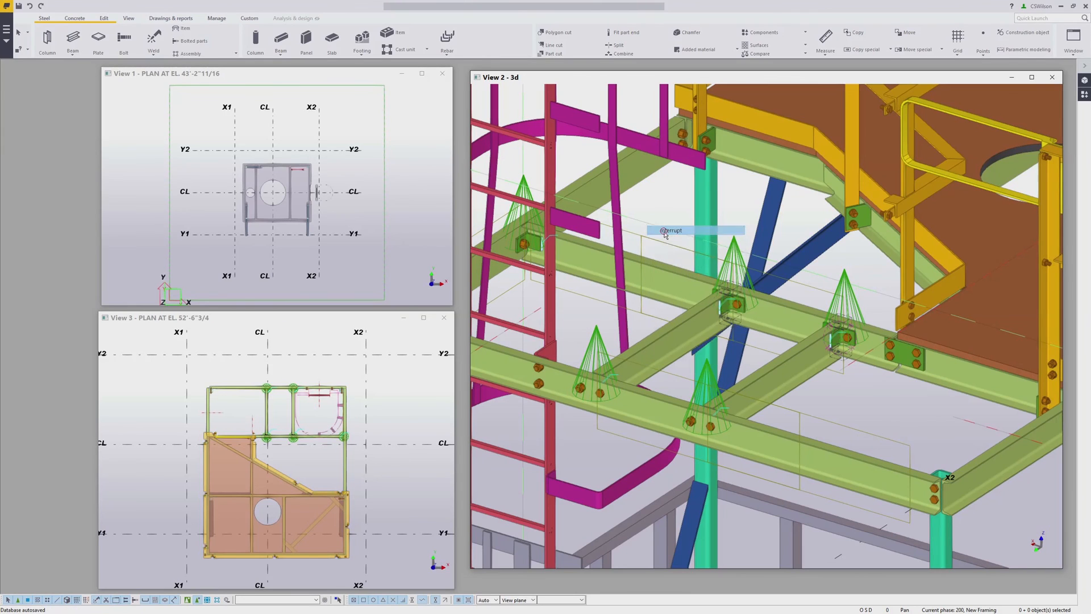
Step: Explode all five clip angle connection components on the extension framing into separate parts
scroll(596, 237, up, 3)
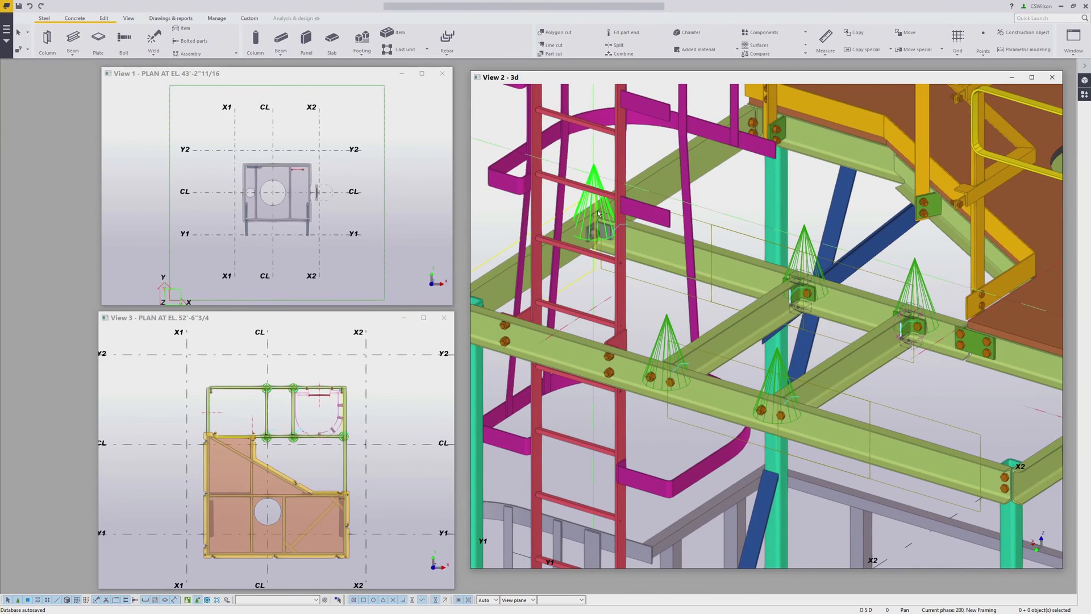
click(597, 214)
ctrl+click(666, 338)
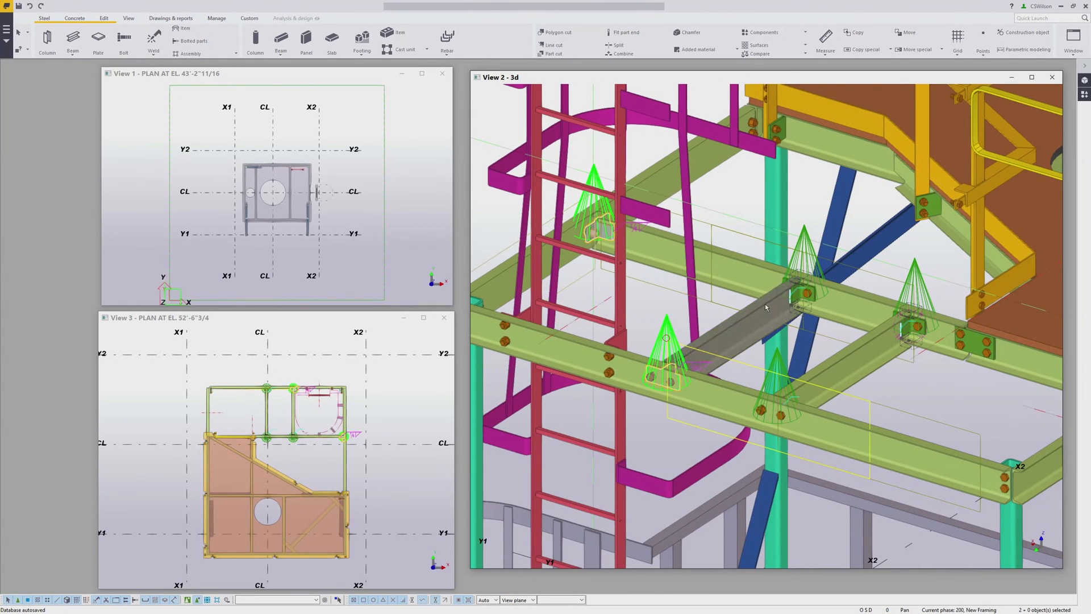
ctrl+click(803, 261)
ctrl+click(915, 290)
ctrl+click(779, 386)
middle_drag(781, 385, 699, 374)
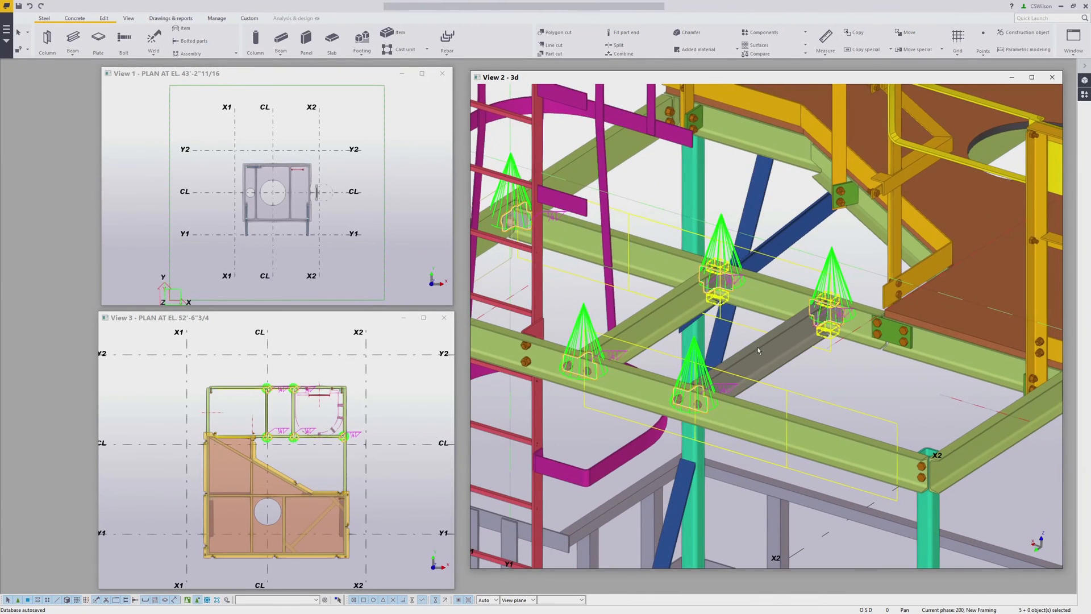
middle_drag(758, 350, 780, 349)
right_click(781, 352)
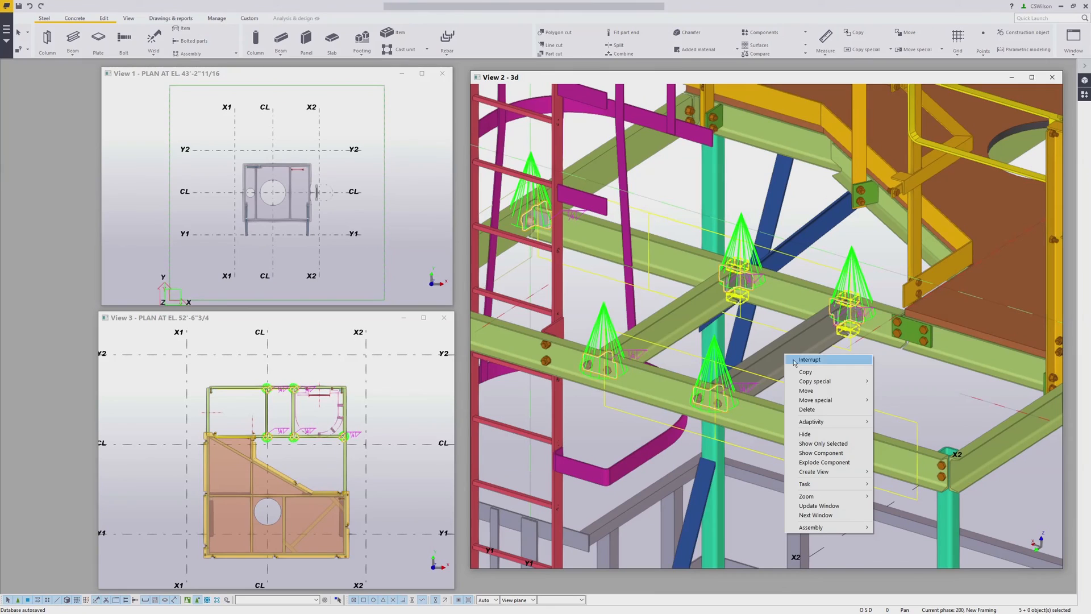
click(825, 463)
middle_drag(697, 310, 762, 301)
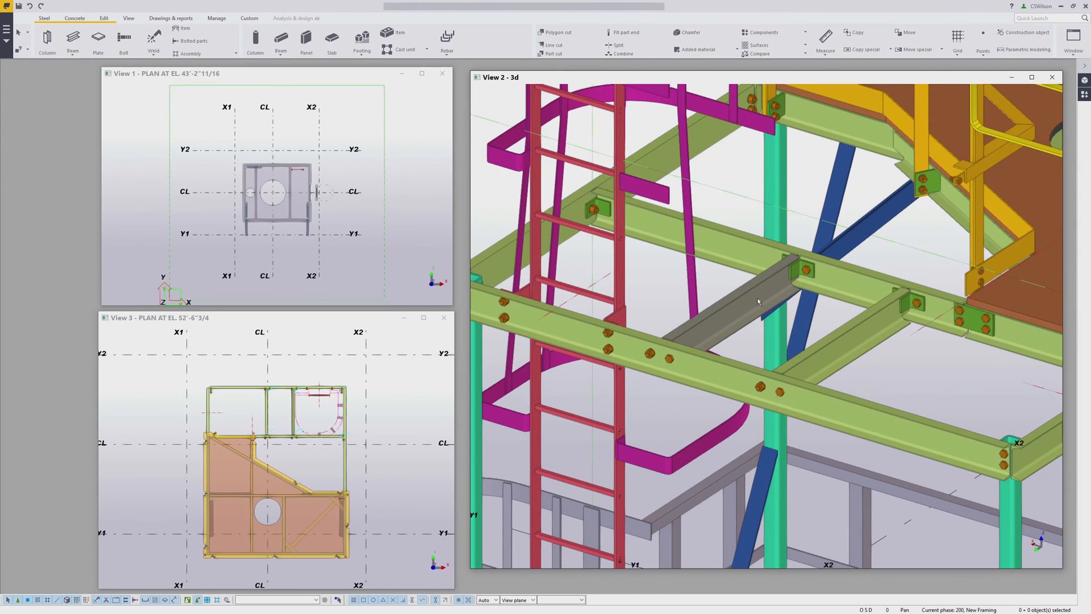